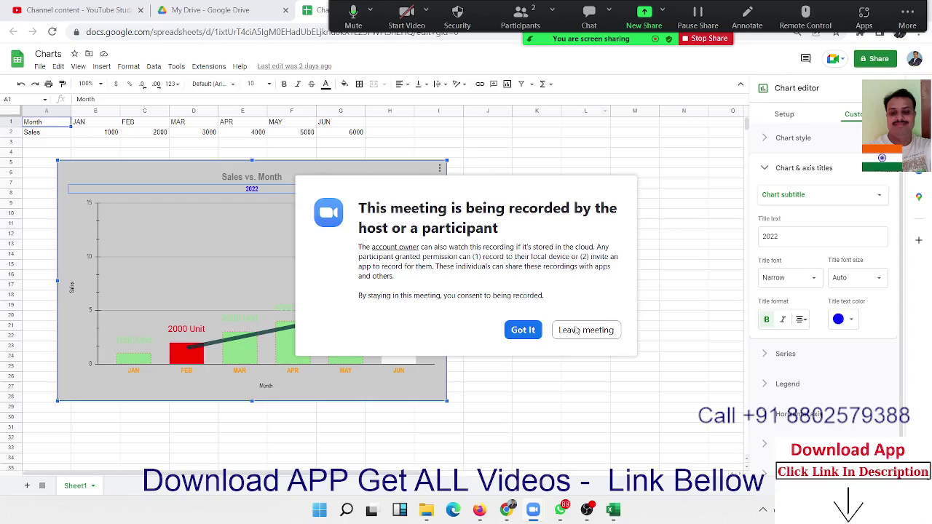
Add a new sheet and enter a Name header with five names in A1:A6.
{"action": "left_click", "coordinate": [525, 333]}
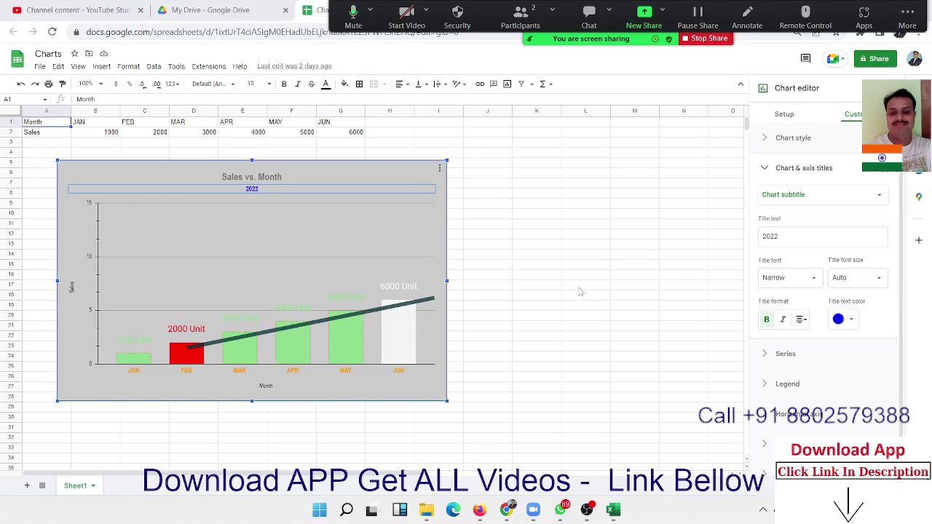
{"action": "left_click", "coordinate": [27, 486]}
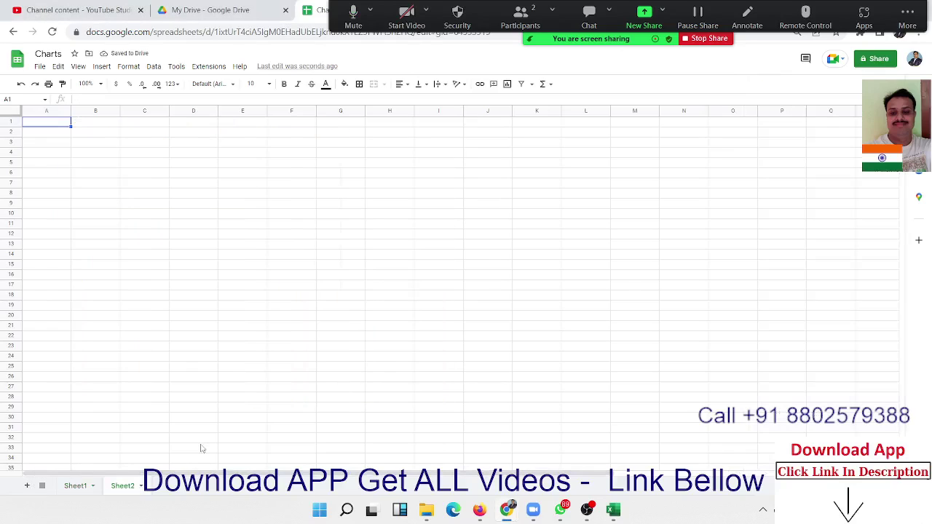
{"action": "type", "text": "Name"}
{"action": "key", "text": "Return"}
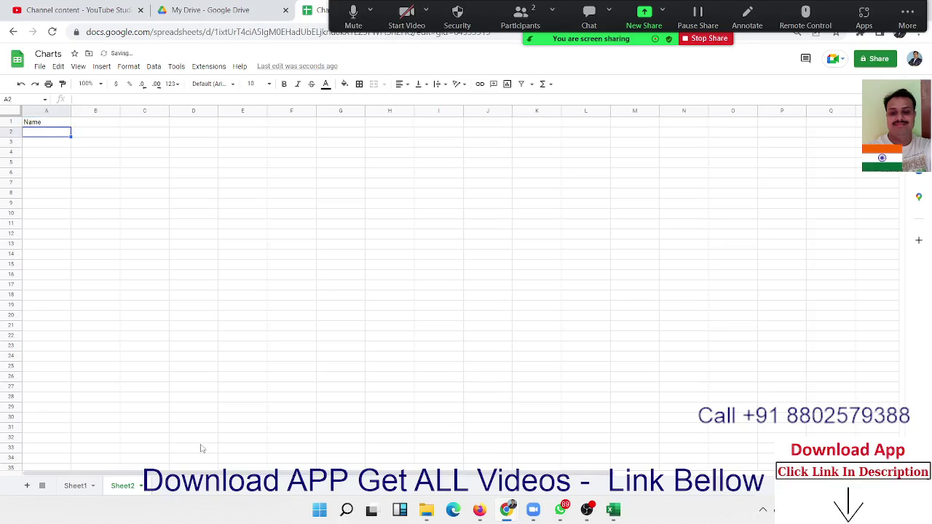
{"action": "type", "text": "Puja"}
{"action": "key", "text": "Return"}
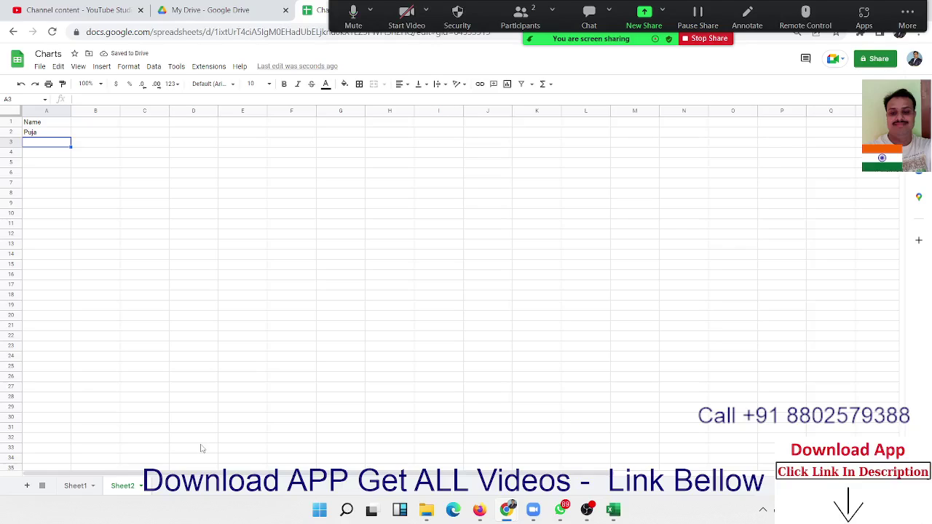
{"action": "type", "text": "Mohan"}
{"action": "key", "text": "Return"}
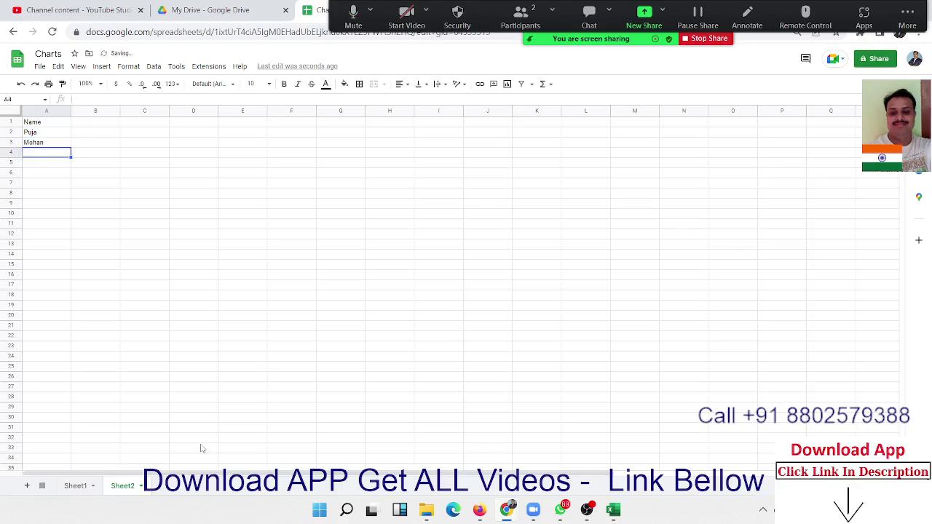
{"action": "type", "text": "Kaviat"}
{"action": "key", "text": "Return"}
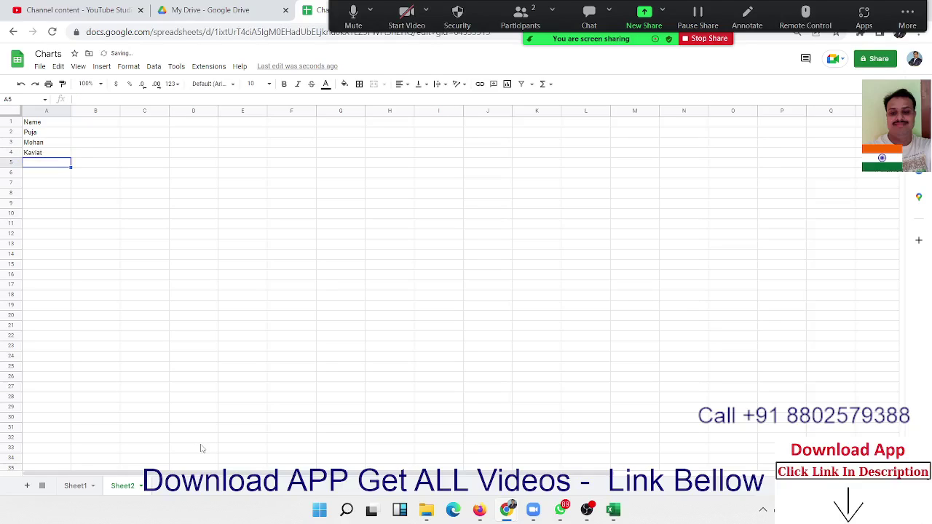
{"action": "type", "text": "Ki"}
{"action": "key", "text": "Return"}
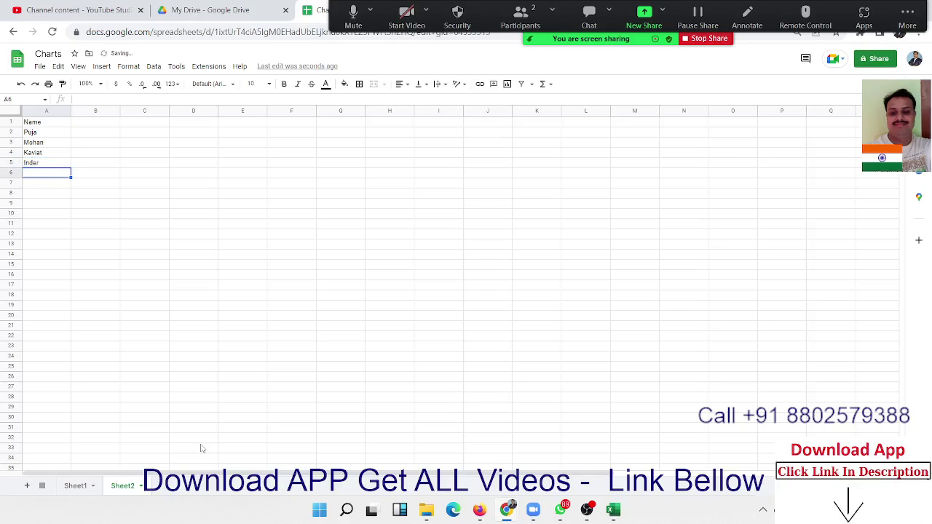
{"action": "type", "text": "U"}
{"action": "key", "text": "Tab"}
Enter Jan in B1 and fill the month headers through Jun in G1.
{"action": "key", "text": "Up"}
{"action": "key", "text": "Up"}
{"action": "key", "text": "Up"}
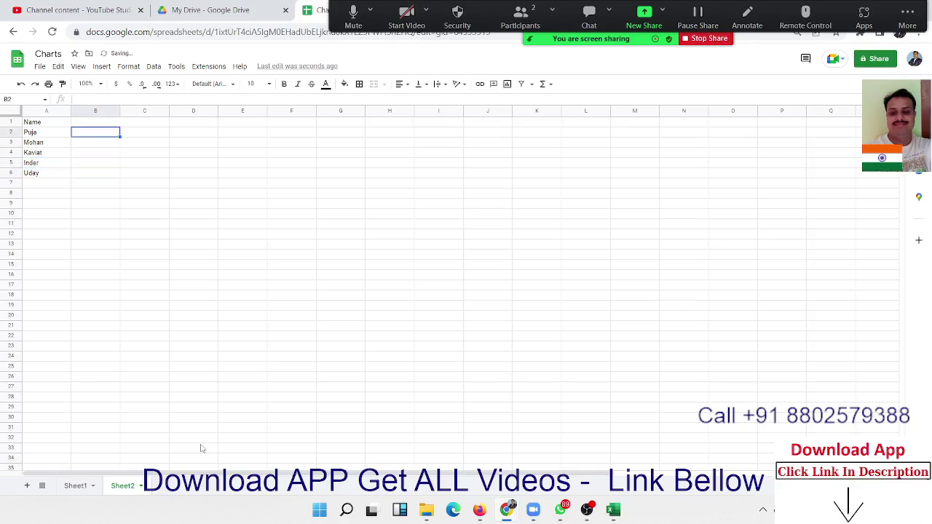
{"action": "key", "text": "Up"}
{"action": "type", "text": "-an"}
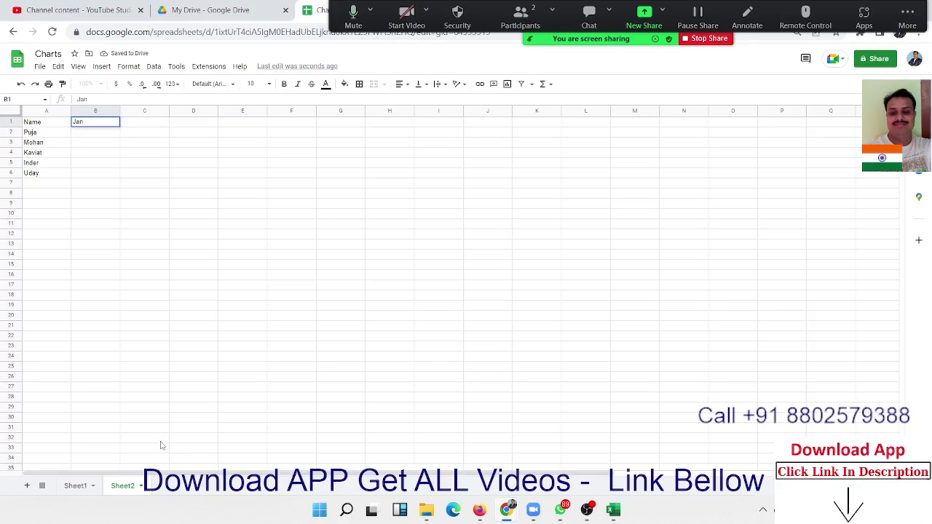
{"action": "left_click", "coordinate": [117, 175]}
{"action": "left_click", "coordinate": [119, 123]}
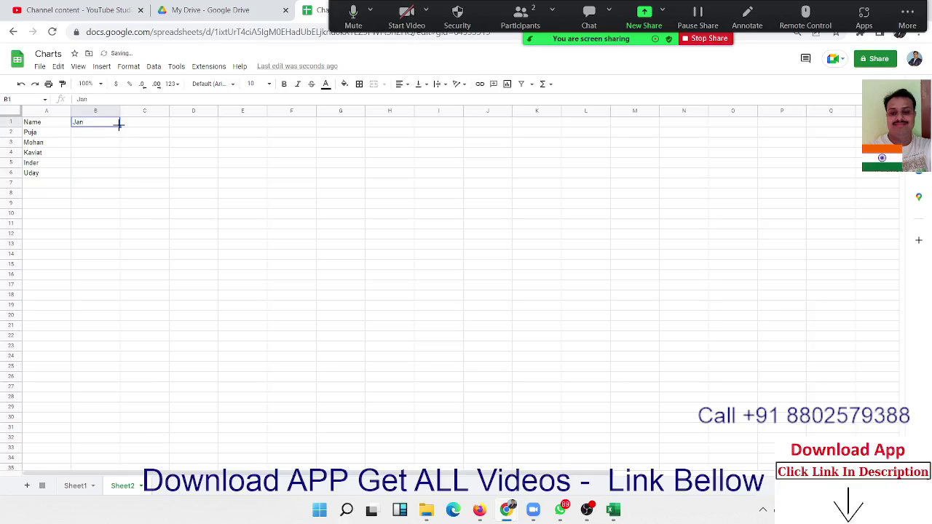
{"action": "left_click_drag", "start_coordinate": [119, 124], "coordinate": [251, 134]}
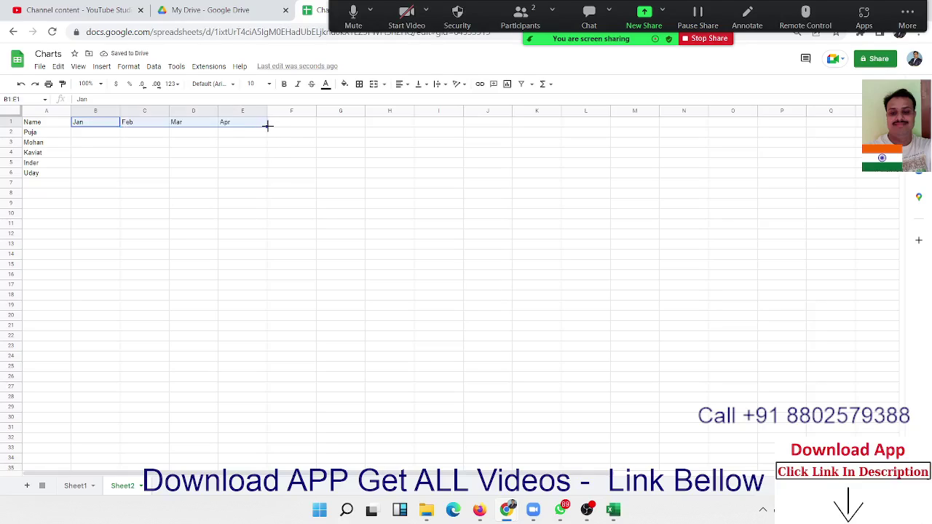
{"action": "left_click_drag", "start_coordinate": [266, 129], "coordinate": [340, 126]}
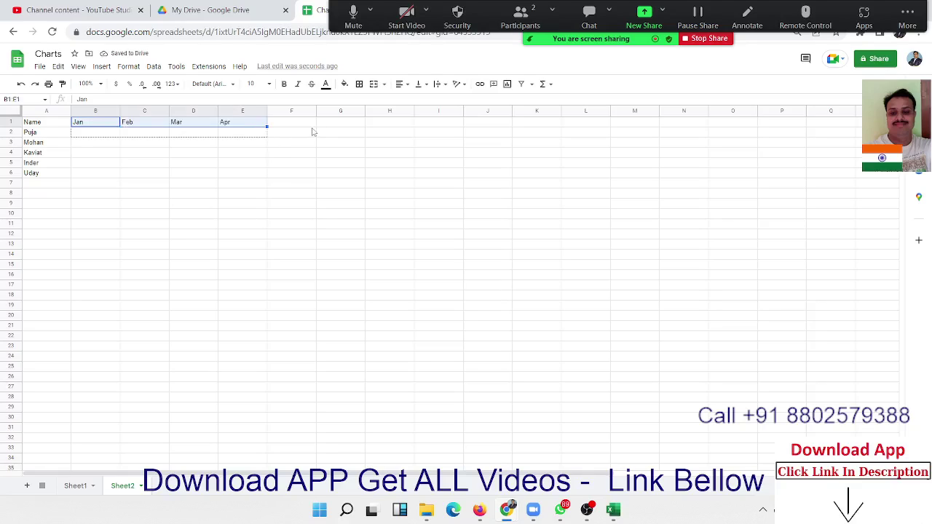
{"action": "left_click", "coordinate": [101, 140]}
Enter the formula =RANDBETWEEN(10,90) in cell B2.
{"action": "type", "text": "=ra"}
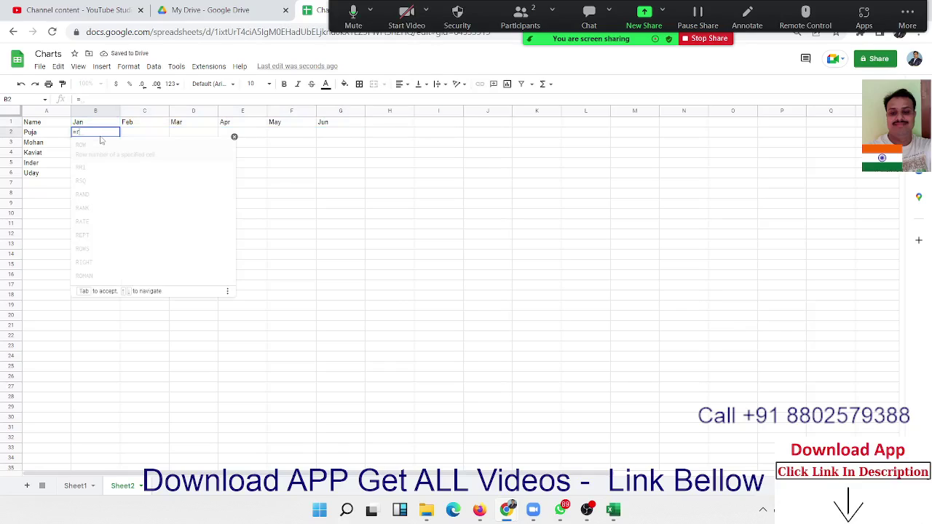
{"action": "key", "text": "Down"}
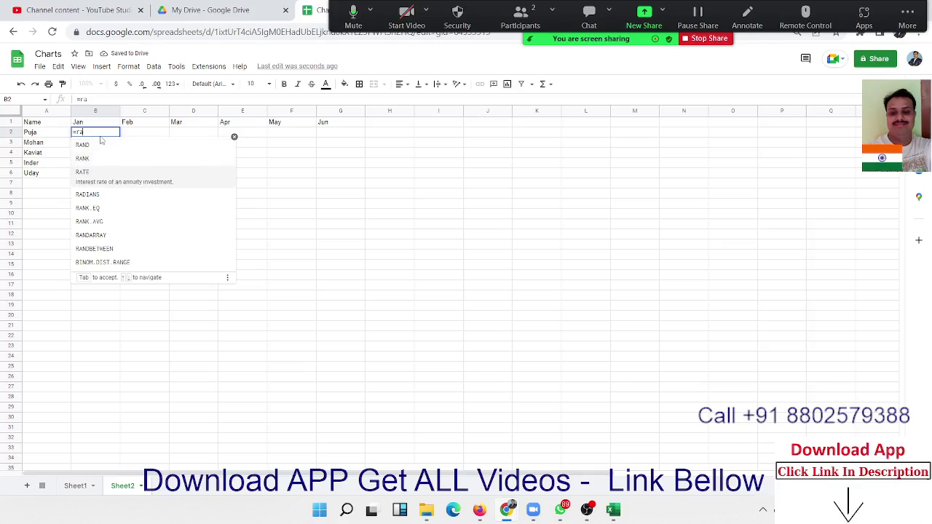
{"action": "key", "text": "Down"}
{"action": "key", "text": "Down"}
{"action": "key", "text": "Down"}
{"action": "key", "text": "Down"}
{"action": "key", "text": "Down"}
{"action": "key", "text": "Down"}
{"action": "key", "text": "Tab"}
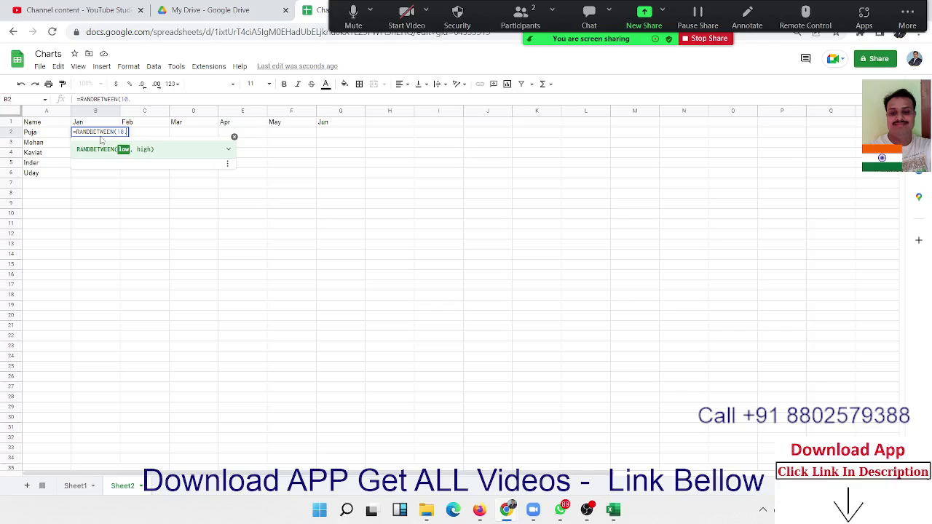
{"action": "key", "text": "Return"}
{"action": "left_click", "coordinate": [98, 133]}
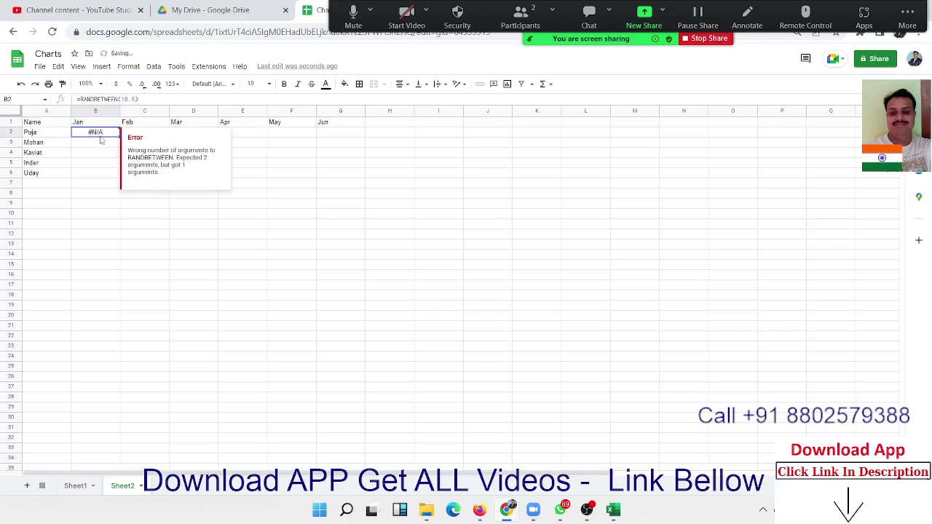
{"action": "left_click", "coordinate": [127, 99]}
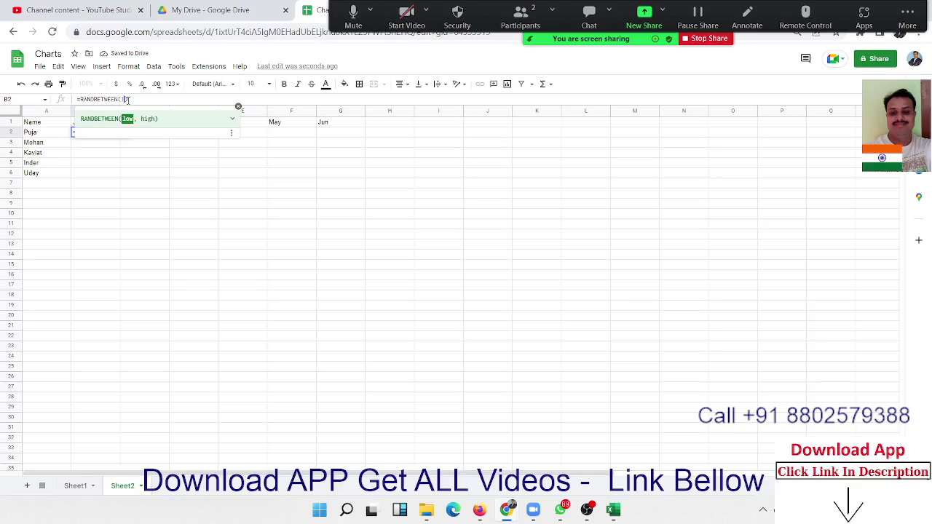
{"action": "type", "text": "10,90"}
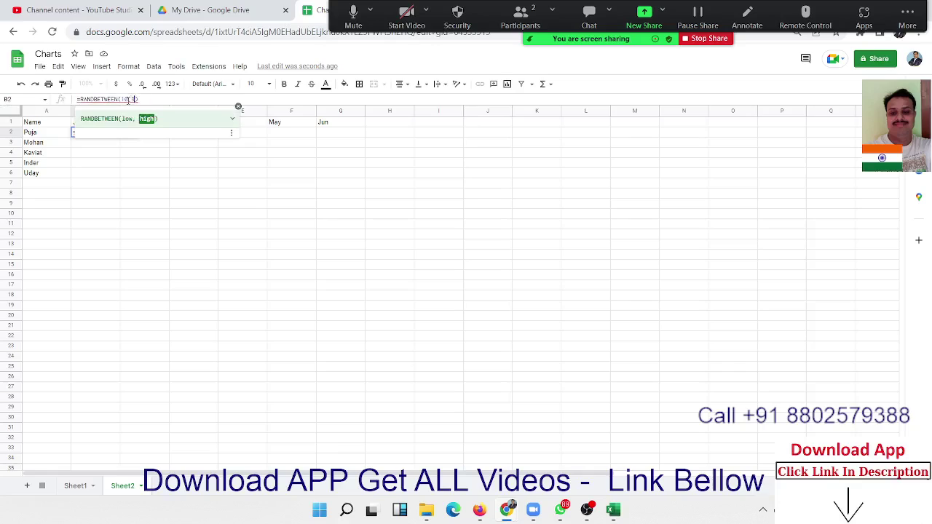
{"action": "key", "text": "Return"}
Copy the RANDBETWEEN formula across and down to fill B2:G6.
{"action": "key", "text": "shift+Right"}
{"action": "key", "text": "shift+Right"}
{"action": "key", "text": "shift+Right"}
{"action": "key", "text": "shift+Right"}
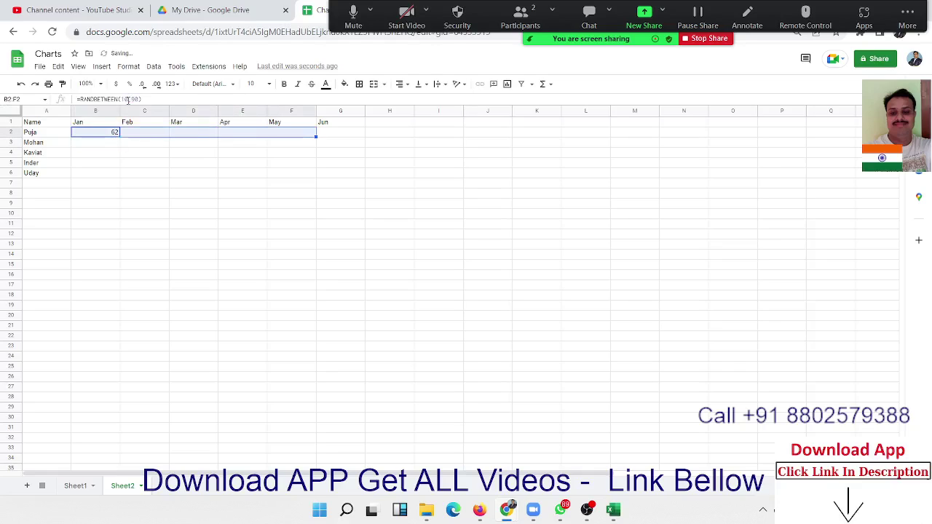
{"action": "key", "text": "shift+Right"}
{"action": "key", "text": "shift+Down"}
{"action": "key", "text": "shift+Down"}
{"action": "key", "text": "shift+Down"}
{"action": "key", "text": "shift+Down"}
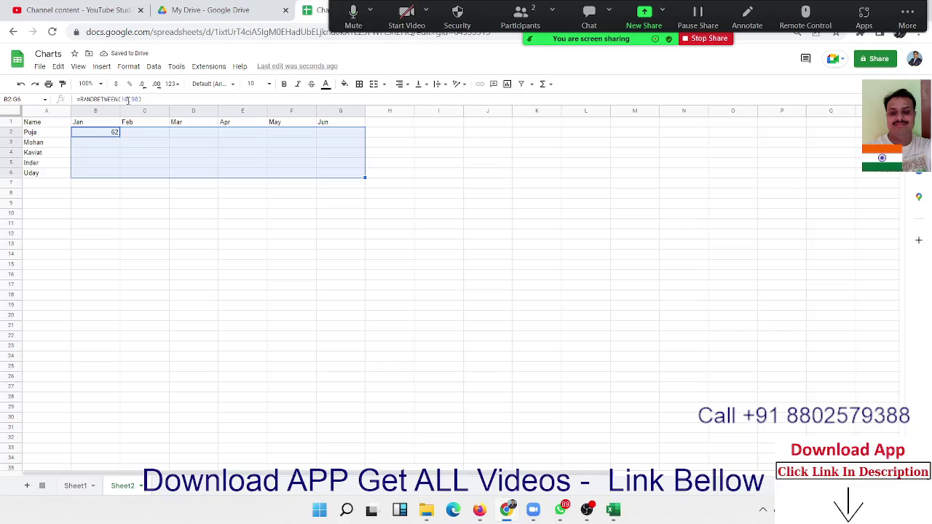
{"action": "key", "text": "ctrl+r"}
{"action": "key", "text": "ctrl+d"}
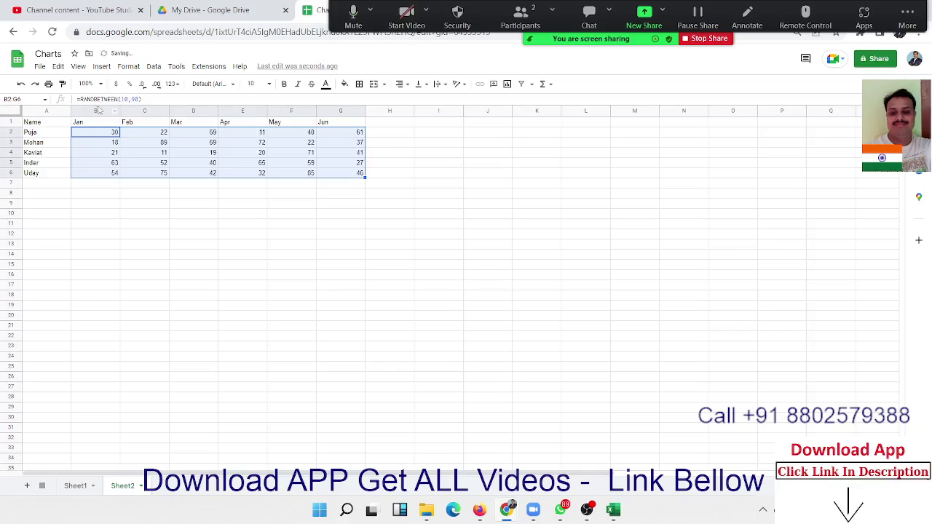
{"action": "left_click", "coordinate": [52, 124]}
Insert a chart from the table range A1:G6.
{"action": "left_click_drag", "start_coordinate": [52, 124], "coordinate": [347, 177]}
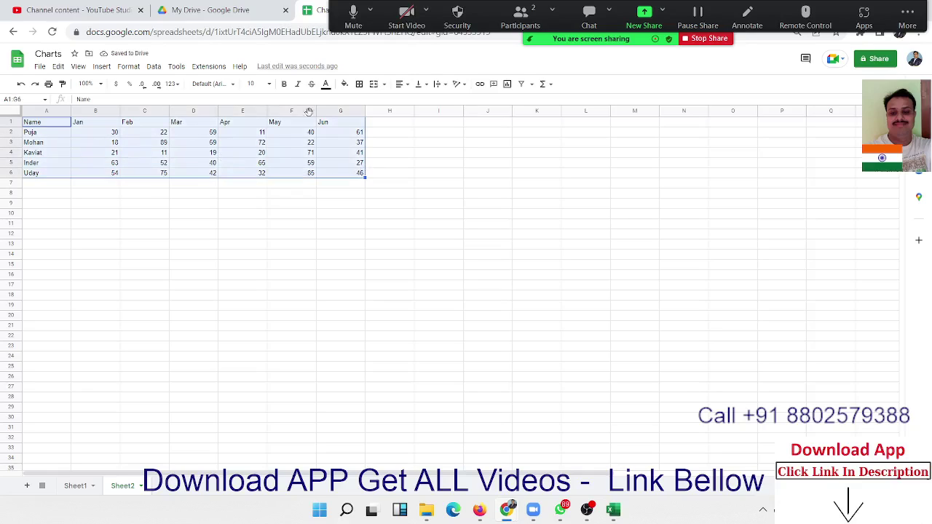
{"action": "left_click", "coordinate": [103, 67]}
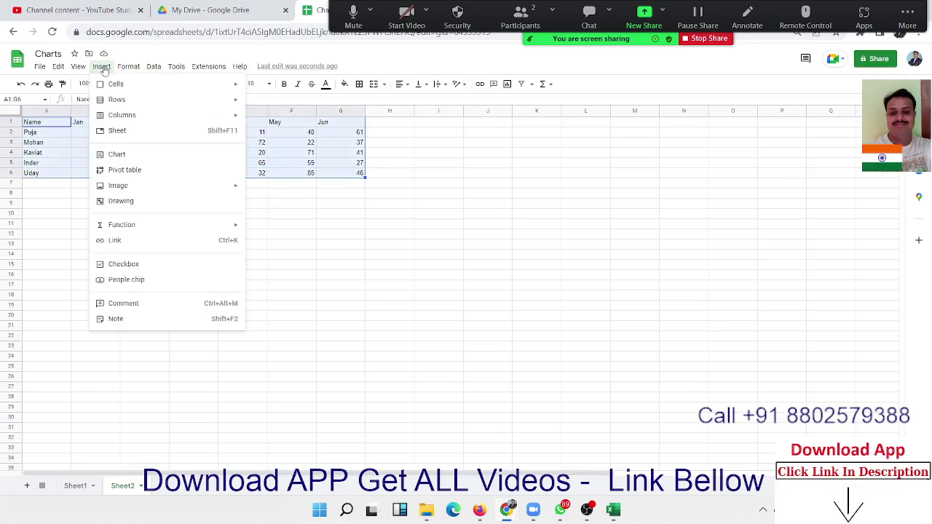
{"action": "left_click", "coordinate": [115, 152]}
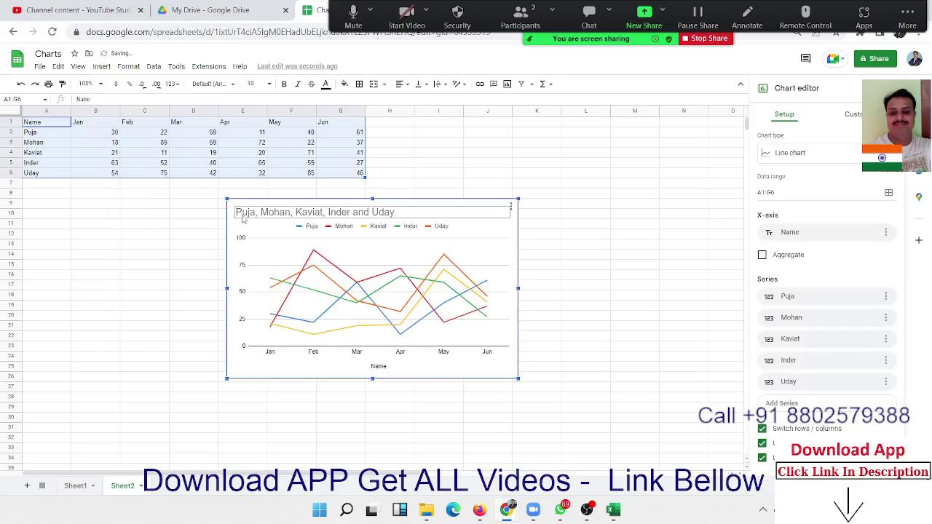
Move the chart below the table, enlarge it, and browse the chart type list.
{"action": "left_click_drag", "start_coordinate": [238, 226], "coordinate": [53, 237]}
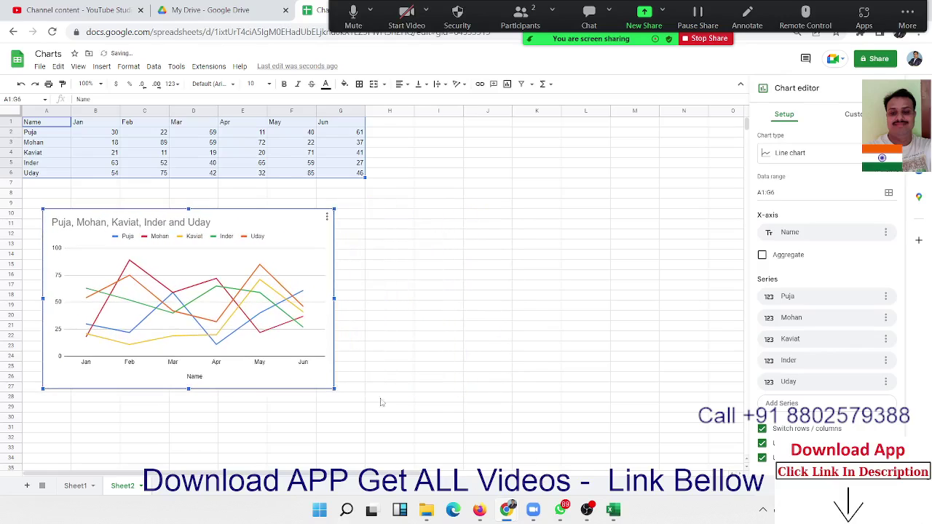
{"action": "left_click_drag", "start_coordinate": [380, 402], "coordinate": [445, 457]}
{"action": "left_click", "coordinate": [801, 156]}
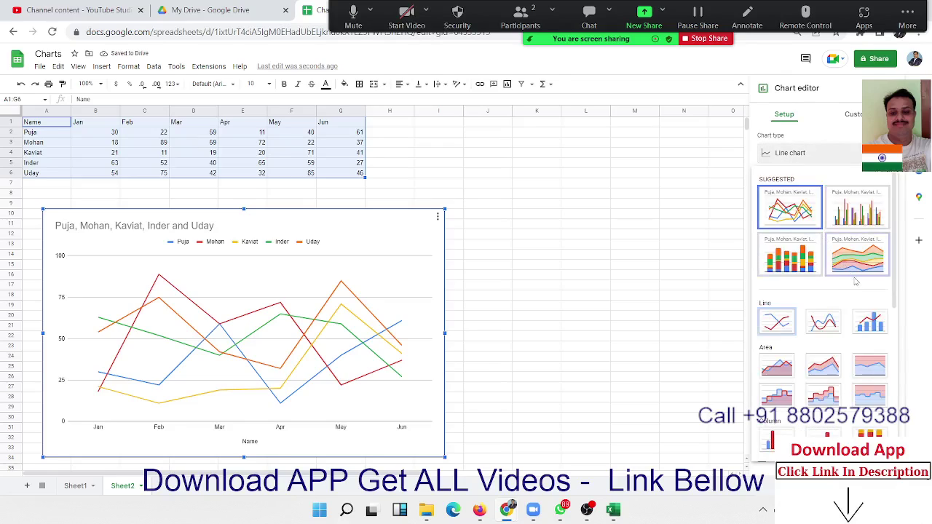
{"action": "scroll", "coordinate": [877, 315], "scroll_direction": "down", "scroll_amount": 1}
{"action": "scroll", "coordinate": [877, 315], "scroll_direction": "down", "scroll_amount": 5}
{"action": "scroll", "coordinate": [838, 327], "scroll_direction": "up", "scroll_amount": 3}
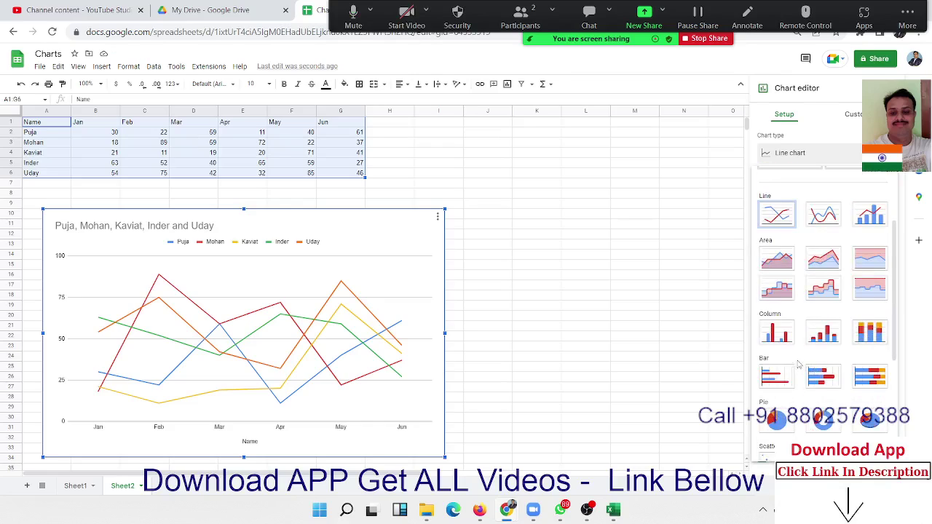
{"action": "left_click", "coordinate": [778, 339]}
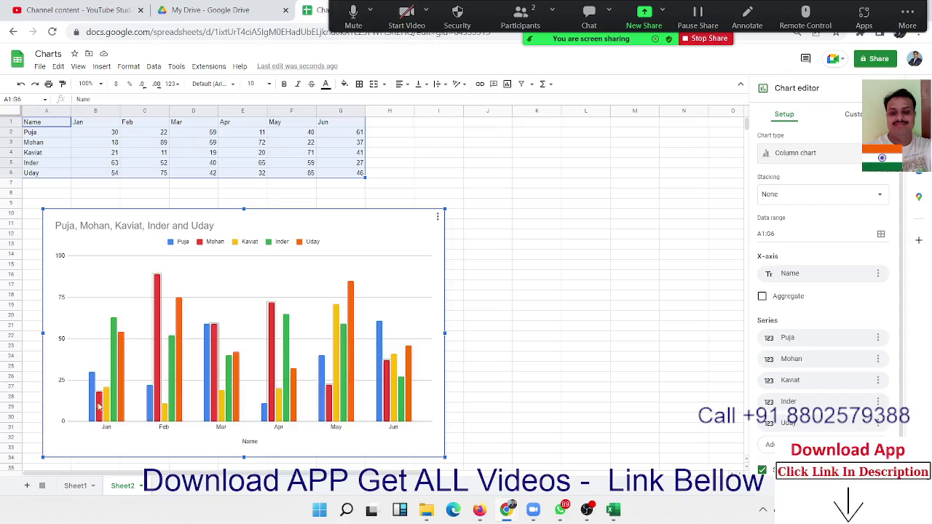
{"action": "left_click", "coordinate": [93, 401]}
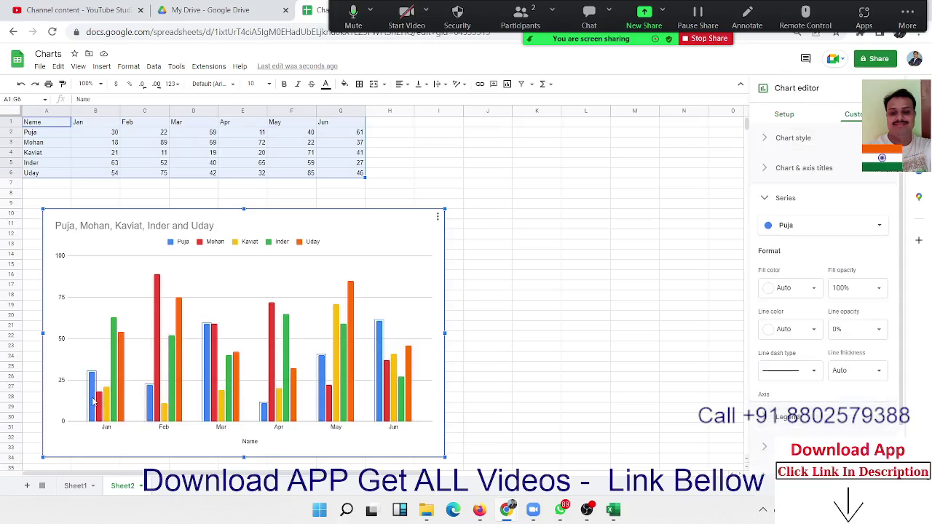
{"action": "left_click", "coordinate": [101, 408]}
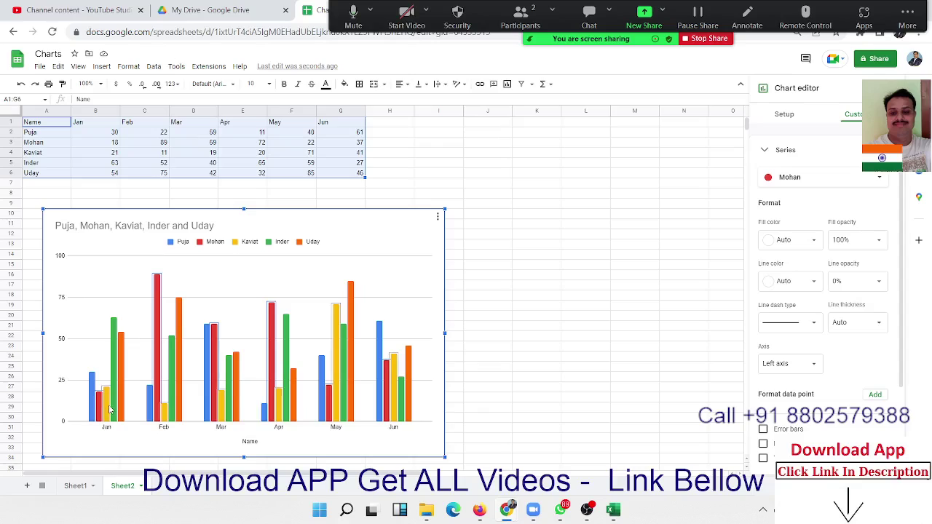
{"action": "left_click", "coordinate": [130, 403]}
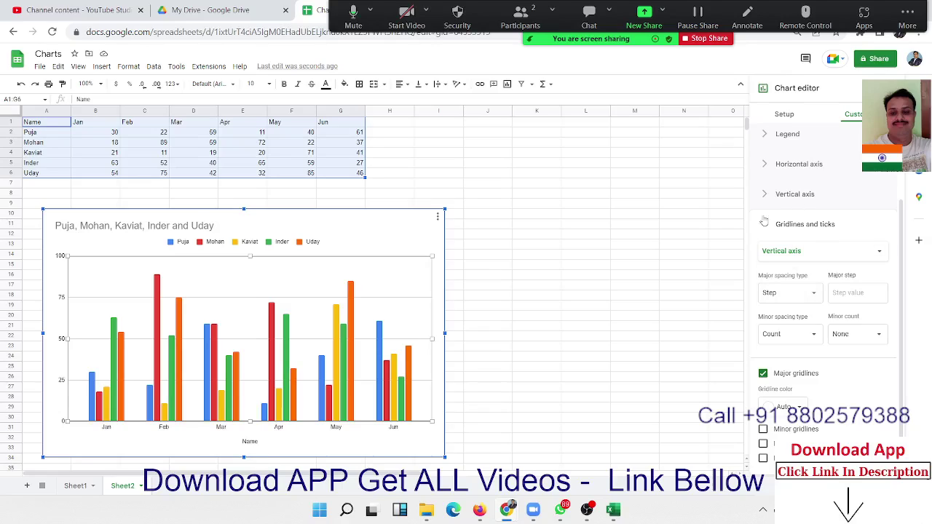
{"action": "left_click", "coordinate": [390, 226]}
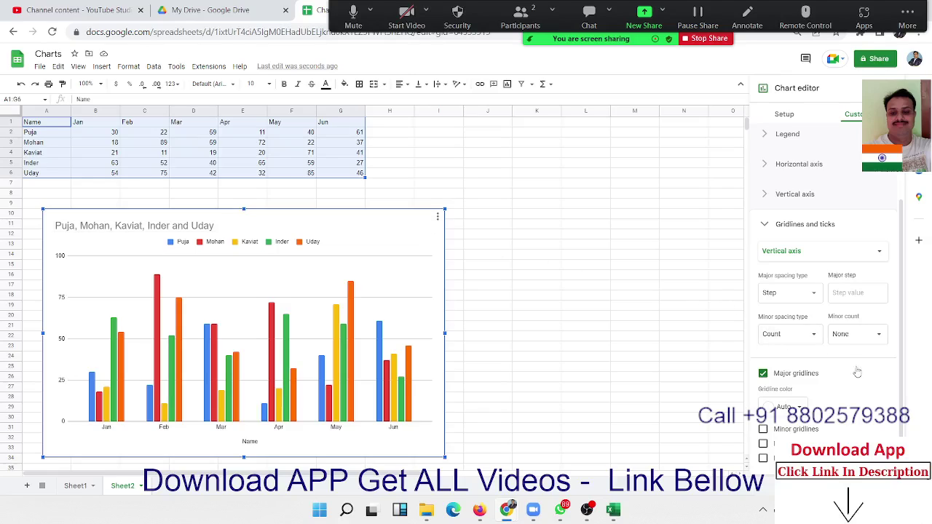
{"action": "scroll", "coordinate": [852, 393], "scroll_direction": "up", "scroll_amount": 3}
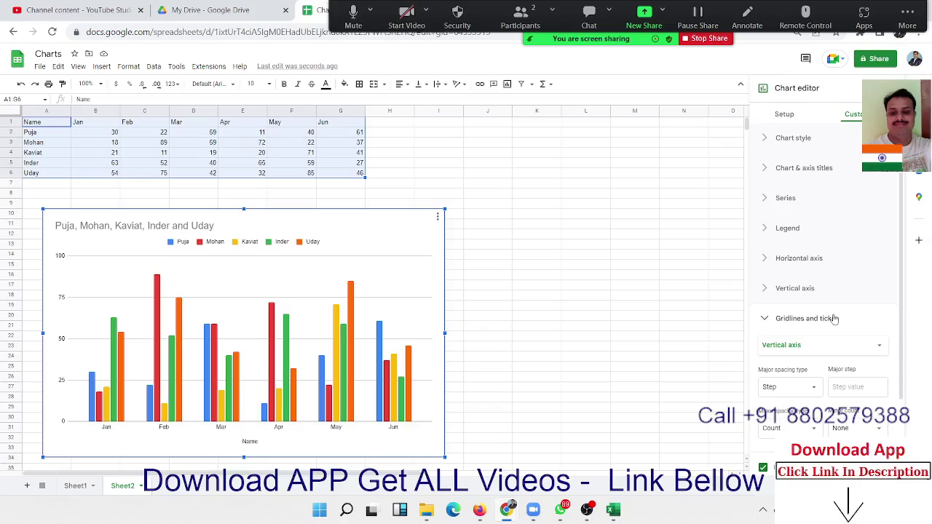
{"action": "left_click", "coordinate": [785, 115]}
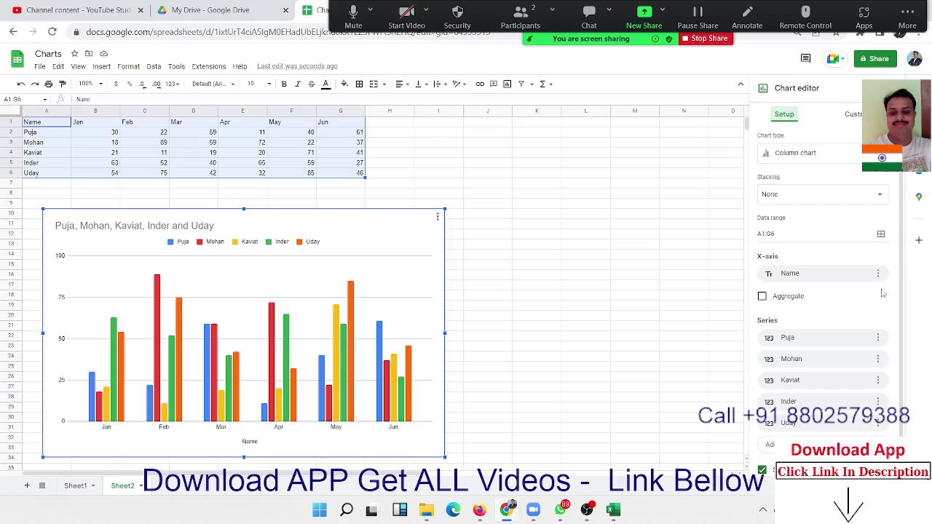
Check Switch rows / columns so bars group by person with Jan–Jun as series.
{"action": "scroll", "coordinate": [882, 292], "scroll_direction": "down", "scroll_amount": 1}
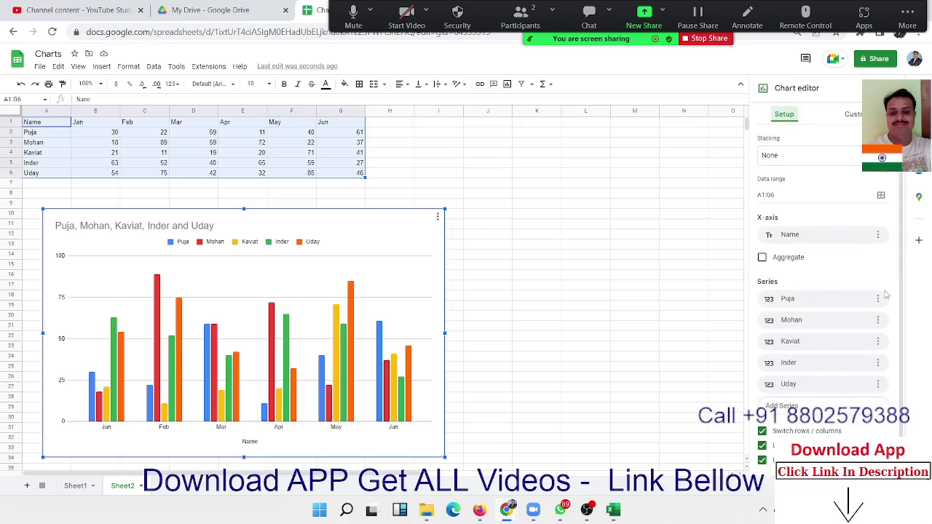
{"action": "left_click", "coordinate": [878, 383]}
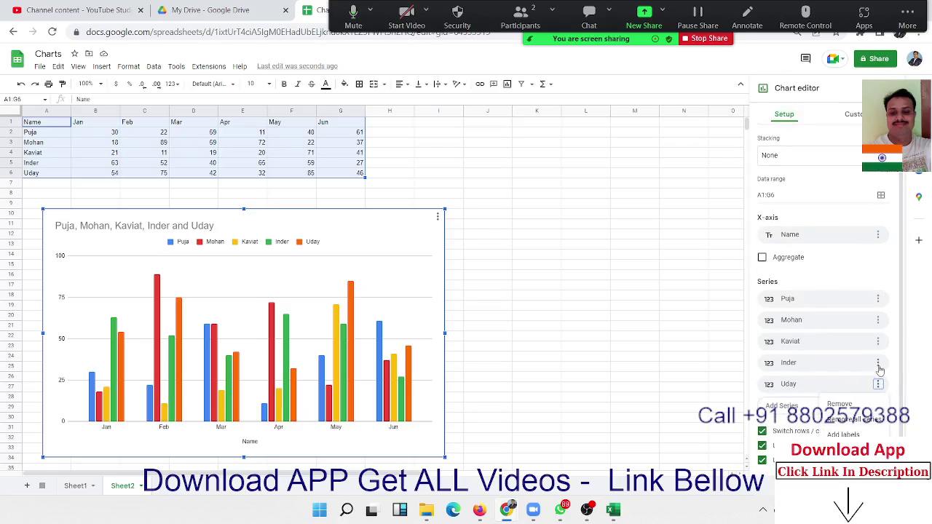
{"action": "left_click", "coordinate": [879, 359]}
{"action": "left_click", "coordinate": [879, 322]}
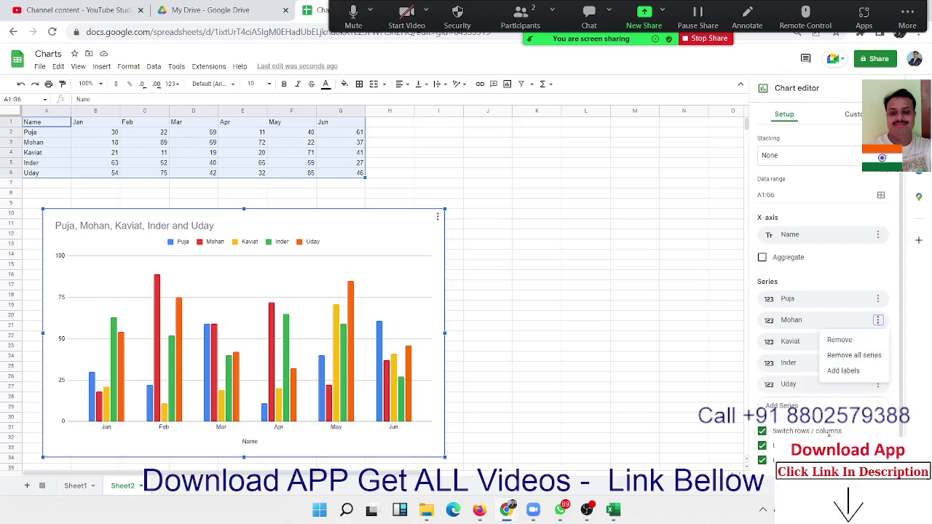
{"action": "left_click", "coordinate": [762, 432]}
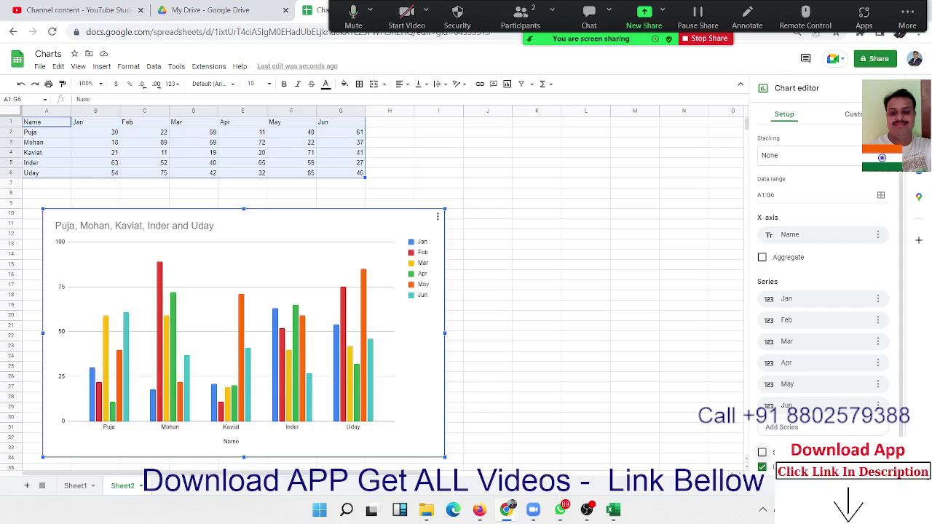
Uncheck the row/column switch, make it a Stacked column chart, and shrink it.
{"action": "left_click", "coordinate": [762, 453]}
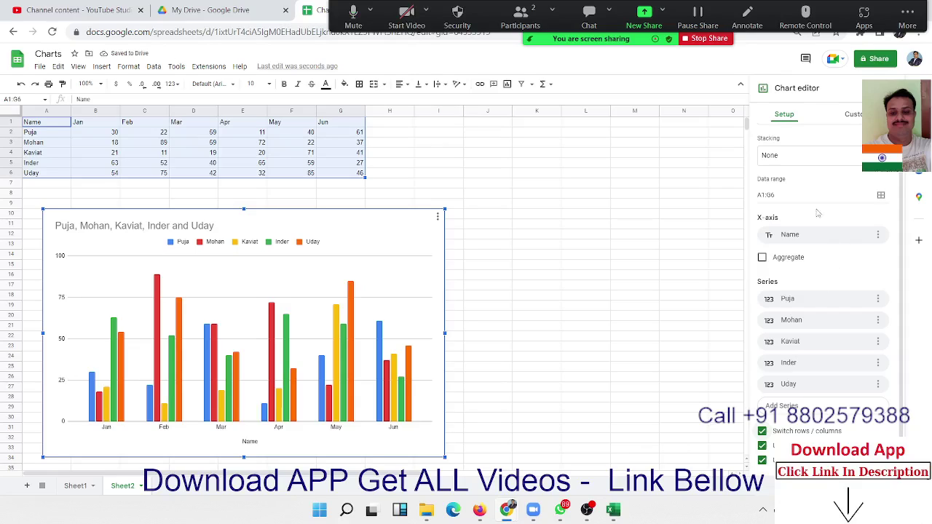
{"action": "scroll", "coordinate": [804, 170], "scroll_direction": "up", "scroll_amount": 1}
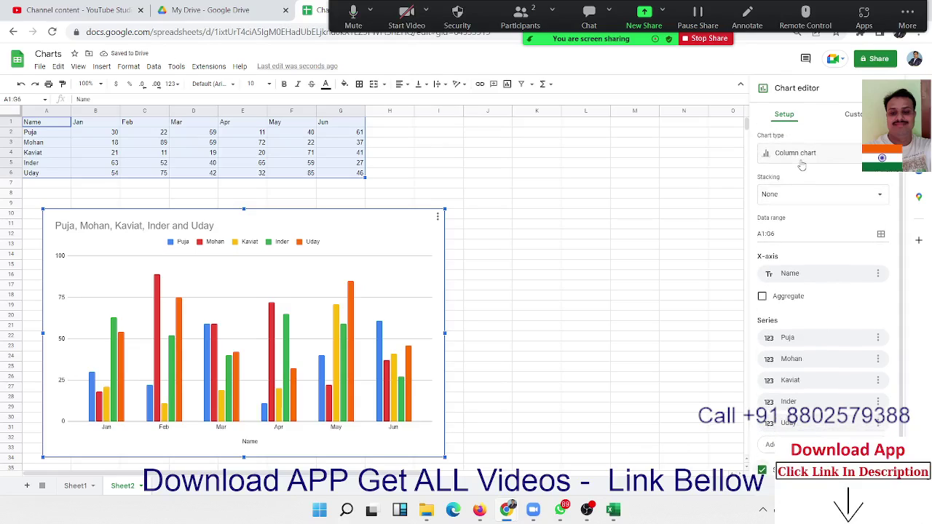
{"action": "left_click", "coordinate": [801, 161]}
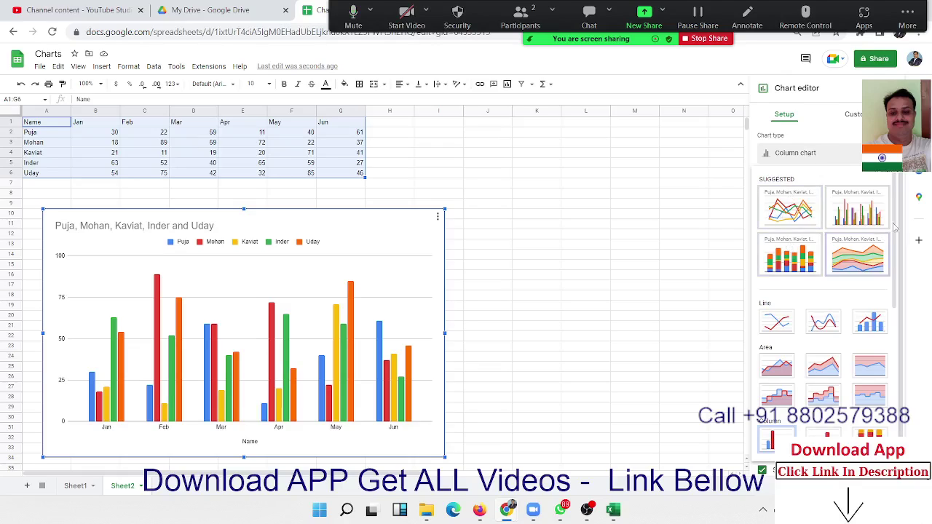
{"action": "scroll", "coordinate": [810, 279], "scroll_direction": "down", "scroll_amount": 3}
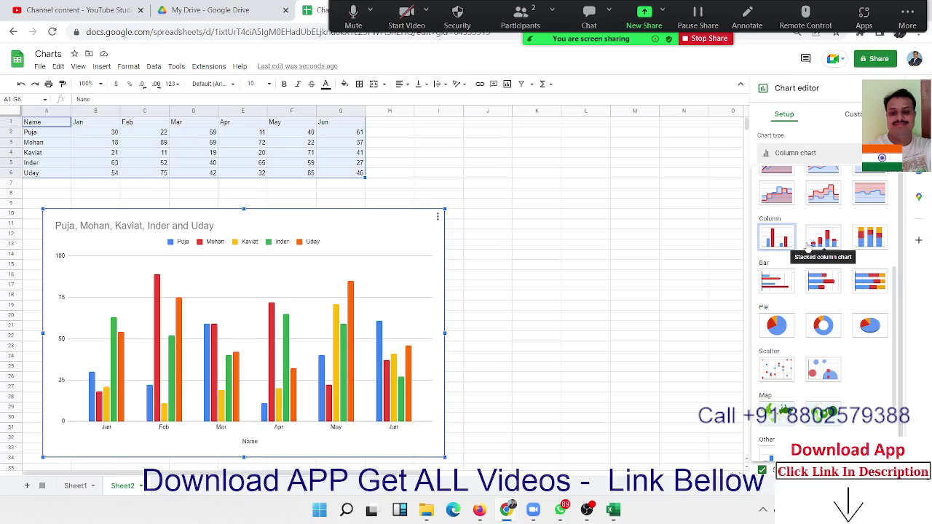
{"action": "left_click", "coordinate": [828, 243]}
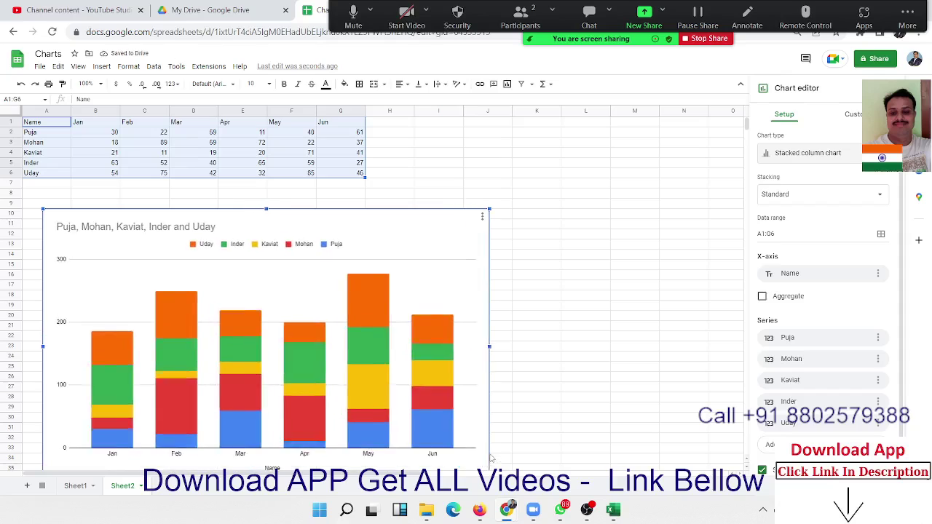
{"action": "left_click_drag", "start_coordinate": [444, 457], "coordinate": [415, 439]}
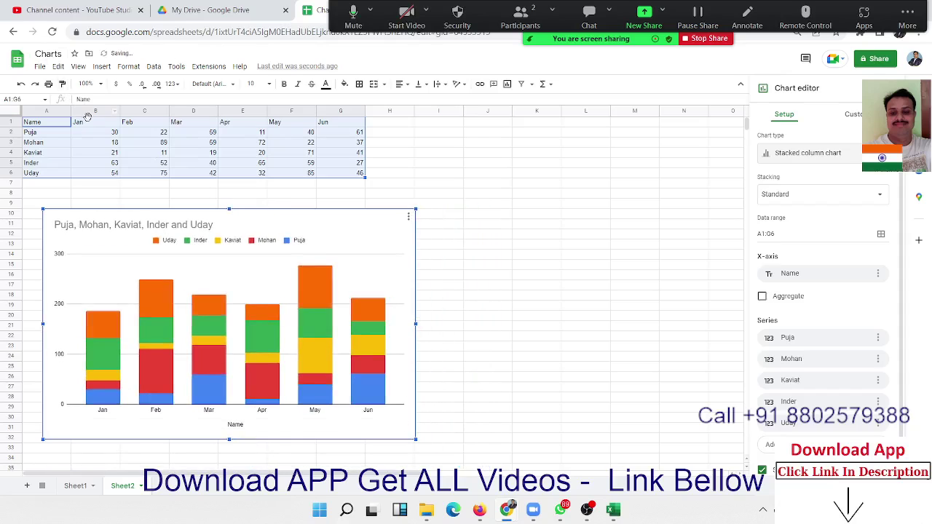
{"action": "left_click", "coordinate": [101, 133]}
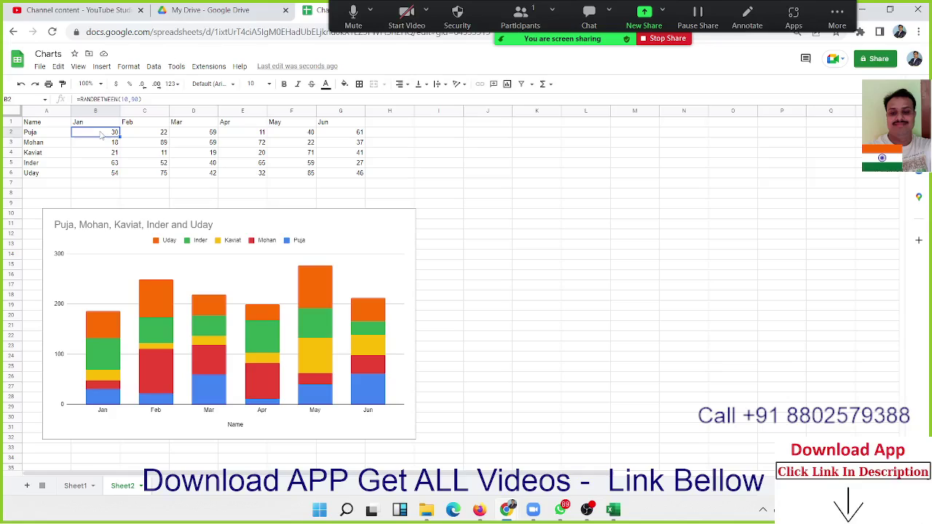
Reopen the chart editor and change the chart type back to Column chart.
{"action": "double_click", "coordinate": [364, 227]}
{"action": "left_click", "coordinate": [832, 196]}
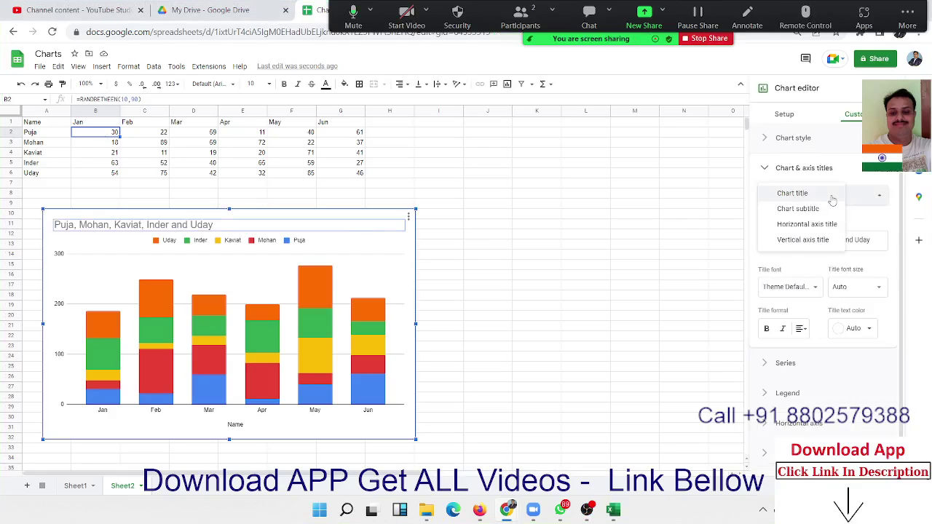
{"action": "left_click", "coordinate": [812, 138]}
{"action": "left_click", "coordinate": [812, 138]}
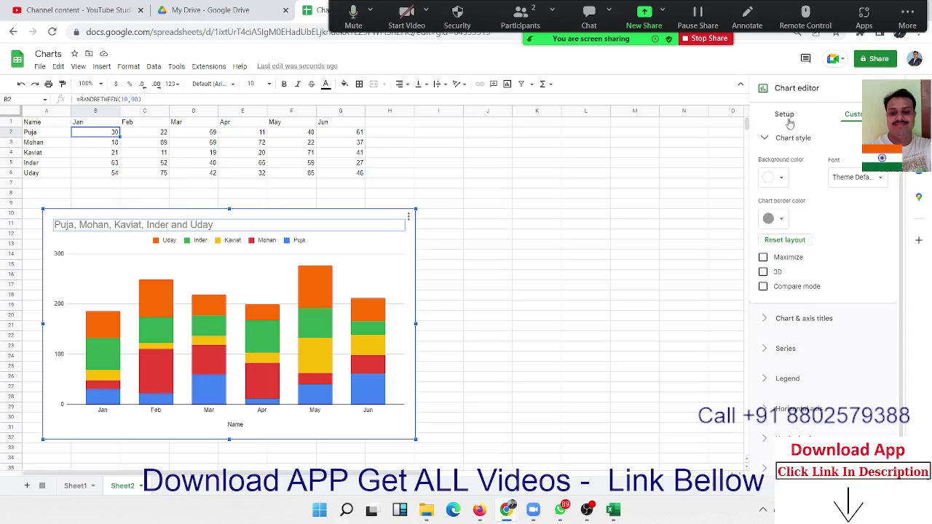
{"action": "left_click", "coordinate": [787, 116]}
{"action": "left_click", "coordinate": [794, 162]}
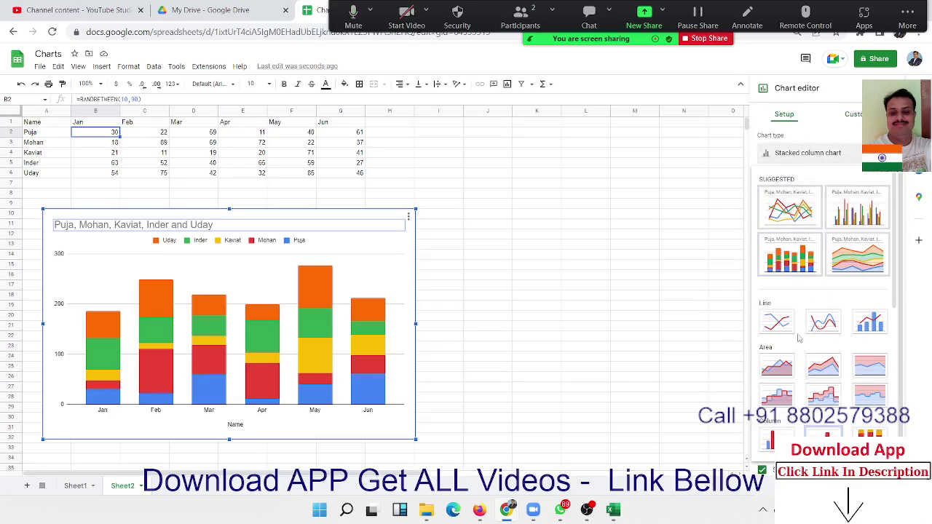
{"action": "scroll", "coordinate": [800, 343], "scroll_direction": "down", "scroll_amount": 5}
{"action": "scroll", "coordinate": [799, 353], "scroll_direction": "up", "scroll_amount": 3}
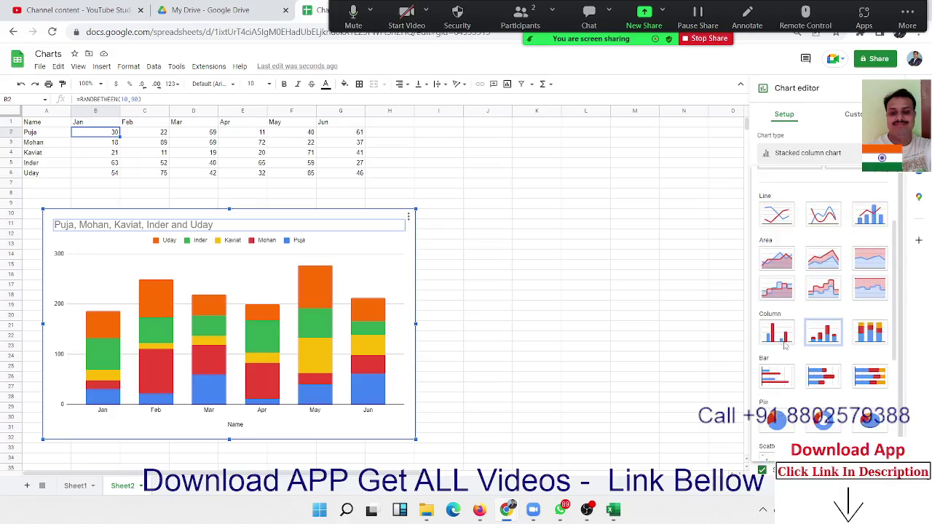
{"action": "left_click", "coordinate": [785, 345]}
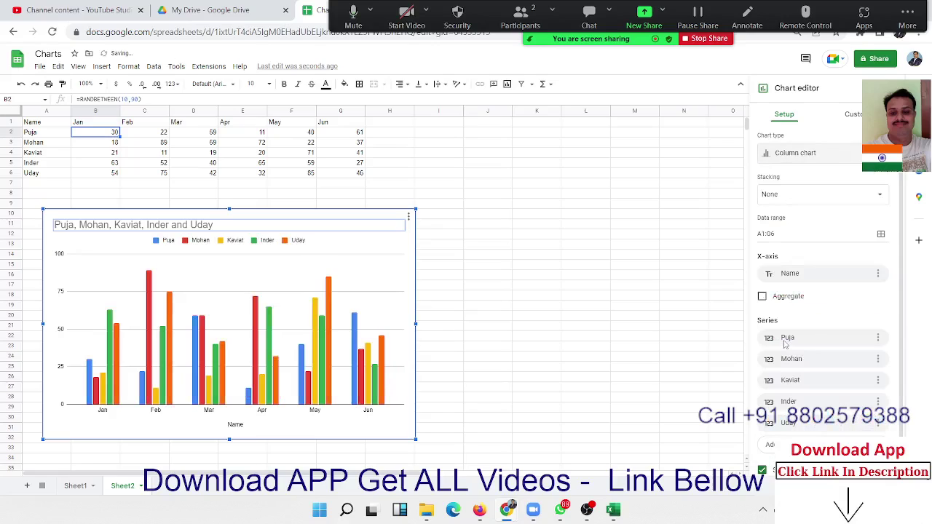
{"action": "left_click", "coordinate": [783, 162]}
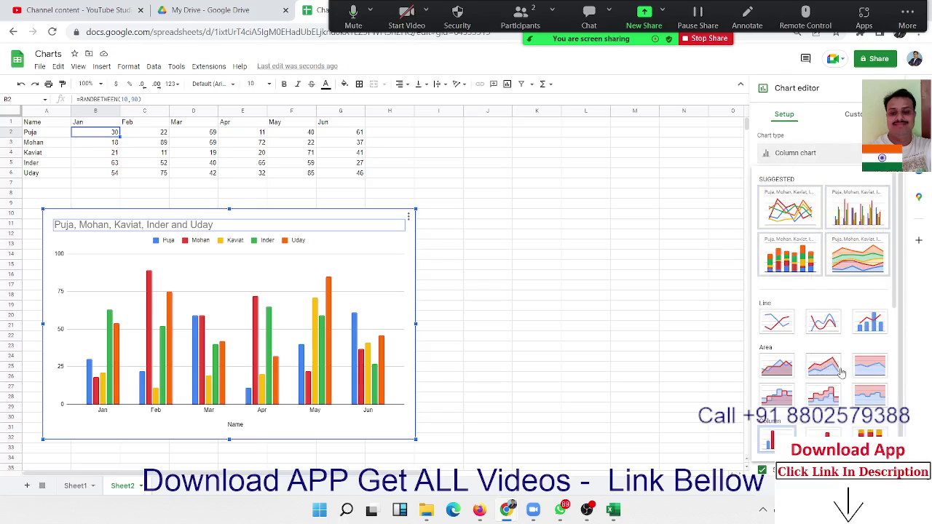
{"action": "scroll", "coordinate": [837, 372], "scroll_direction": "down", "scroll_amount": 3}
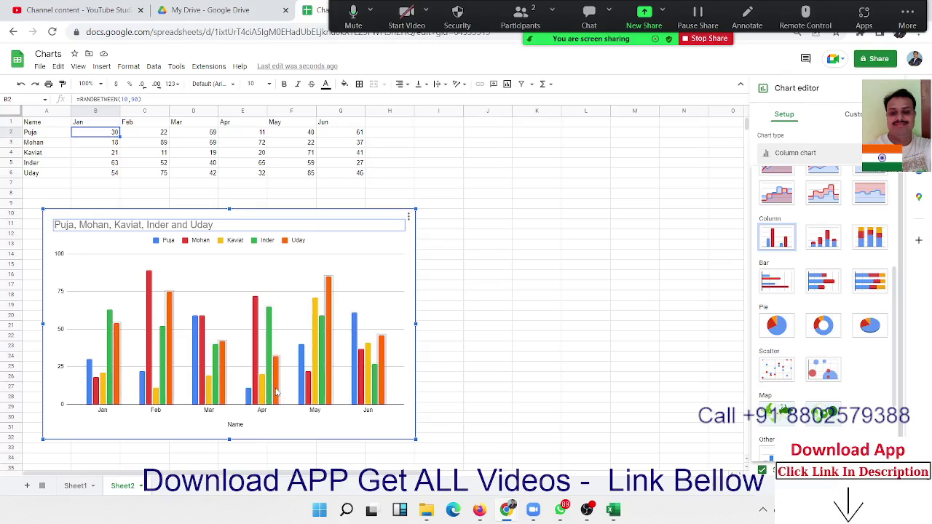
Pick Stacked column chart from the chart type gallery.
{"action": "left_click", "coordinate": [817, 246]}
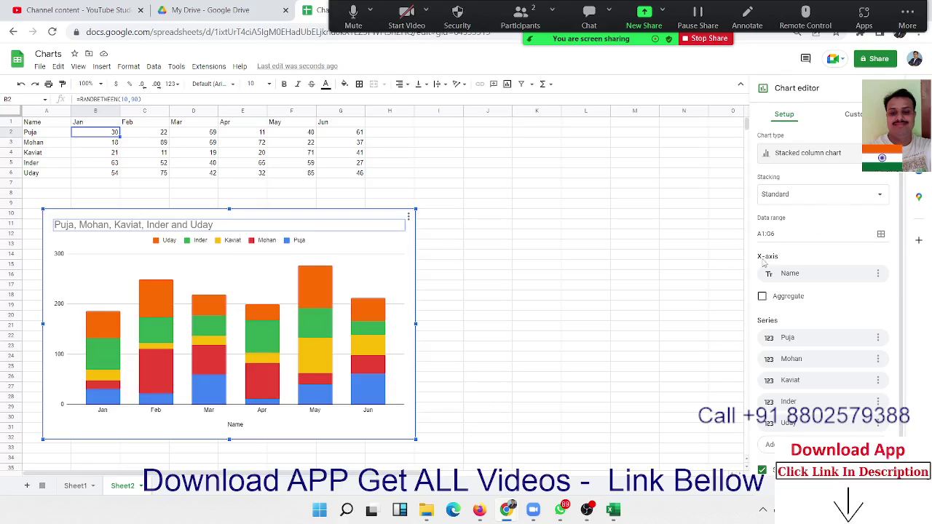
Try a Combo chart, then switch the chart type to 100% stacked column chart.
{"action": "left_click", "coordinate": [790, 156]}
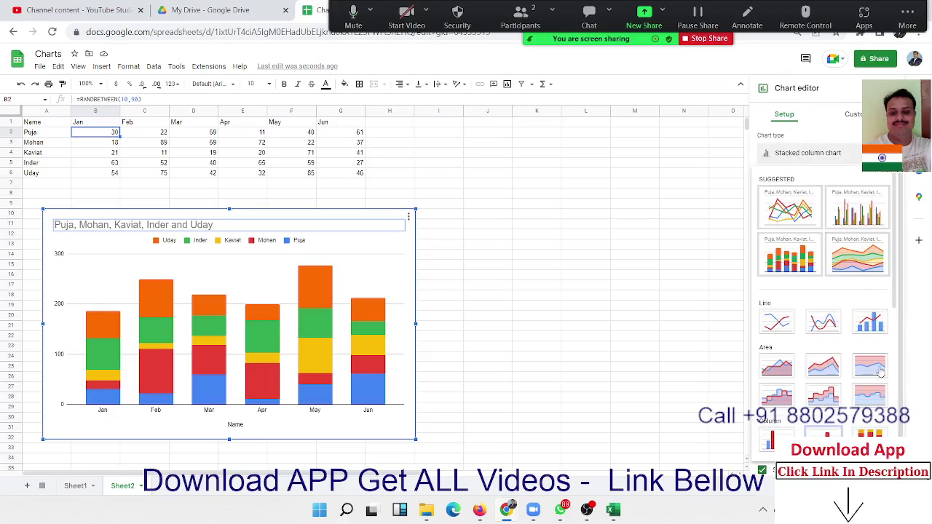
{"action": "left_click", "coordinate": [871, 327]}
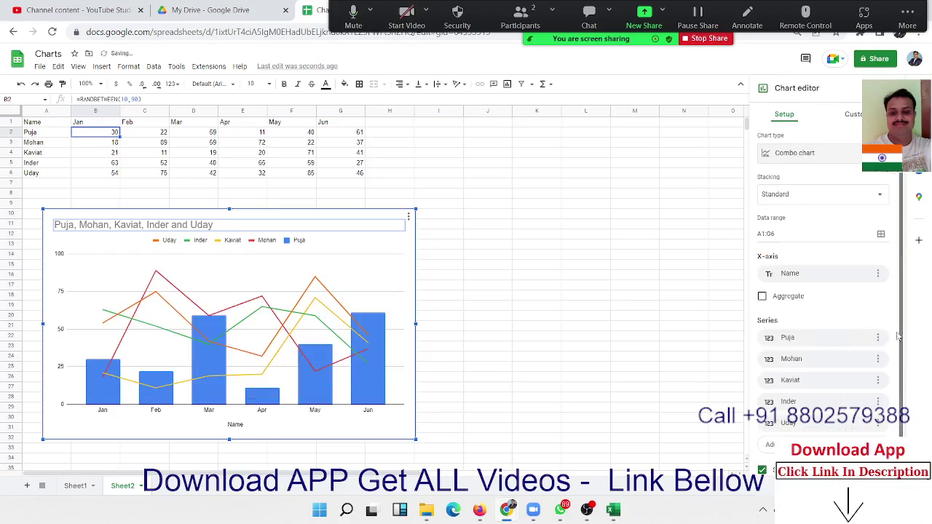
{"action": "left_click", "coordinate": [781, 154]}
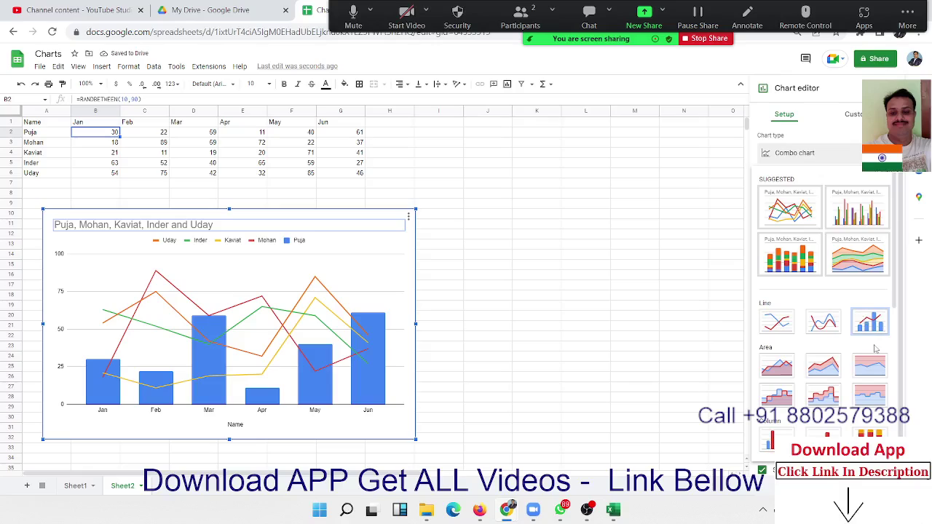
{"action": "left_click", "coordinate": [870, 437]}
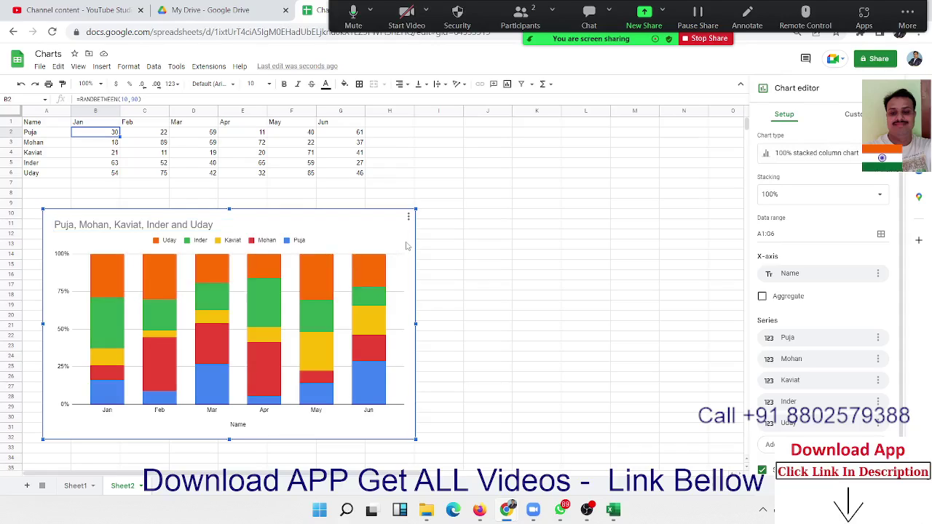
Delete the chart and clear the rows A3:G6.
{"action": "key", "text": "Delete"}
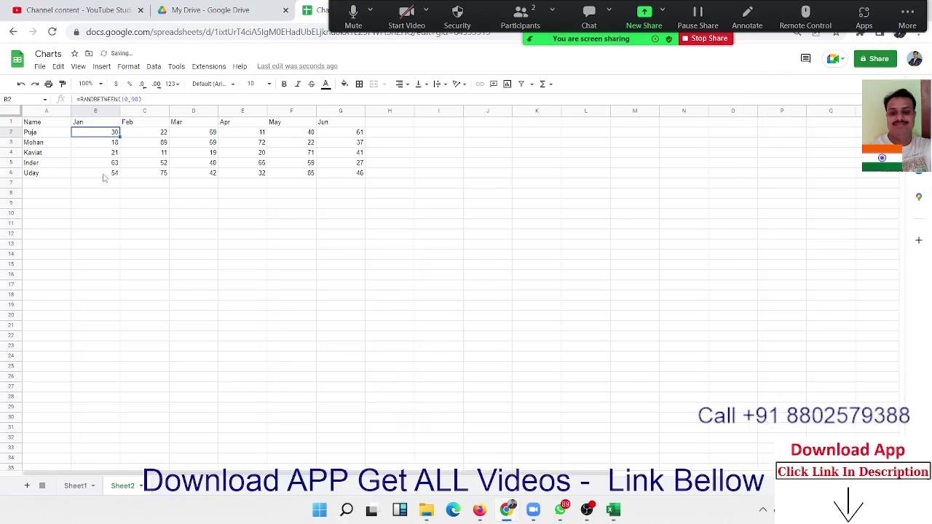
{"action": "left_click", "coordinate": [53, 151]}
{"action": "left_click", "coordinate": [51, 144]}
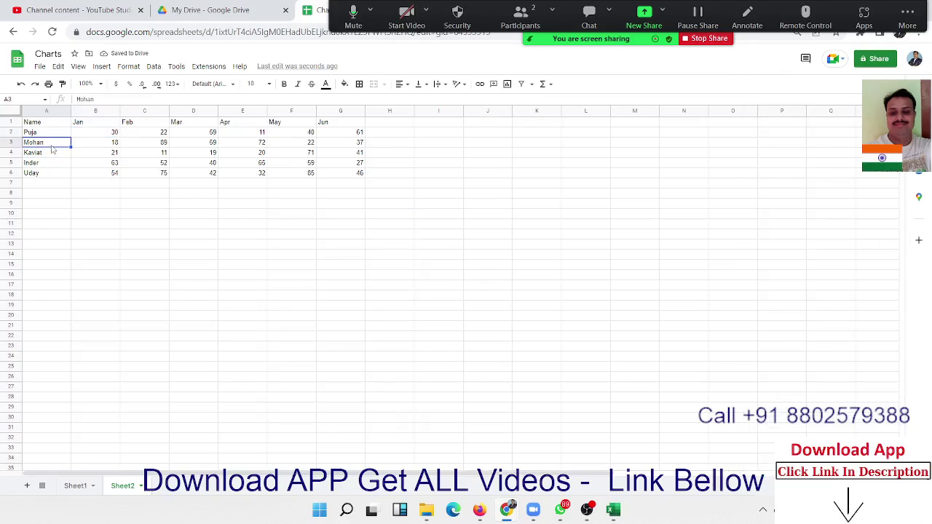
{"action": "key", "text": "ctrl+shift+Right"}
{"action": "key", "text": "ctrl+shift+Down"}
{"action": "key", "text": "Delete"}
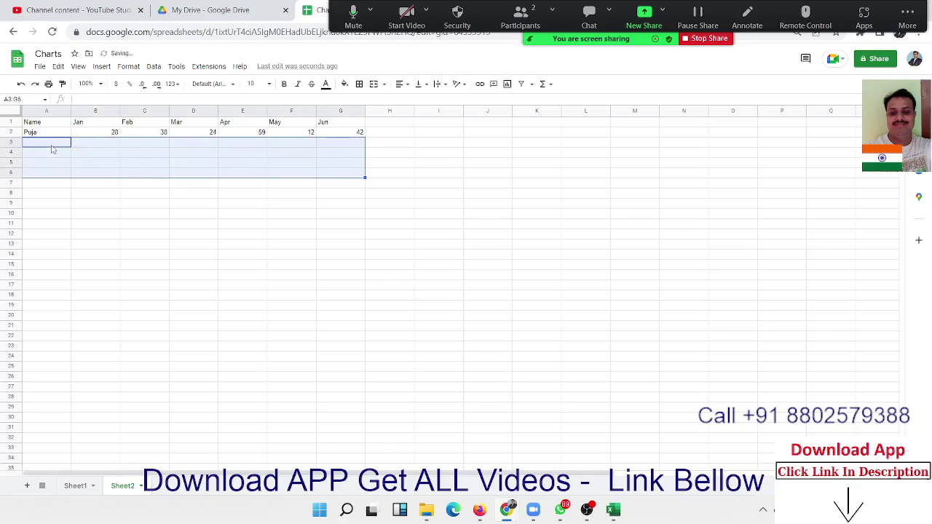
{"action": "key", "text": "Up"}
Label row 2 as Sales and row 3 as Targer.
{"action": "type", "text": "S"}
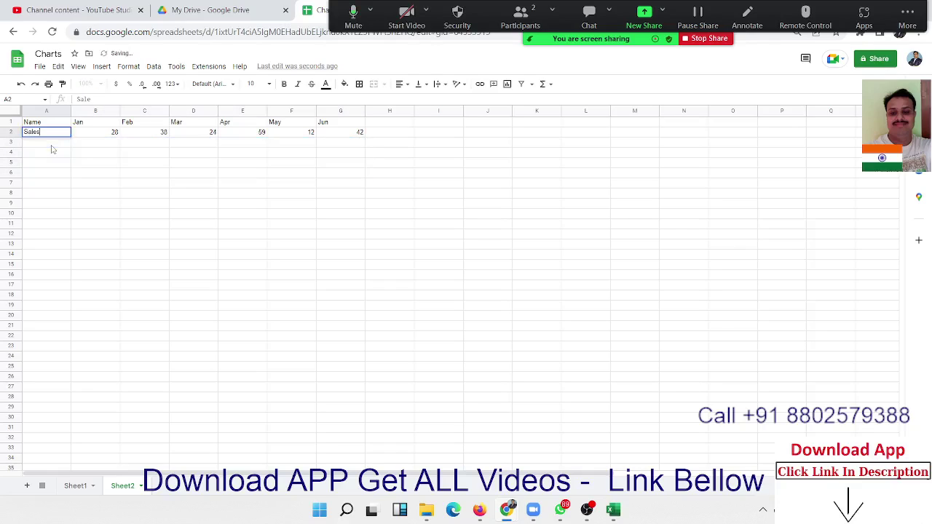
{"action": "key", "text": "Return"}
{"action": "type", "text": "Tar"}
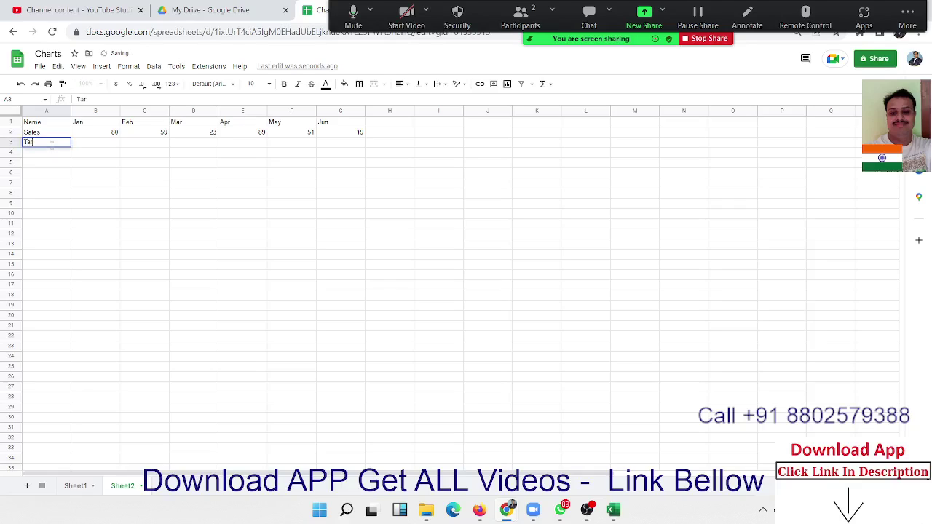
{"action": "type", "text": "ger"}
{"action": "key", "text": "Tab"}
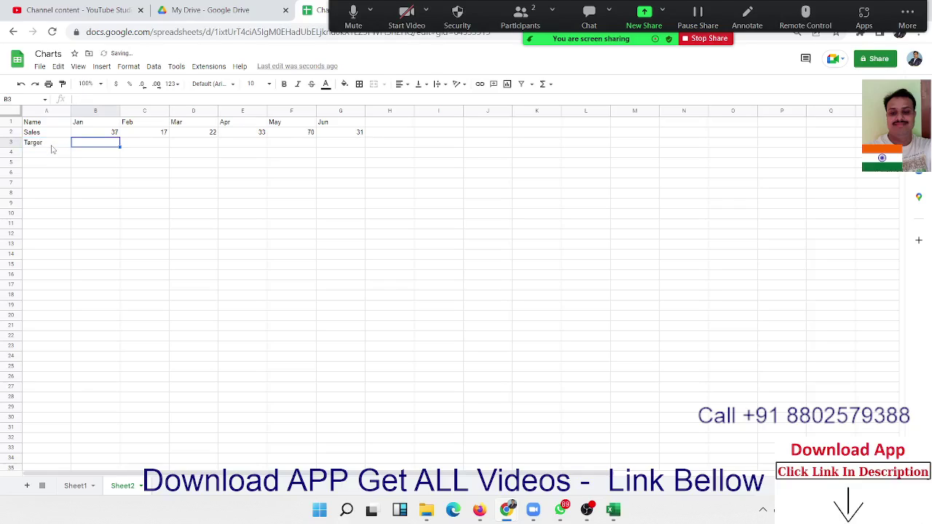
Enter Targer values 85, 90, 58, 65, 85, 695 for Jan–Jun and select A1:G3.
{"action": "type", "text": "85"}
{"action": "key", "text": "Tab"}
{"action": "type", "text": "90"}
{"action": "key", "text": "Tab"}
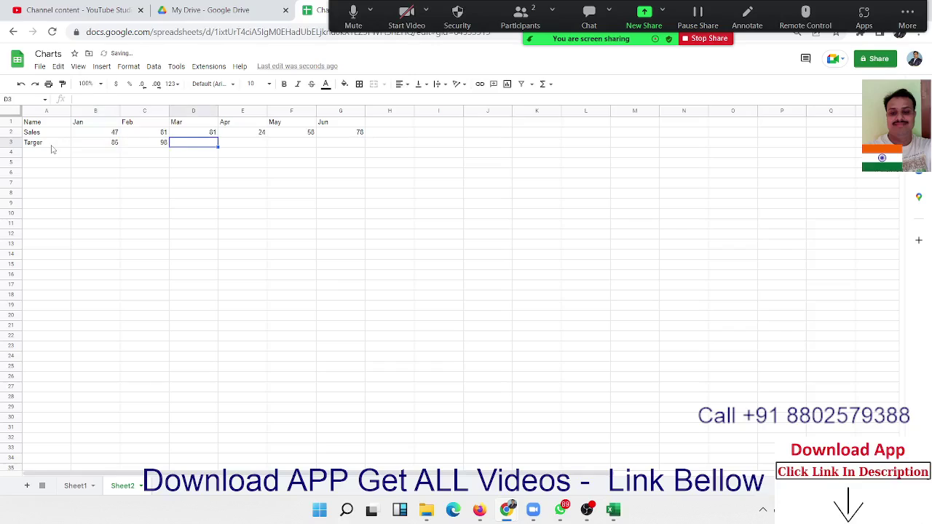
{"action": "type", "text": "58"}
{"action": "key", "text": "Tab"}
{"action": "type", "text": "65"}
{"action": "key", "text": "Tab"}
{"action": "type", "text": "85"}
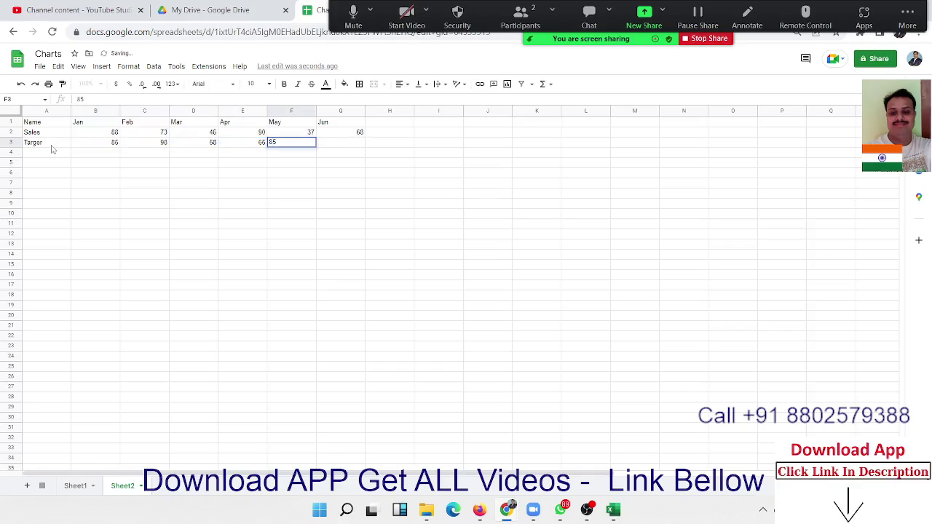
{"action": "key", "text": "Tab"}
{"action": "type", "text": "695"}
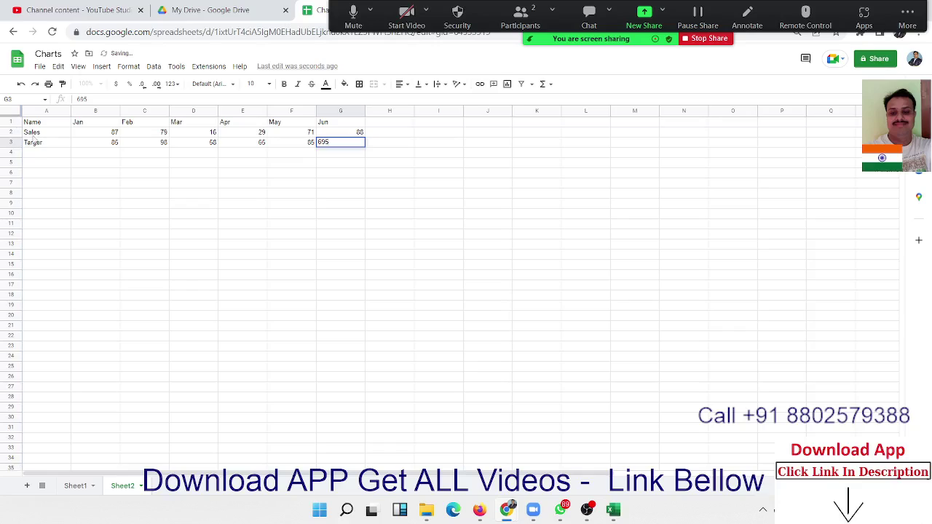
{"action": "left_click", "coordinate": [82, 143]}
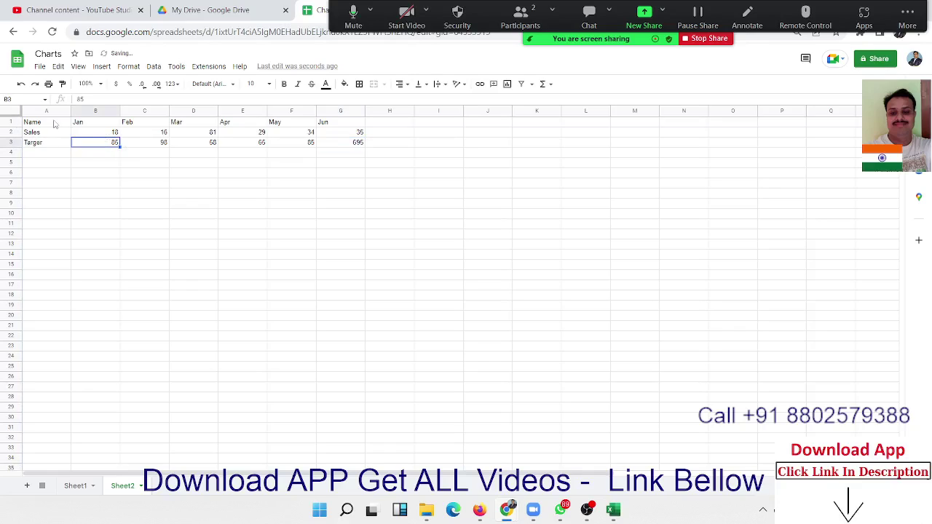
{"action": "left_click_drag", "start_coordinate": [49, 125], "coordinate": [355, 142]}
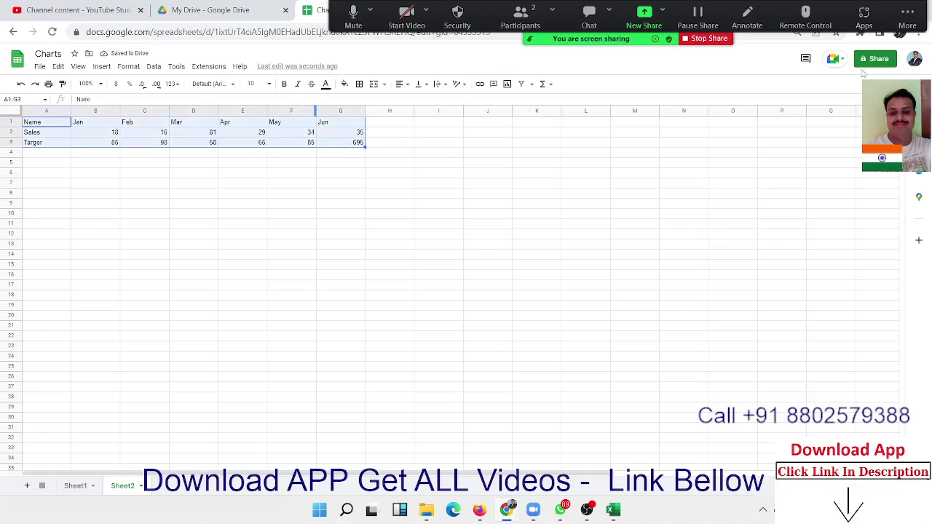
Insert a Sales and Targer column chart and correct the June target in G3 to 95.
{"action": "left_click", "coordinate": [101, 66]}
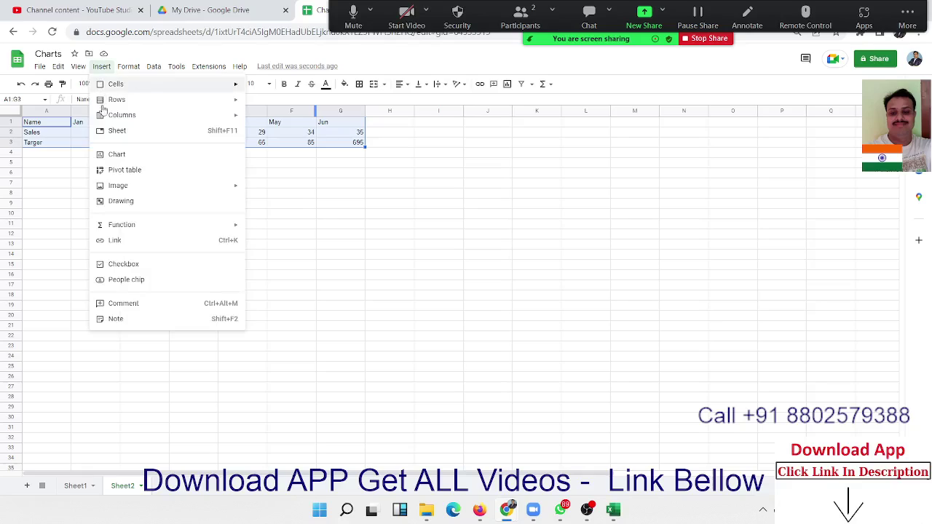
{"action": "left_click", "coordinate": [117, 159]}
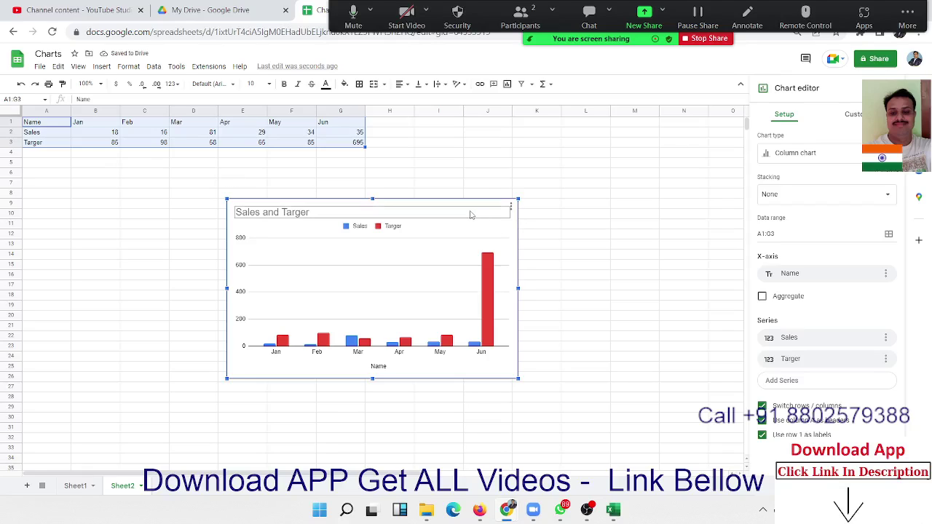
{"action": "left_click", "coordinate": [353, 144]}
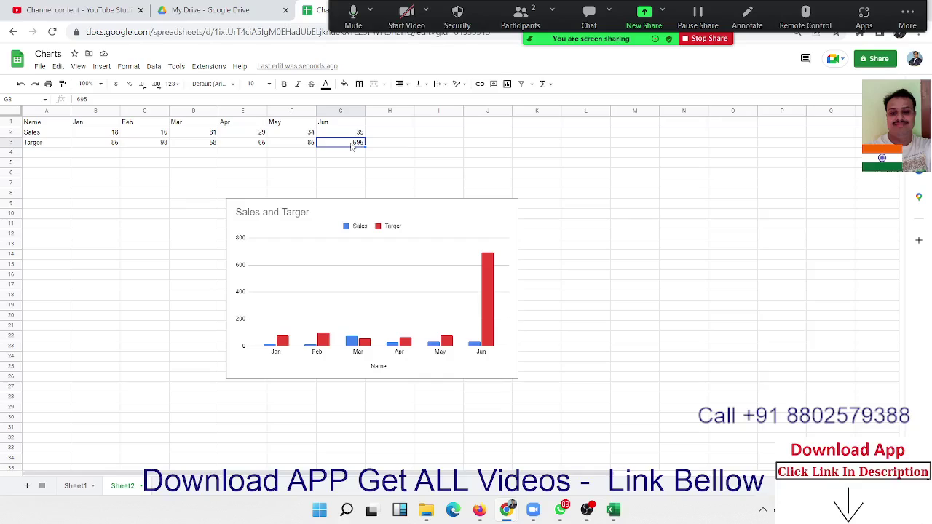
{"action": "type", "text": "95"}
{"action": "key", "text": "Return"}
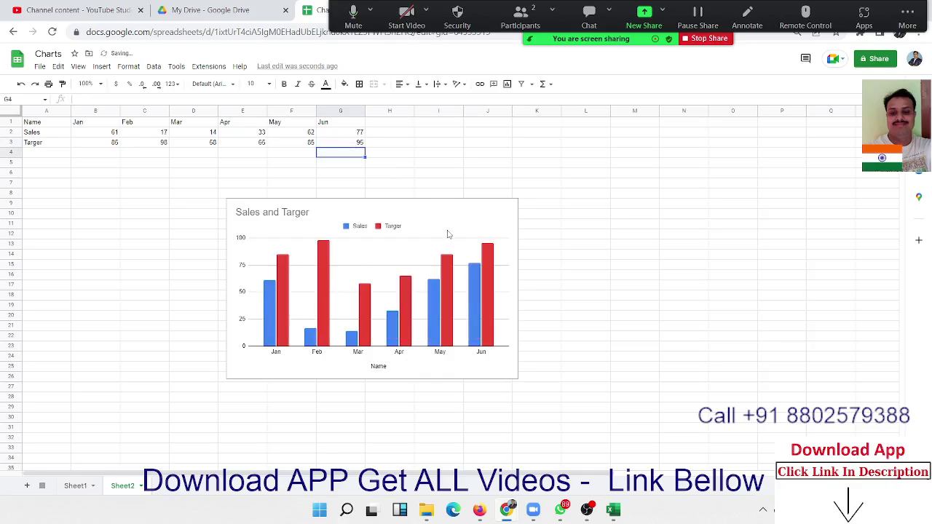
{"action": "left_click", "coordinate": [448, 235]}
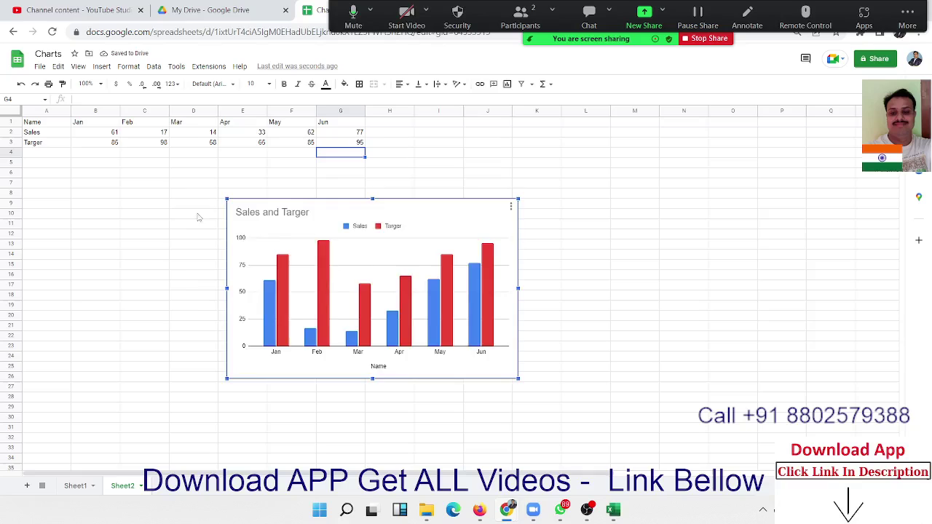
Move the Sales and Targer chart beneath the table and check the Targer series in the Chart editor's Setup.
{"action": "left_click_drag", "start_coordinate": [513, 220], "coordinate": [378, 204]}
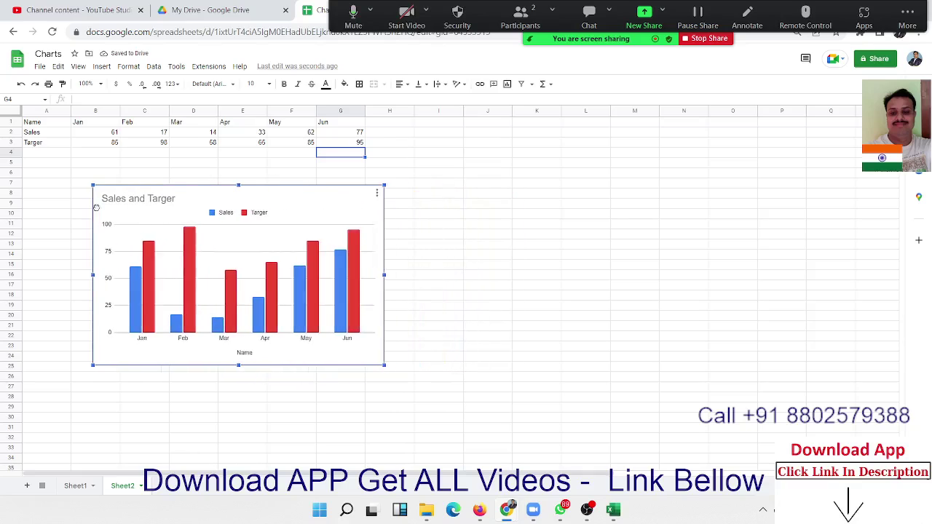
{"action": "double_click", "coordinate": [365, 201]}
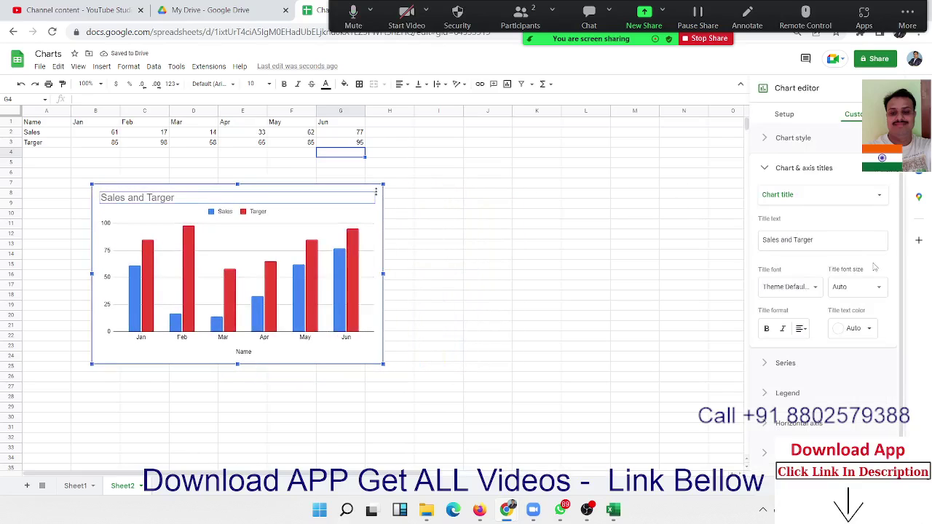
{"action": "left_click", "coordinate": [785, 115]}
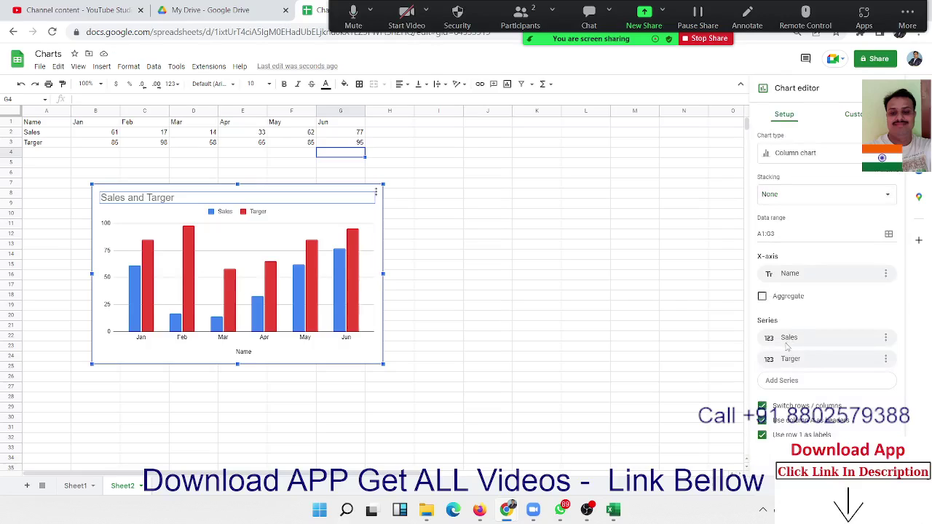
{"action": "left_click", "coordinate": [885, 360]}
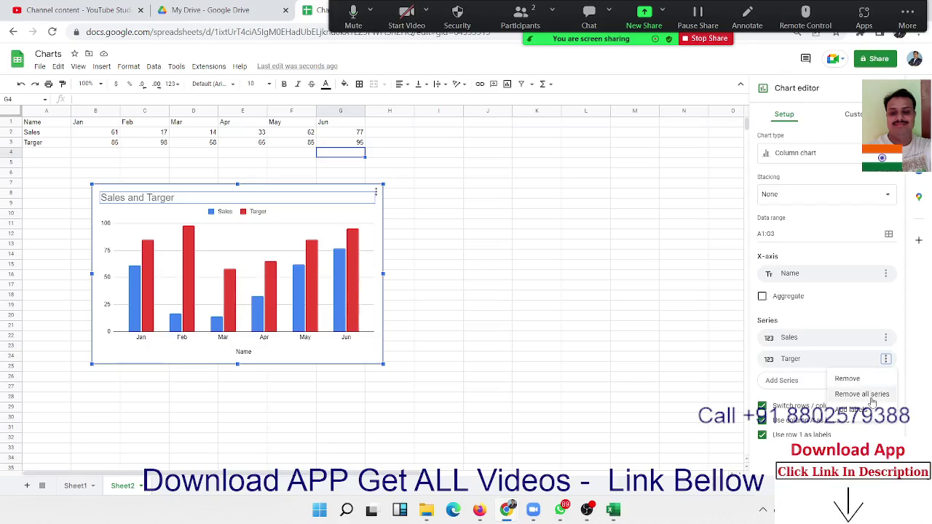
Change the chart type to Combo chart, briefly trying Sales as the second series before restoring Targer.
{"action": "left_click", "coordinate": [796, 157]}
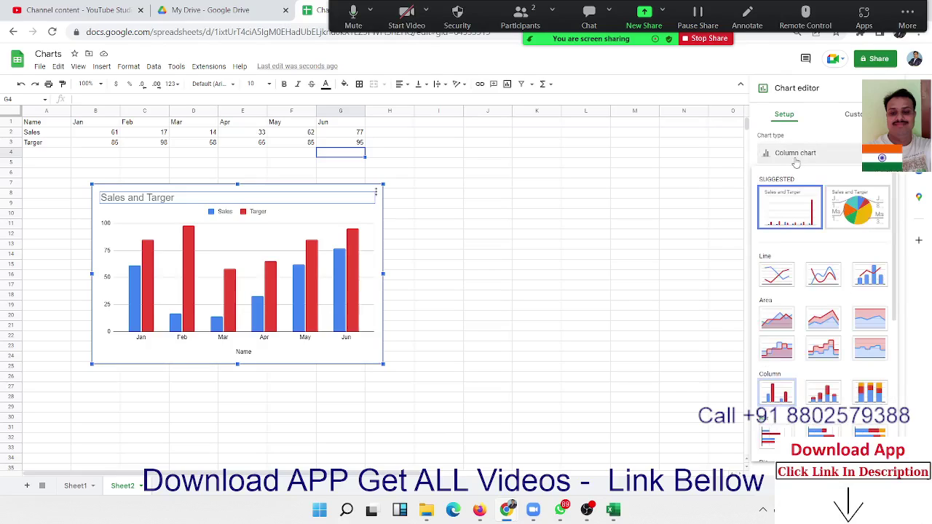
{"action": "left_click", "coordinate": [865, 282]}
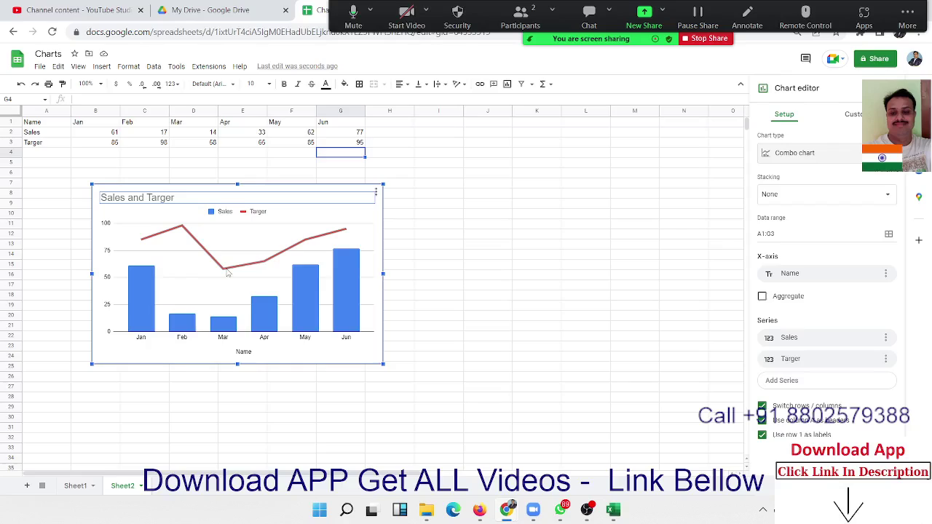
{"action": "left_click", "coordinate": [779, 358]}
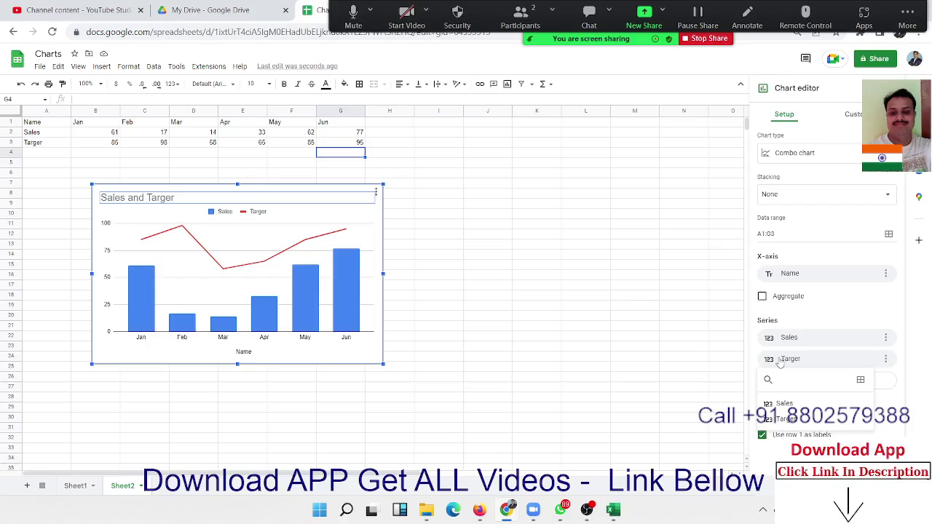
{"action": "left_click", "coordinate": [783, 408]}
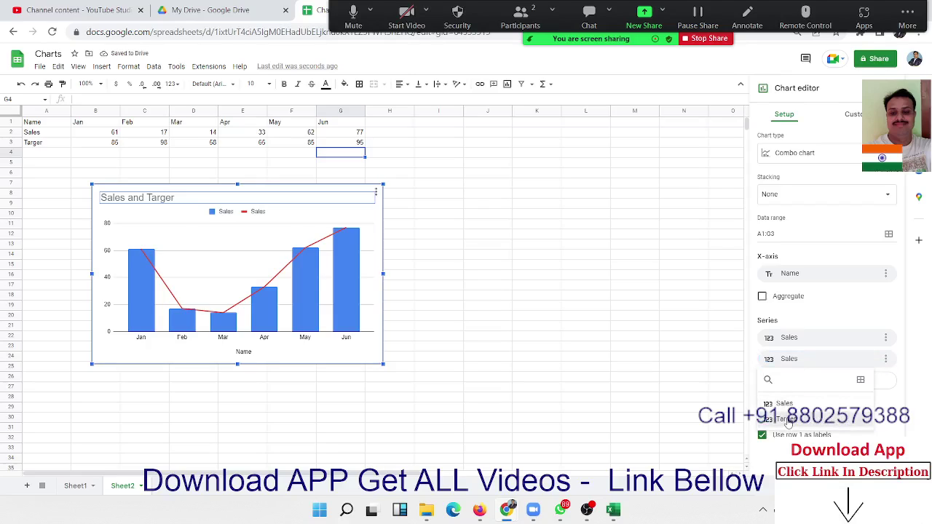
{"action": "left_click", "coordinate": [786, 419]}
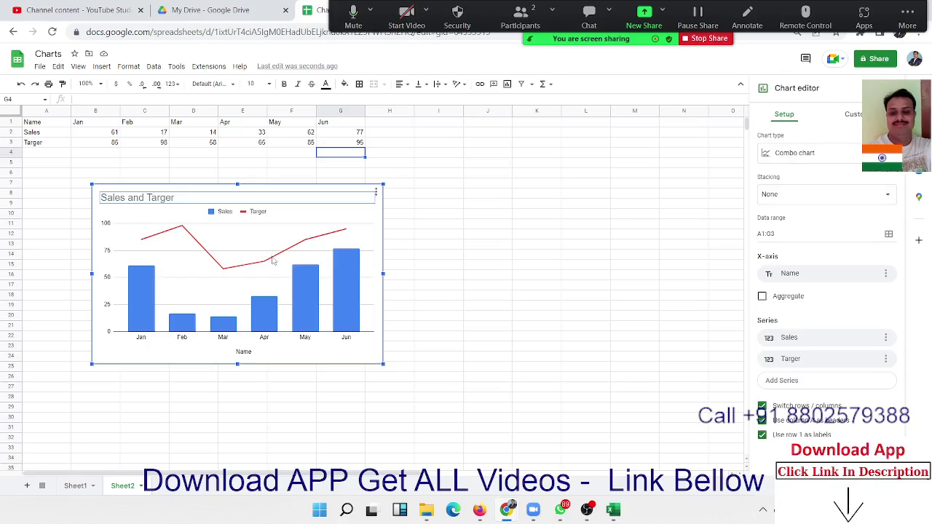
Show the Customize tab's Series formatting with the Targer series selected.
{"action": "left_click", "coordinate": [272, 261]}
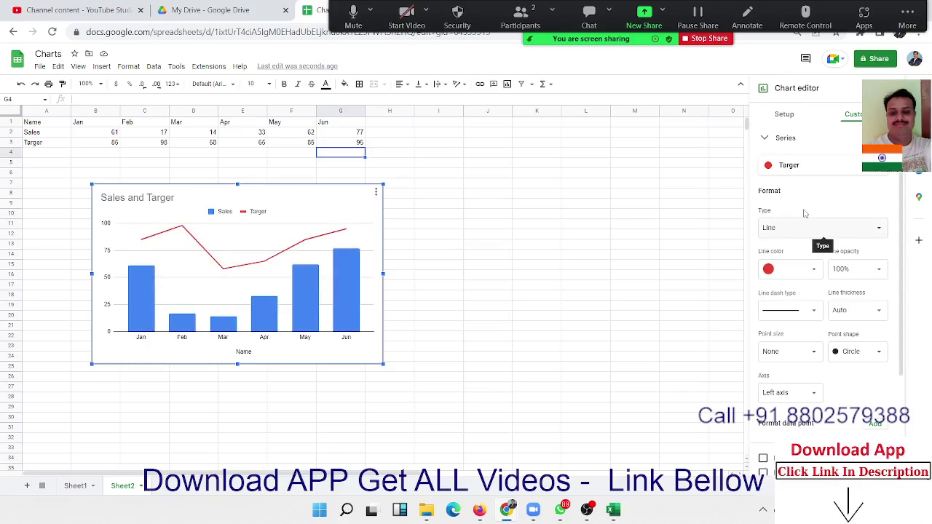
Set the Sales series type to Line.
{"action": "left_click", "coordinate": [799, 173]}
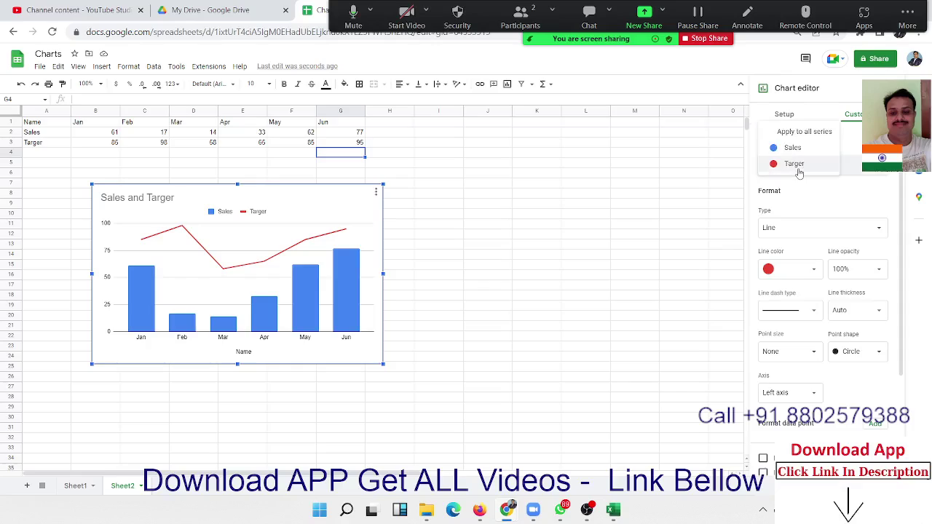
{"action": "left_click", "coordinate": [797, 148]}
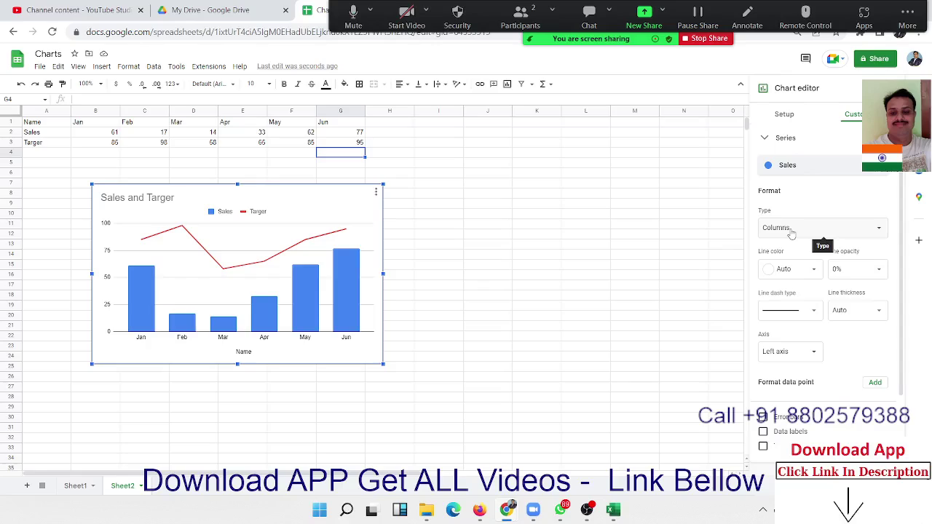
{"action": "left_click", "coordinate": [791, 232]}
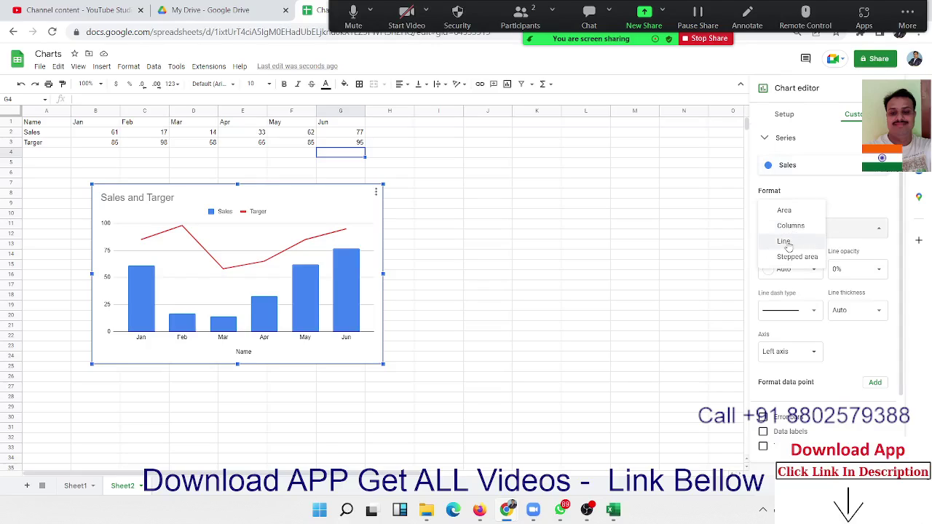
{"action": "left_click", "coordinate": [785, 241]}
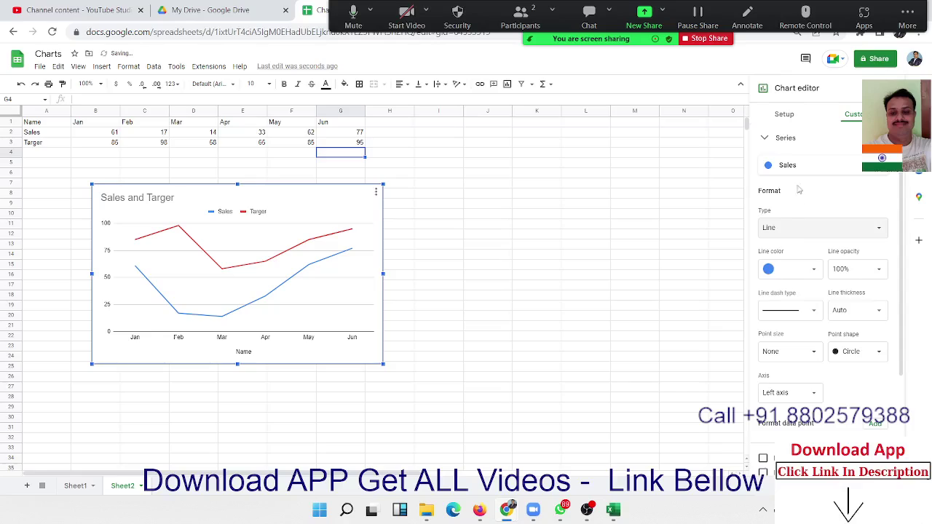
Set the Targer series type to Columns.
{"action": "left_click", "coordinate": [790, 164]}
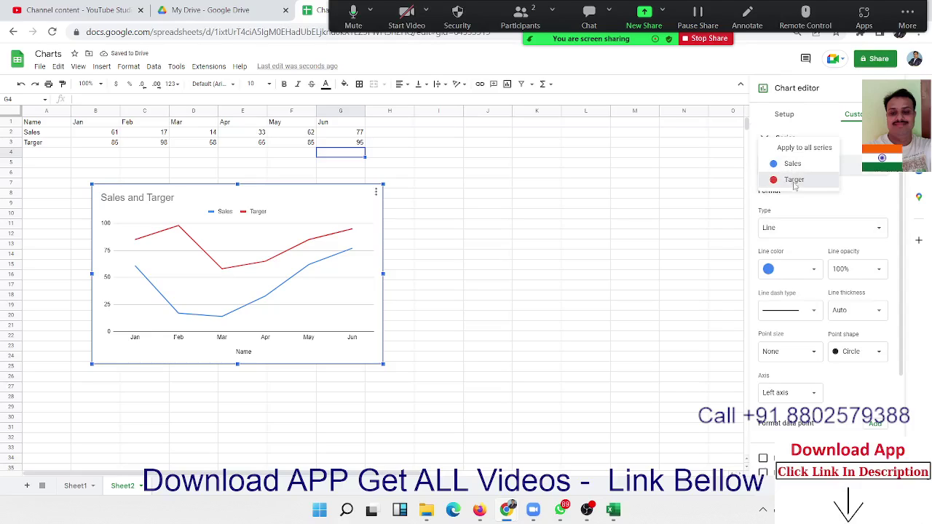
{"action": "left_click", "coordinate": [795, 183]}
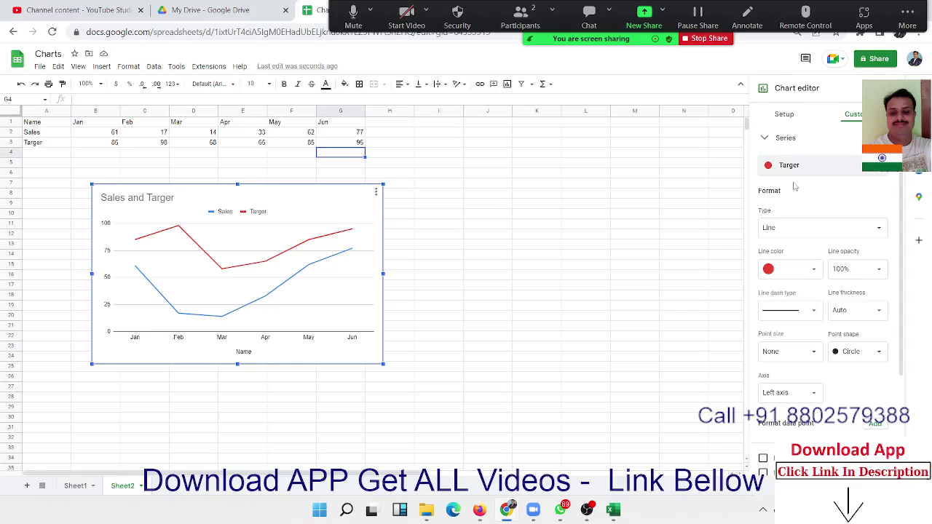
{"action": "left_click", "coordinate": [778, 228]}
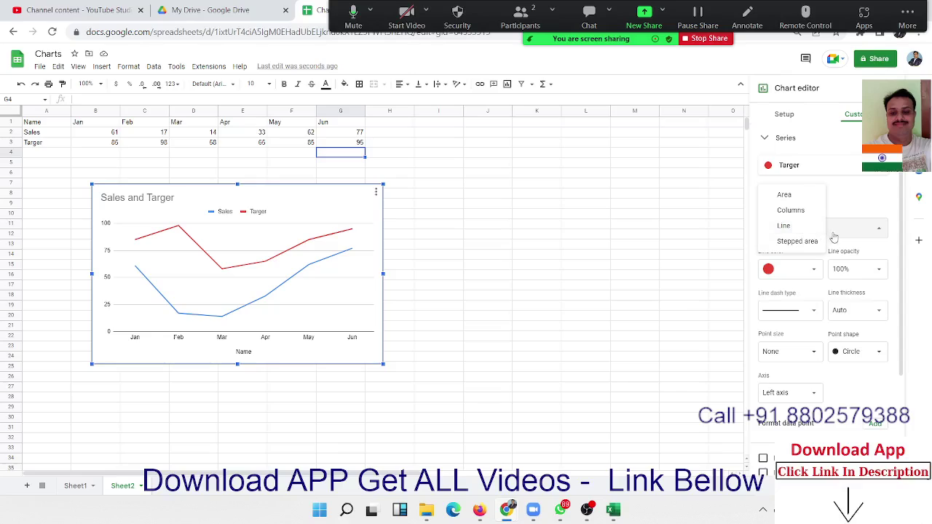
{"action": "left_click", "coordinate": [794, 210]}
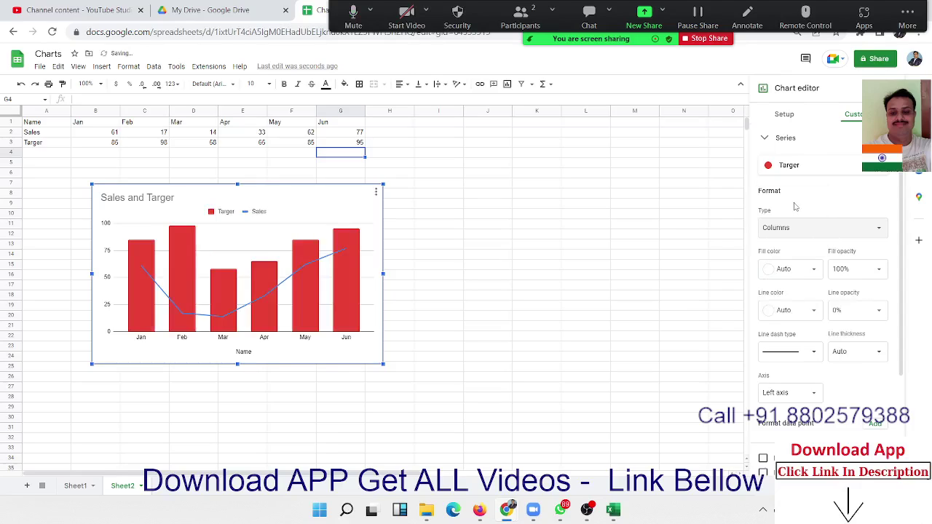
Enter 100 as May's Targer value in F3, then select the chart.
{"action": "left_click", "coordinate": [198, 141]}
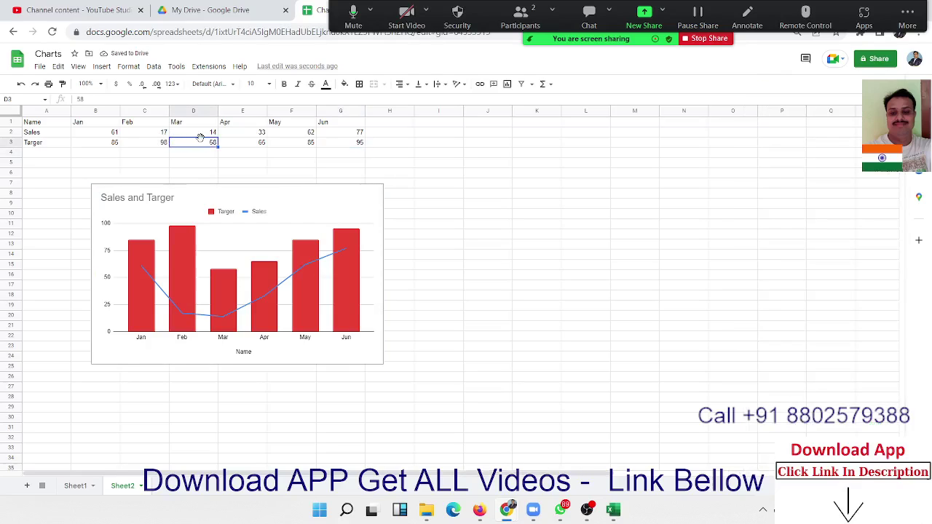
{"action": "left_click", "coordinate": [287, 134]}
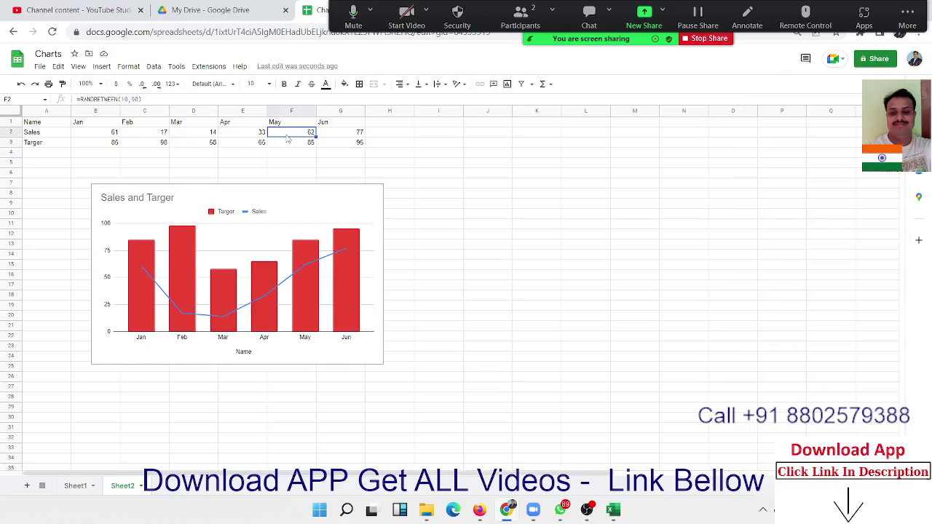
{"action": "type", "text": "95"}
{"action": "key", "text": "Return"}
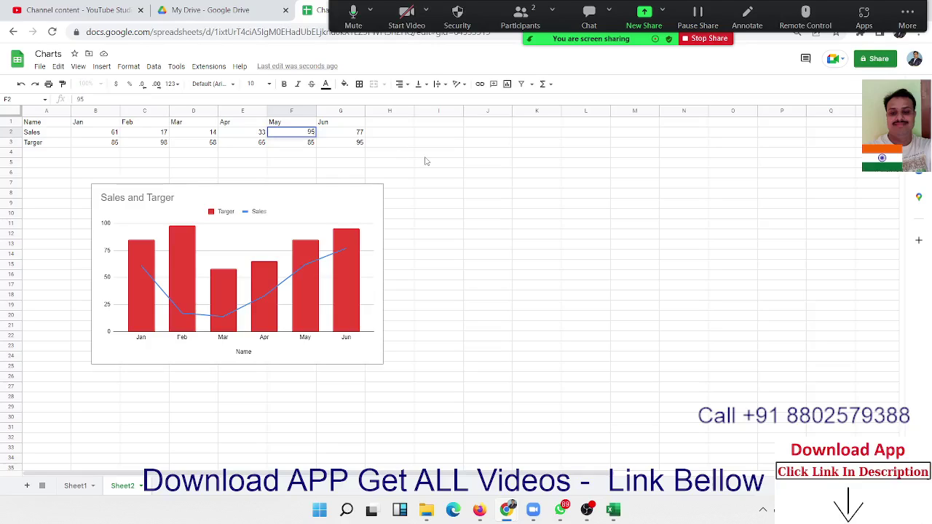
{"action": "key", "text": "Return"}
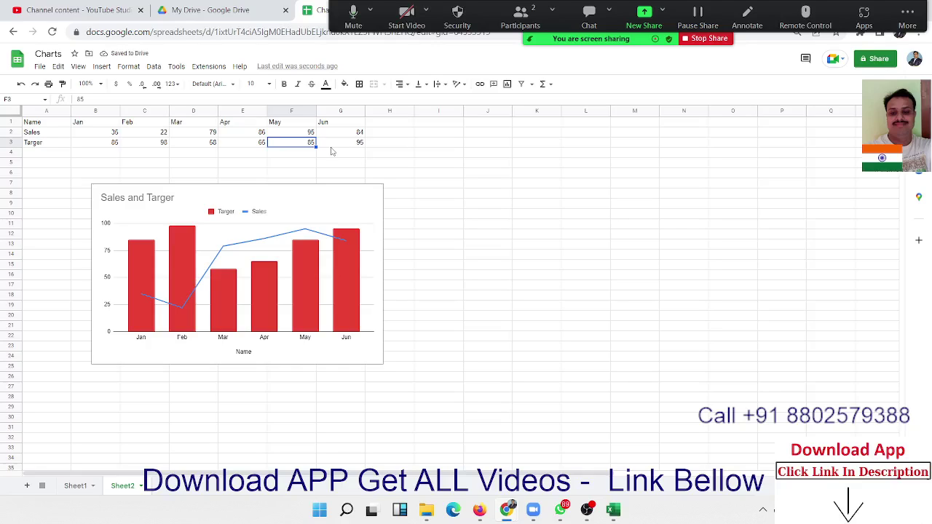
{"action": "type", "text": "100"}
{"action": "key", "text": "Return"}
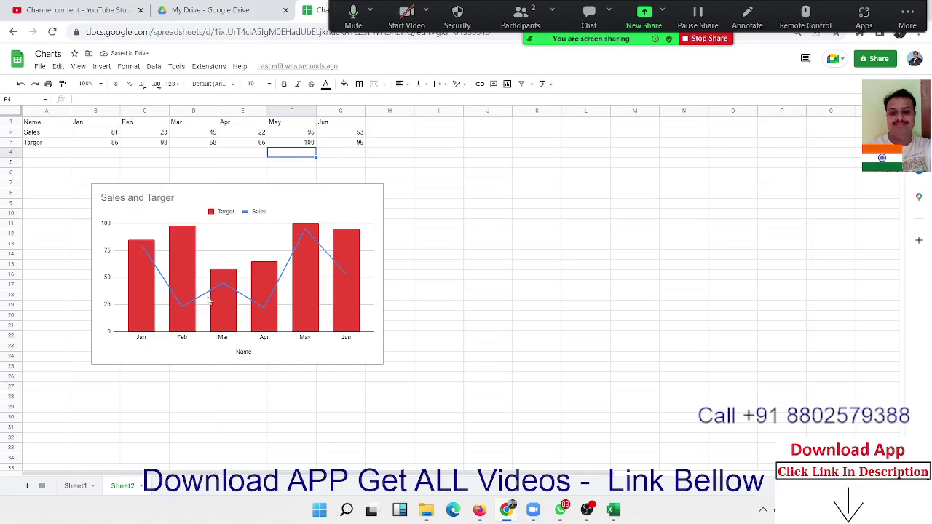
{"action": "left_click", "coordinate": [331, 212]}
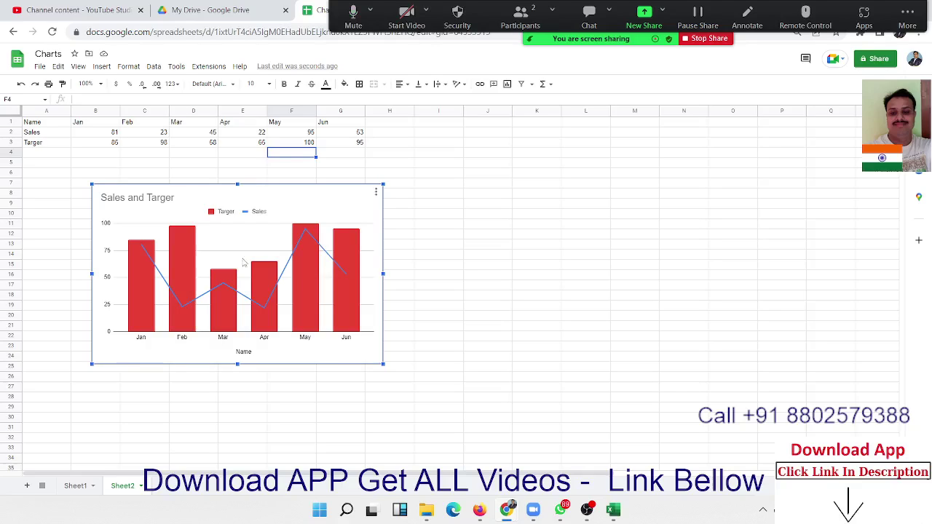
{"action": "mouse_move", "coordinate": [305, 281]}
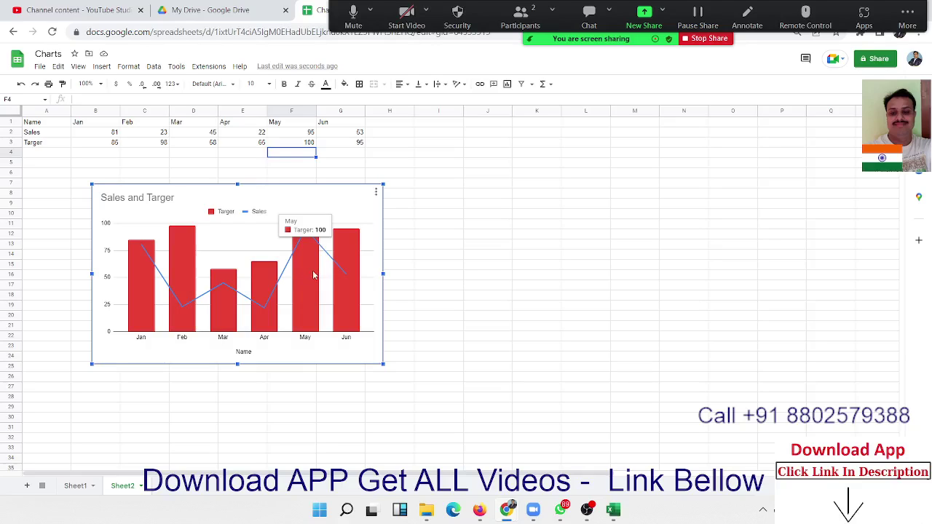
Delete the old chart and insert a new chart from the A1:G3 data.
{"action": "key", "text": "Delete"}
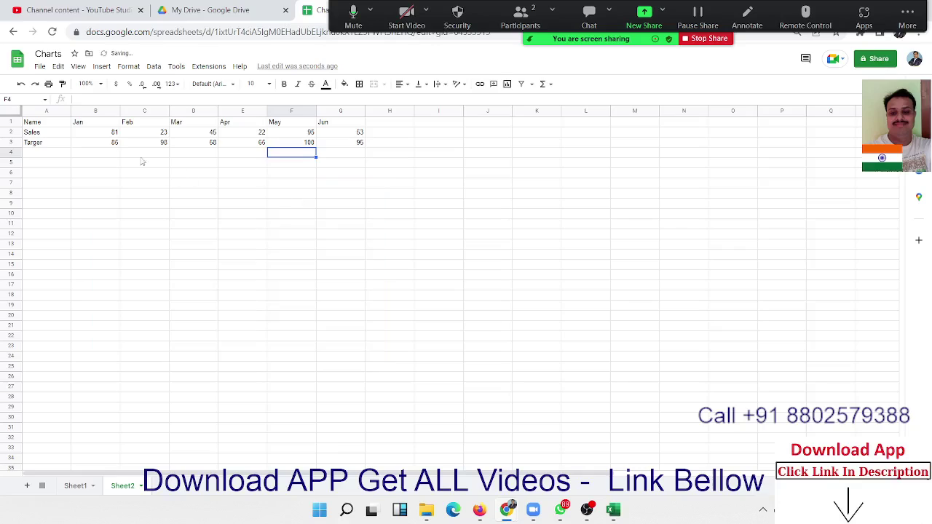
{"action": "mouse_move", "coordinate": [70, 132]}
{"action": "left_mouse_down"}
{"action": "mouse_move", "coordinate": [53, 128]}
{"action": "mouse_move", "coordinate": [359, 147]}
{"action": "left_mouse_up"}
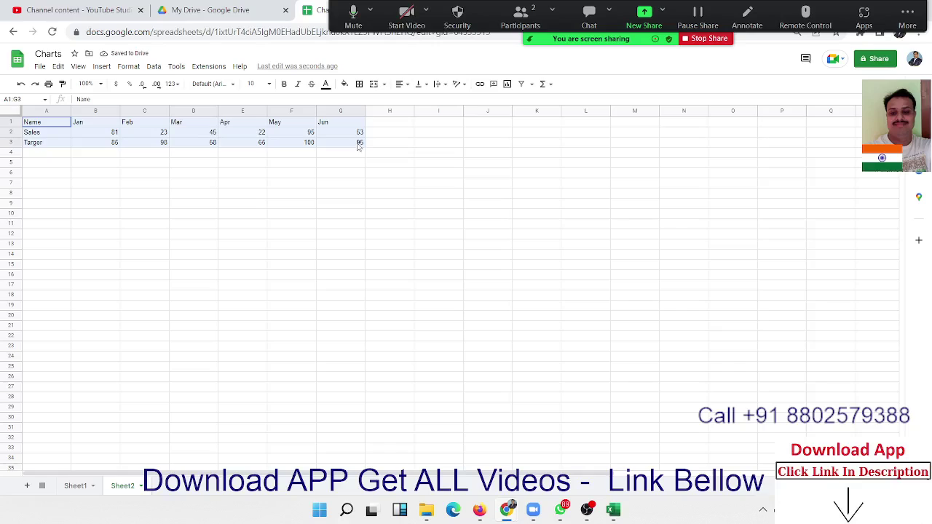
{"action": "left_click", "coordinate": [101, 66]}
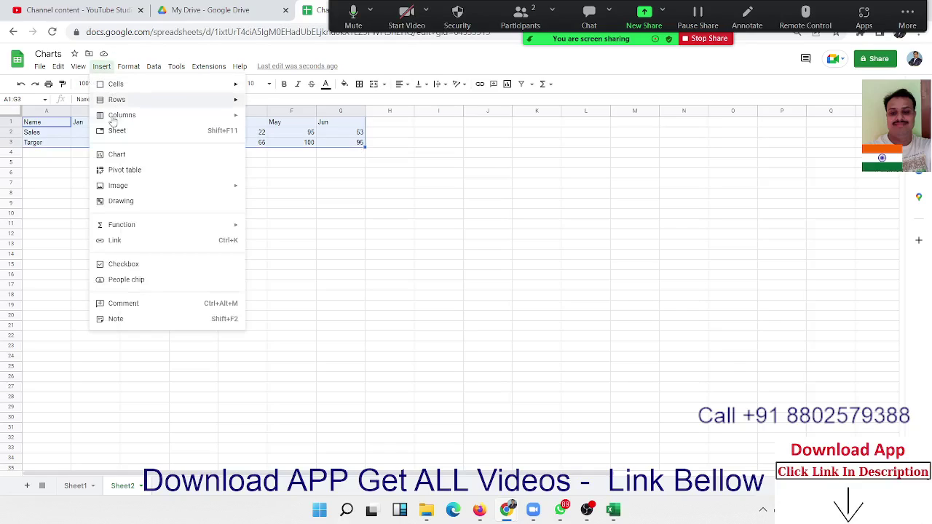
{"action": "left_click", "coordinate": [116, 154]}
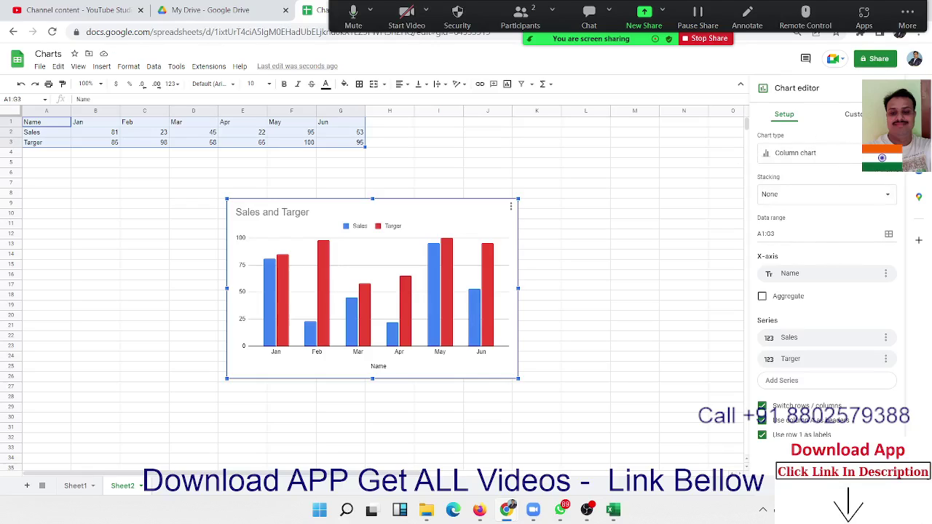
{"action": "left_click", "coordinate": [859, 116]}
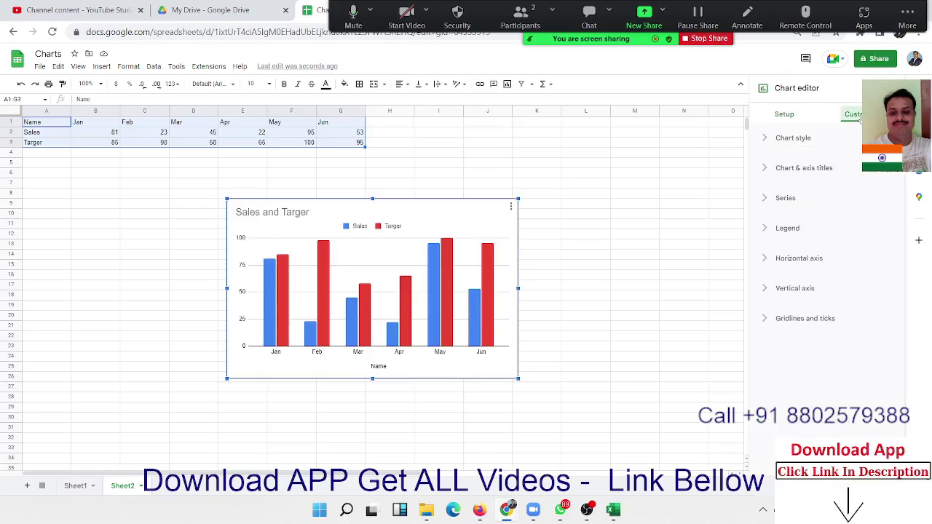
{"action": "left_click", "coordinate": [793, 140]}
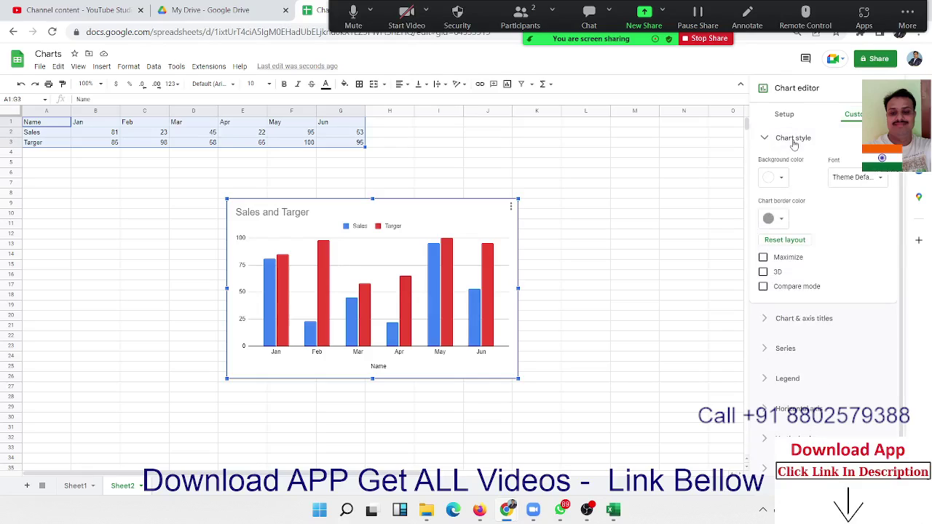
{"action": "left_click", "coordinate": [793, 142]}
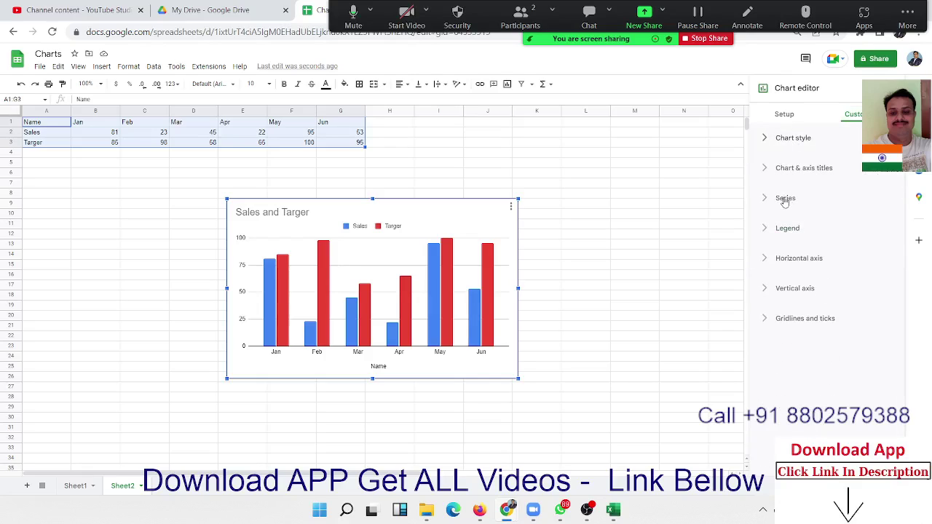
{"action": "left_click", "coordinate": [785, 201]}
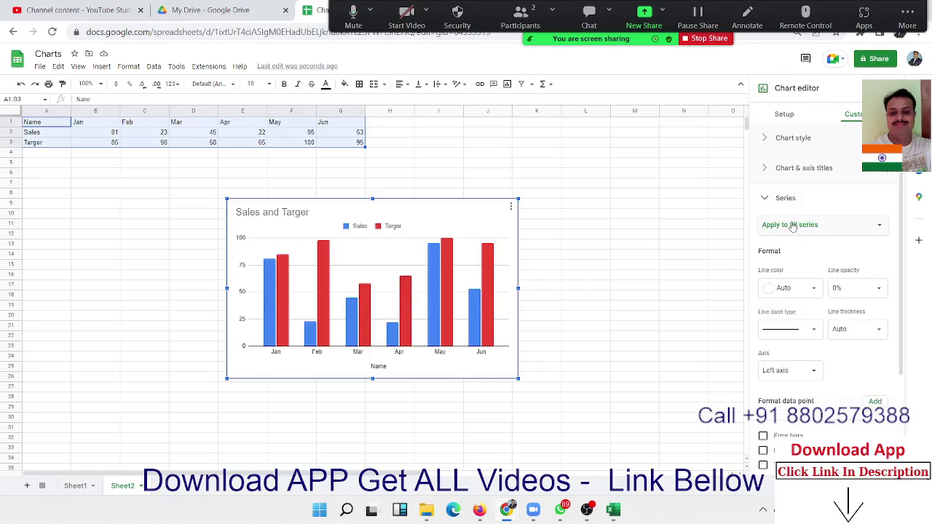
{"action": "left_click", "coordinate": [790, 227]}
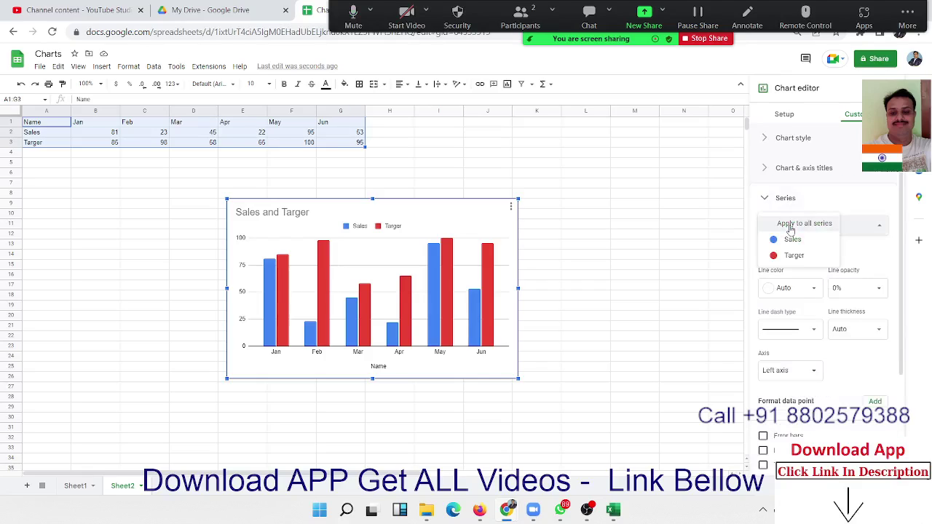
{"action": "left_click", "coordinate": [790, 227]}
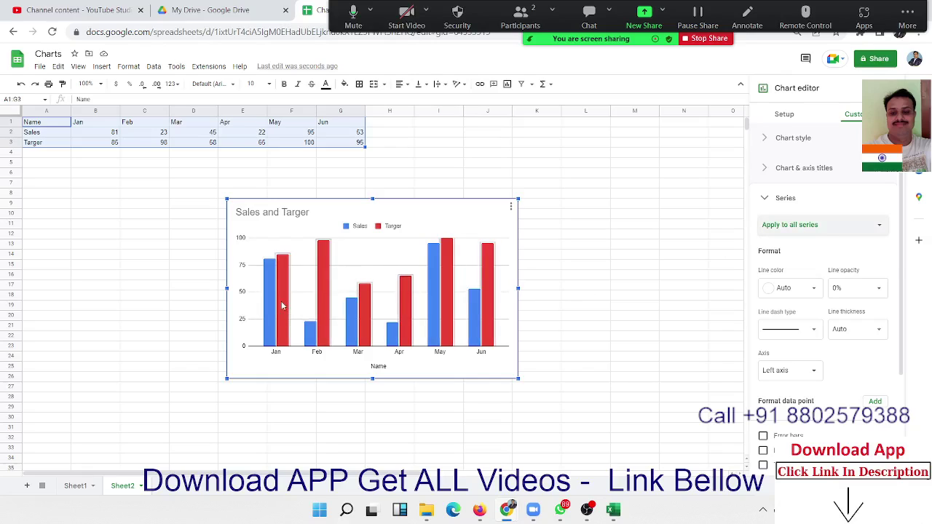
{"action": "left_click", "coordinate": [777, 231]}
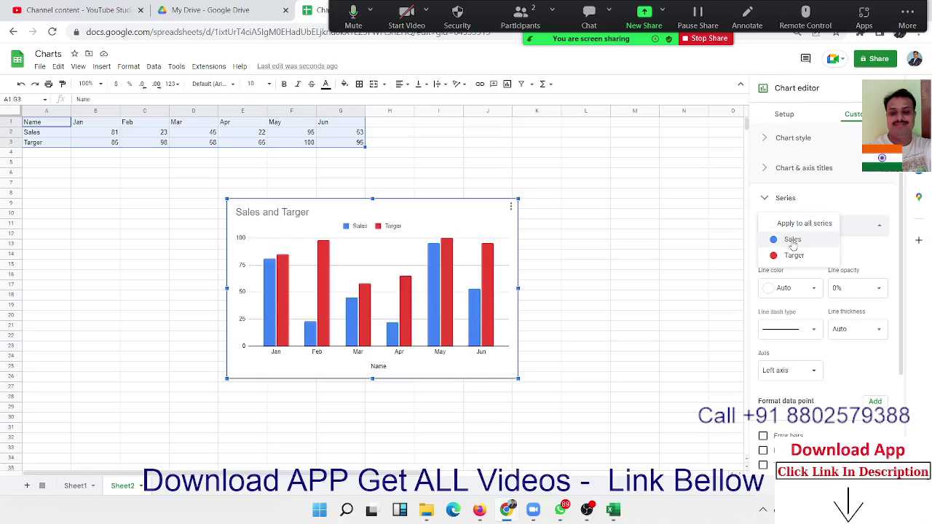
{"action": "left_click", "coordinate": [793, 241]}
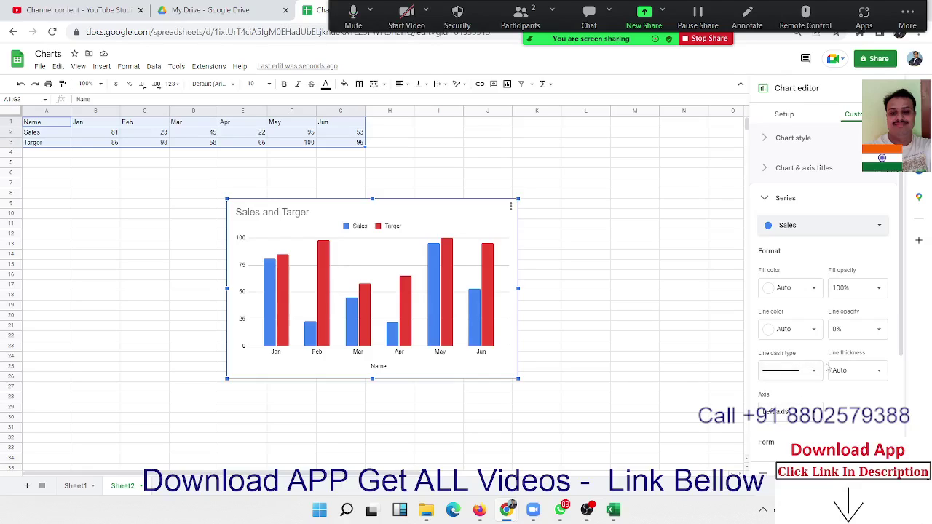
{"action": "left_click", "coordinate": [777, 146]}
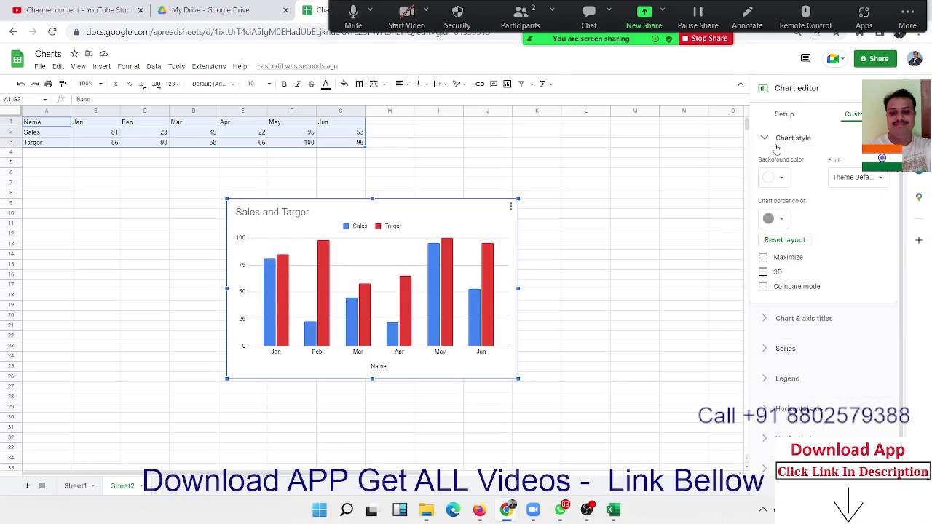
{"action": "left_click", "coordinate": [777, 146]}
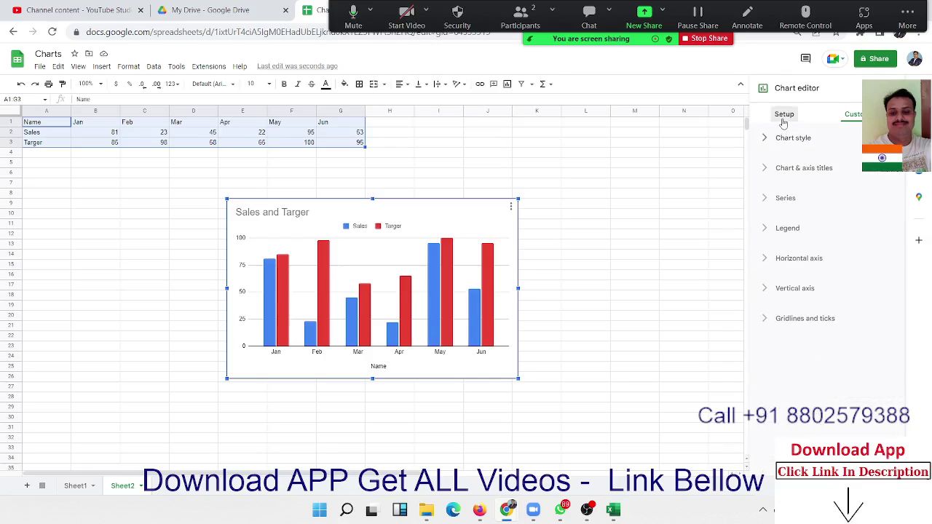
{"action": "left_click", "coordinate": [783, 121]}
{"action": "left_click", "coordinate": [821, 156]}
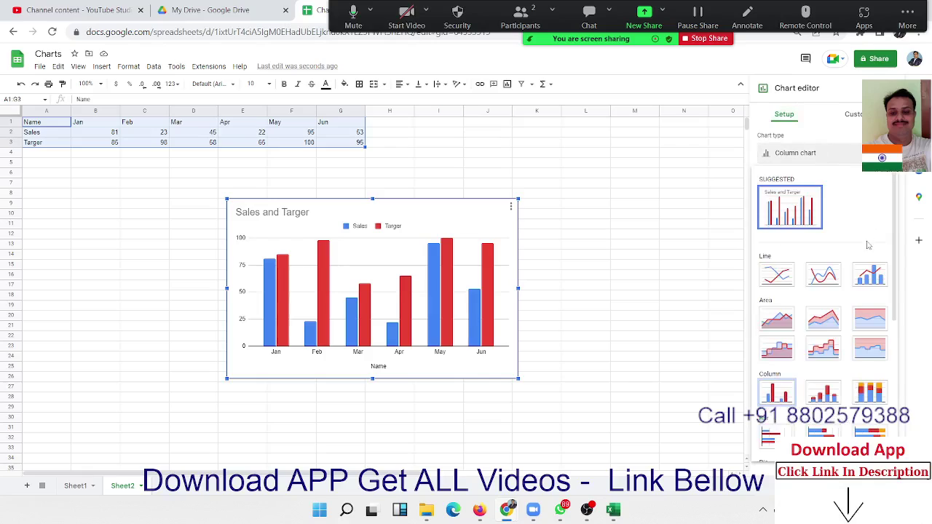
Switch the chart to a Combo chart and draw the Sales series as a line.
{"action": "left_click", "coordinate": [872, 274]}
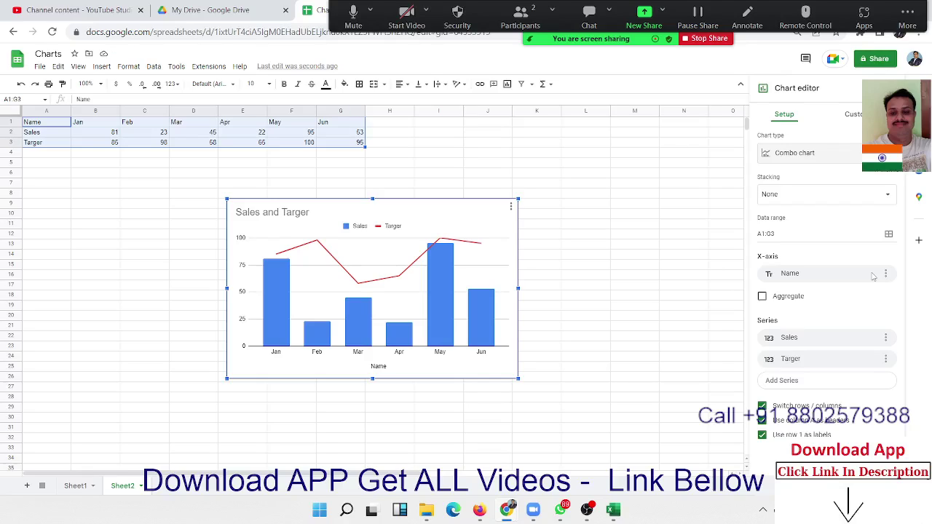
{"action": "left_click", "coordinate": [852, 114]}
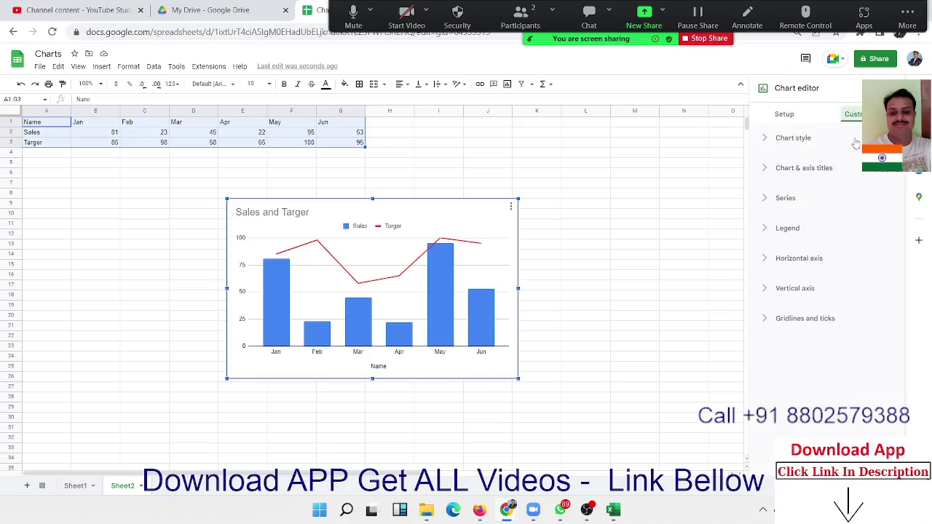
{"action": "left_click", "coordinate": [786, 198]}
{"action": "left_click", "coordinate": [781, 224]}
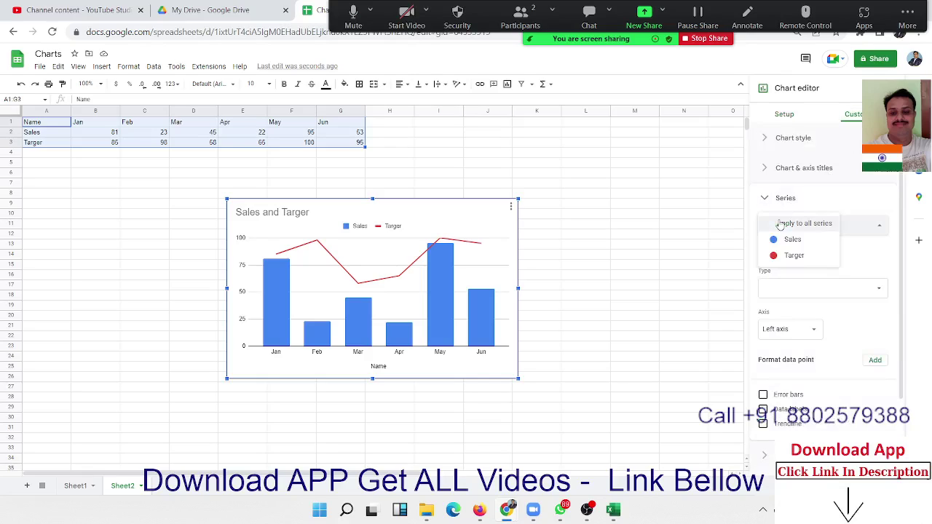
{"action": "left_click", "coordinate": [784, 238]}
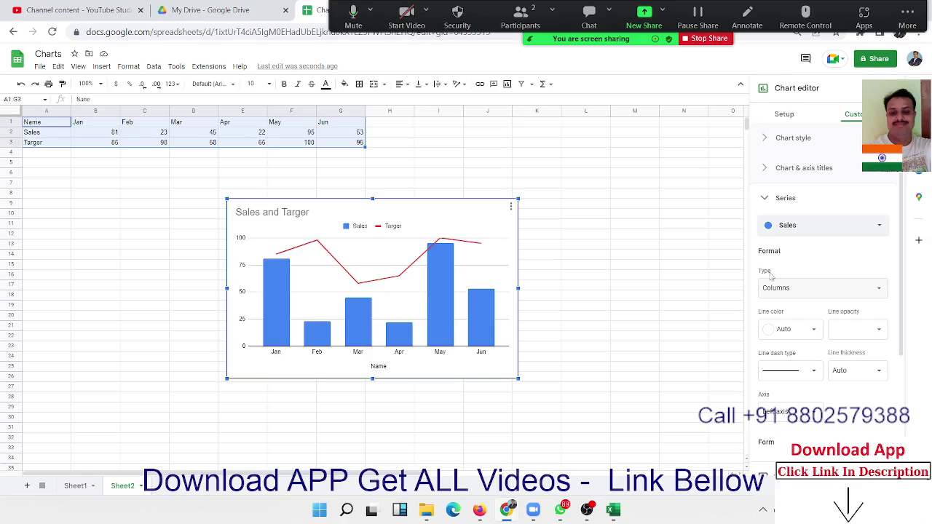
{"action": "left_click", "coordinate": [792, 294]}
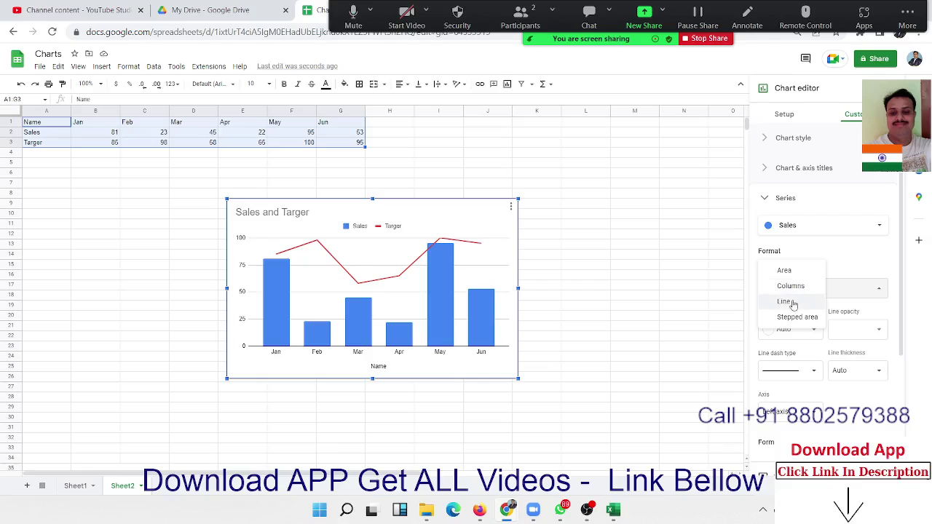
{"action": "left_click", "coordinate": [787, 302]}
Draw the Targer series as columns and close the chart editor.
{"action": "left_click", "coordinate": [792, 226]}
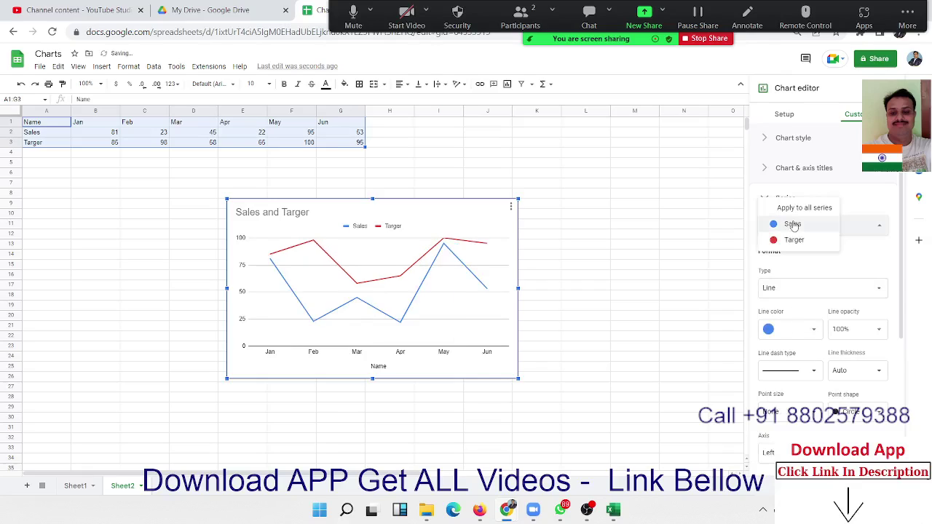
{"action": "left_click", "coordinate": [794, 240]}
{"action": "left_click", "coordinate": [779, 292]}
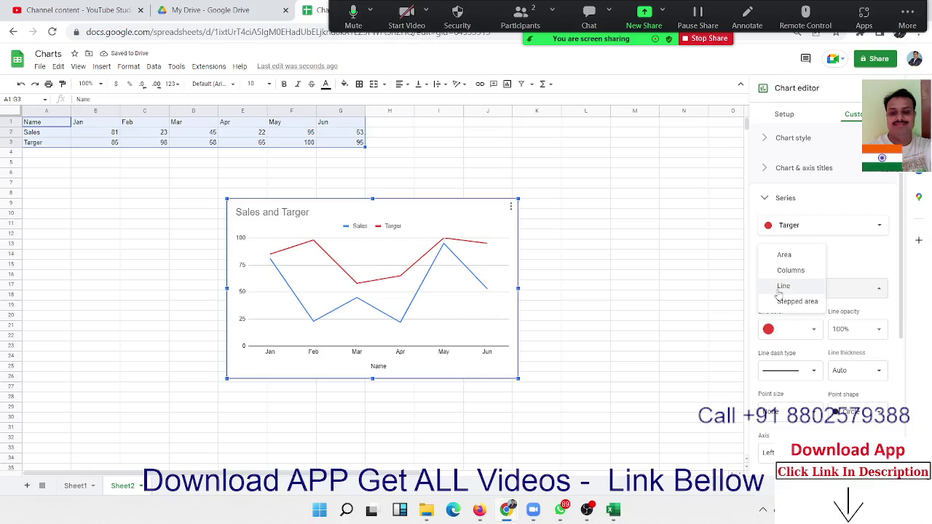
{"action": "left_click", "coordinate": [780, 270]}
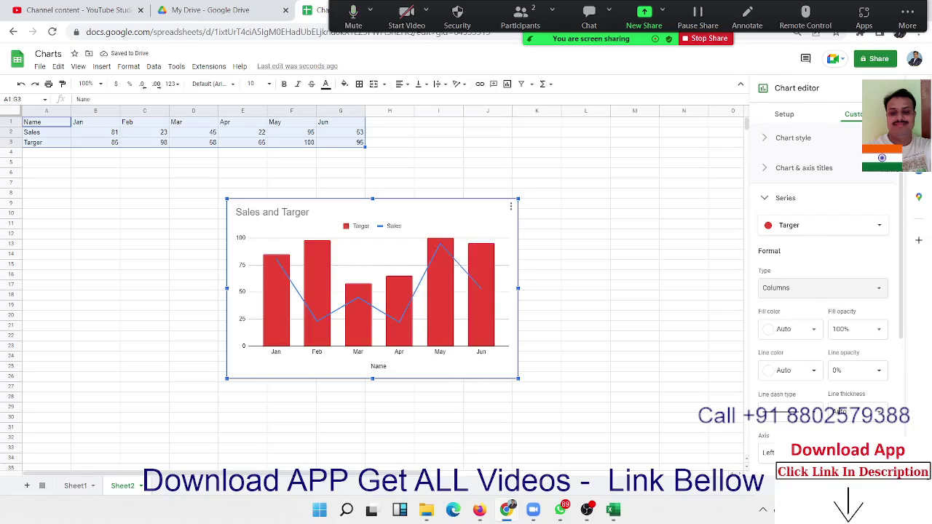
{"action": "left_click", "coordinate": [527, 243]}
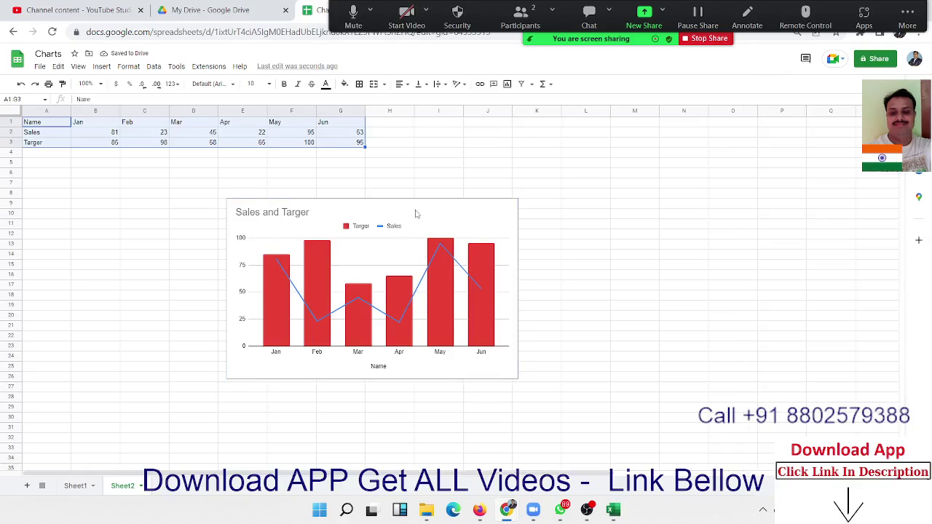
Reopen the Chart editor on the Sales and Targer chart and expand the Chart type list.
{"action": "left_click", "coordinate": [456, 219]}
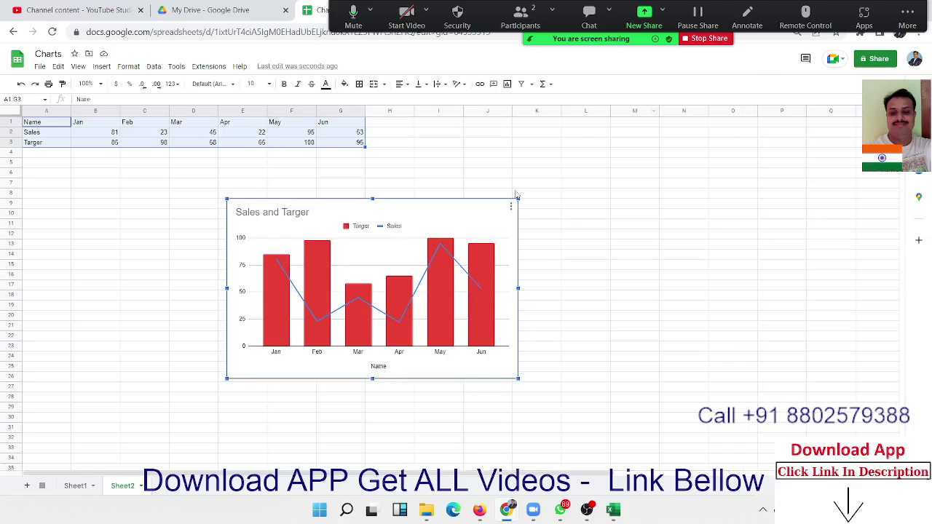
{"action": "double_click", "coordinate": [493, 211]}
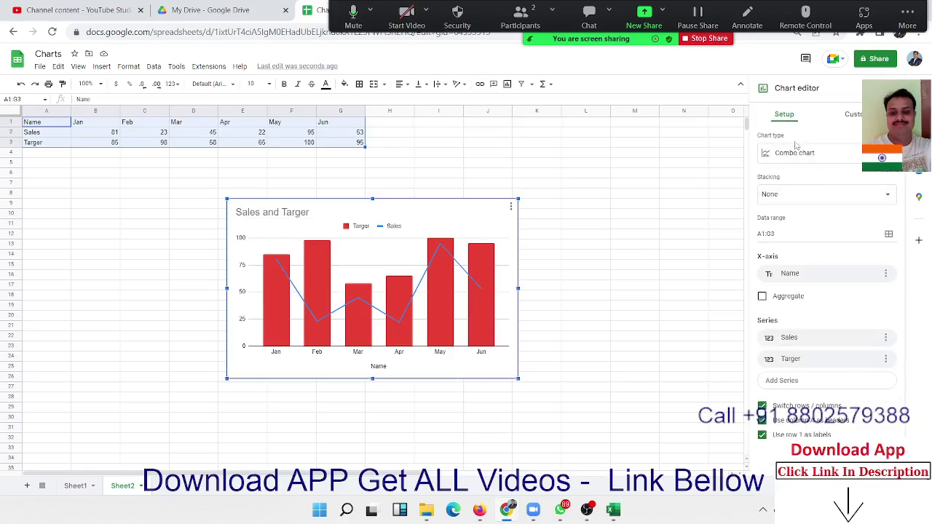
{"action": "left_click", "coordinate": [795, 156]}
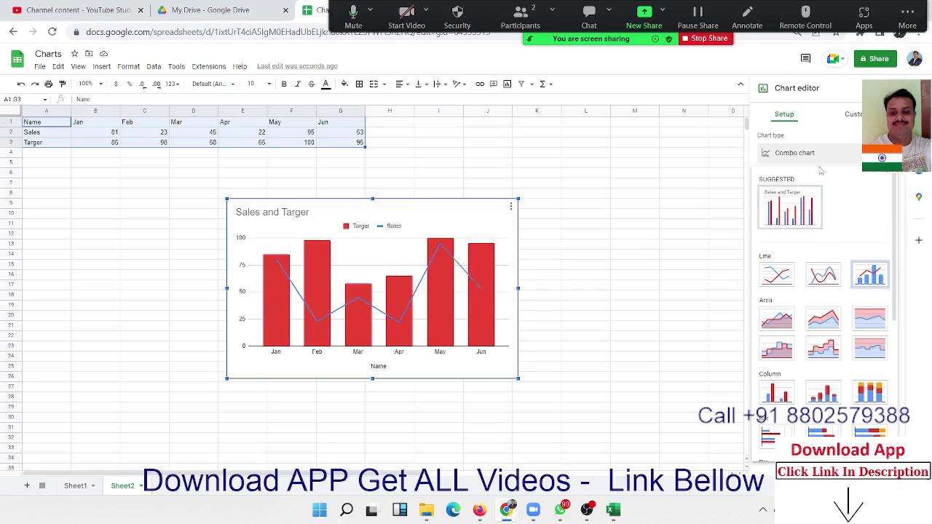
Under Customize > Series, draw the Sales series as a shaded area.
{"action": "left_click", "coordinate": [853, 115]}
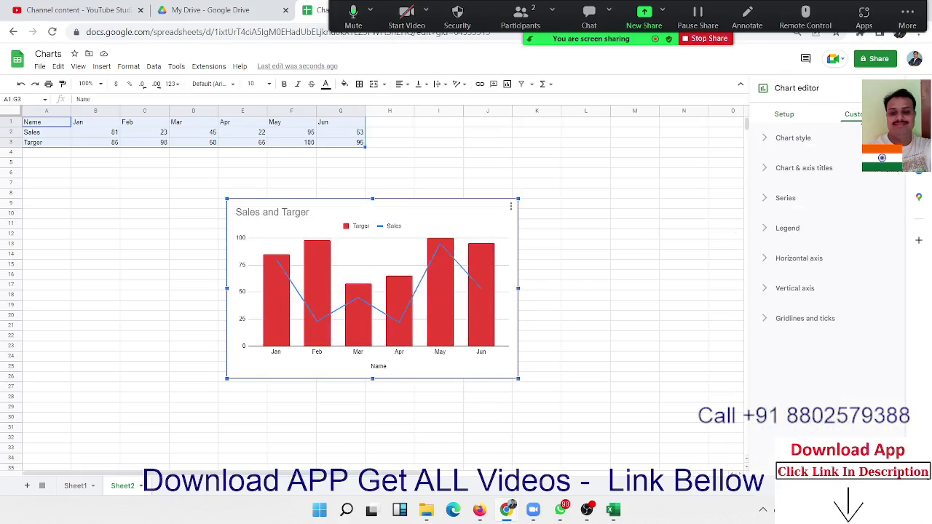
{"action": "left_click", "coordinate": [813, 206]}
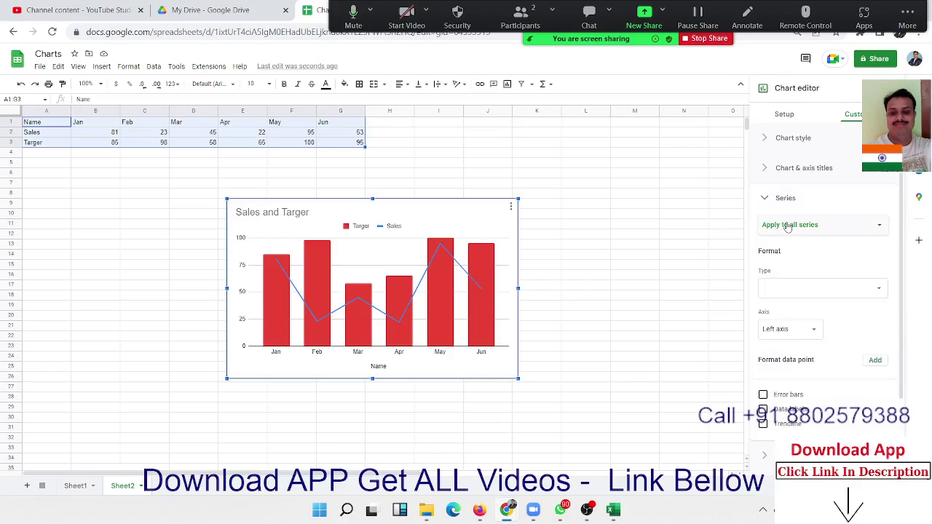
{"action": "left_click", "coordinate": [791, 225]}
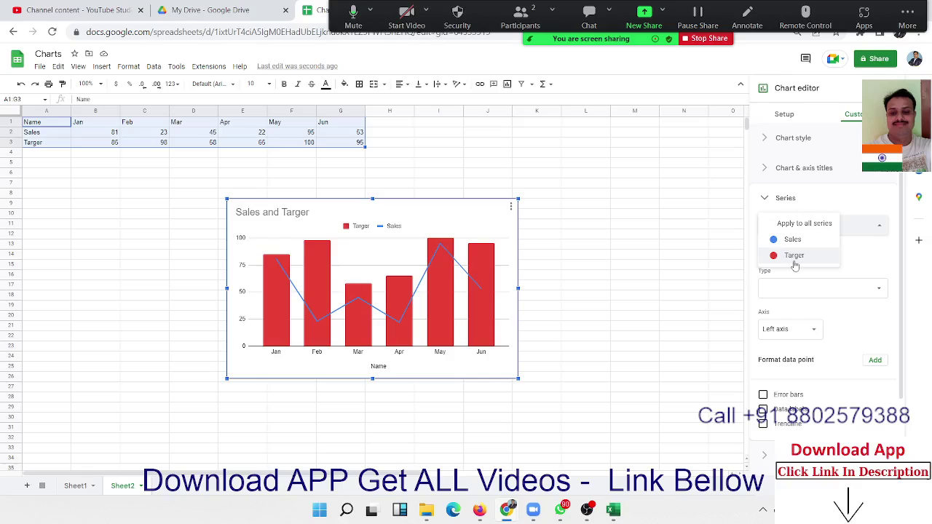
{"action": "left_click", "coordinate": [792, 241]}
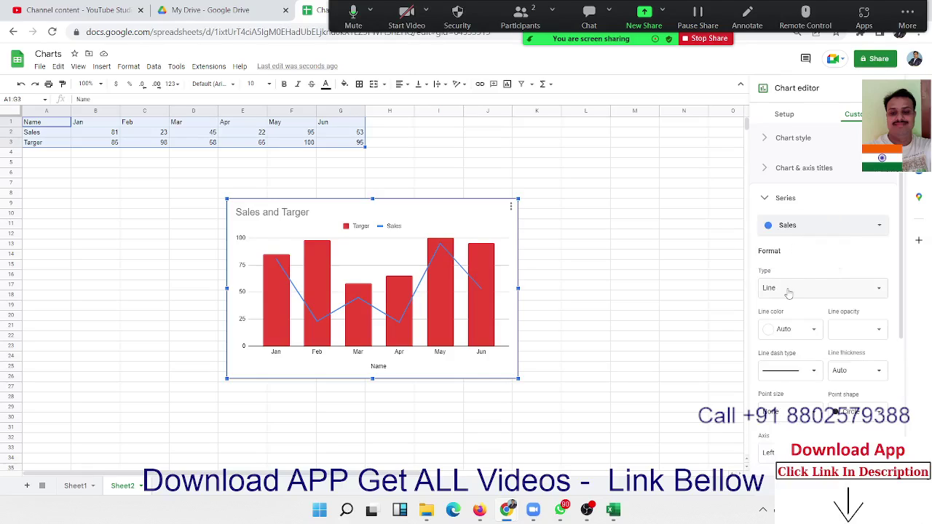
{"action": "left_click", "coordinate": [787, 289]}
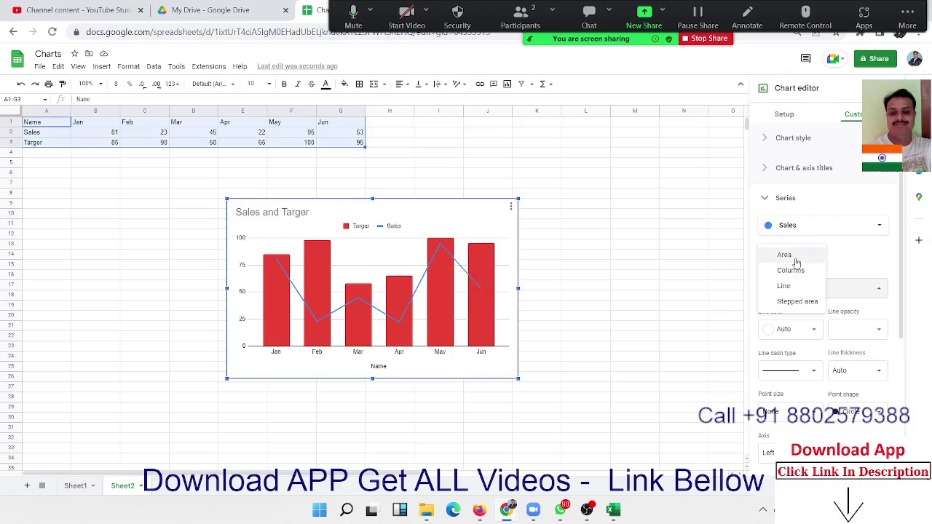
{"action": "left_click", "coordinate": [797, 262]}
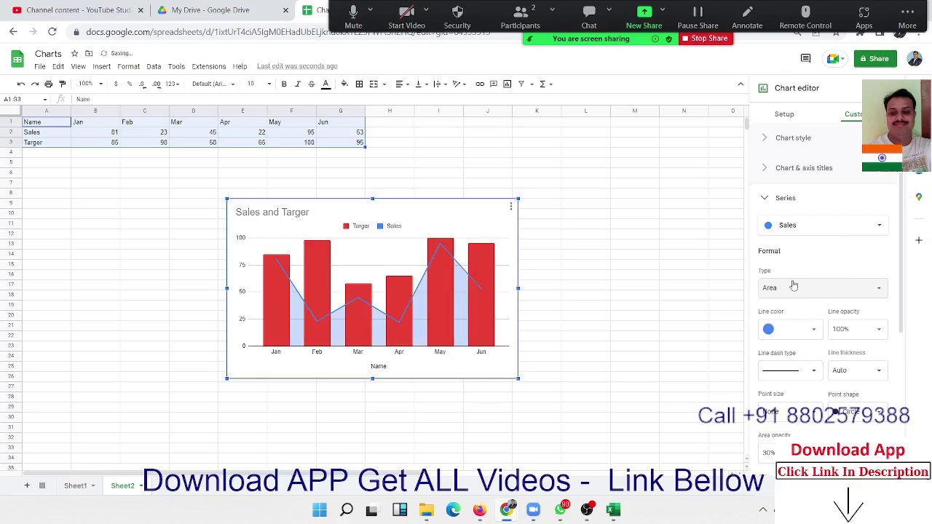
Change the Sales series to a stepped area and clear the chart title selection.
{"action": "left_click", "coordinate": [788, 289]}
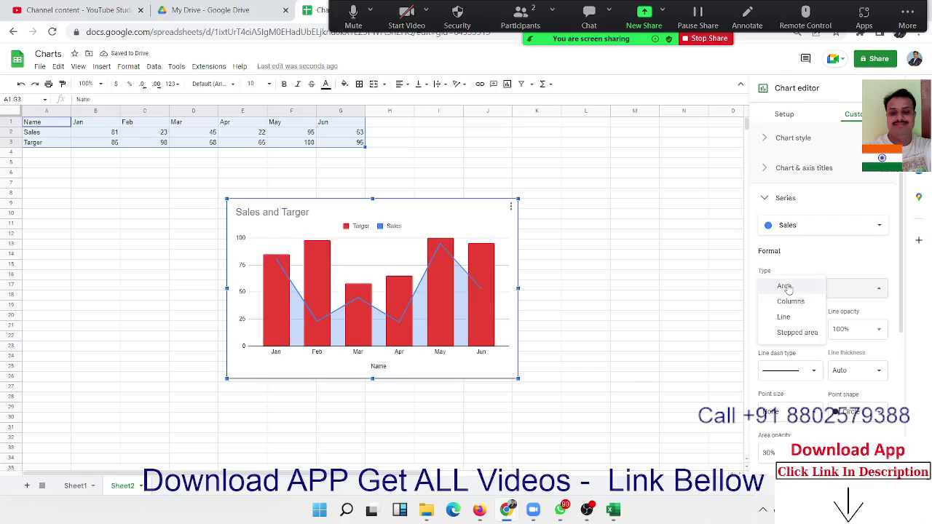
{"action": "left_click", "coordinate": [797, 333]}
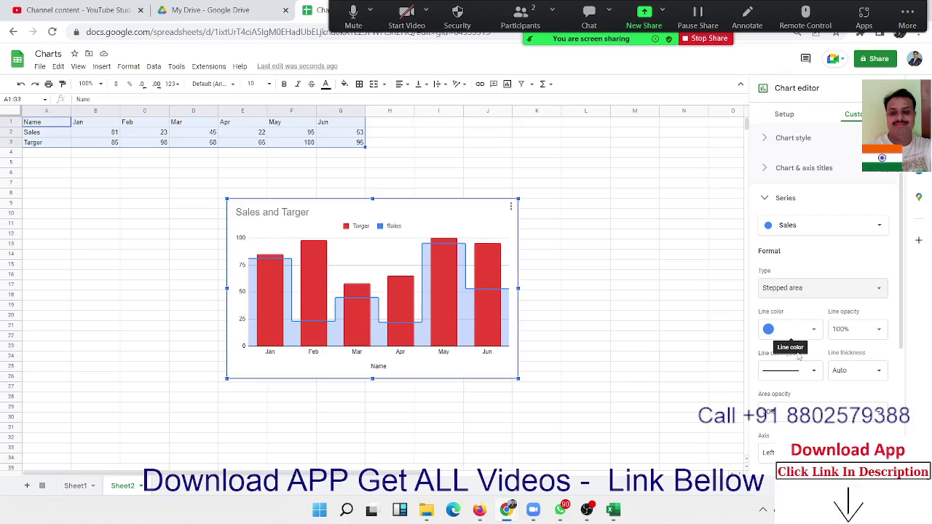
{"action": "left_click", "coordinate": [789, 291]}
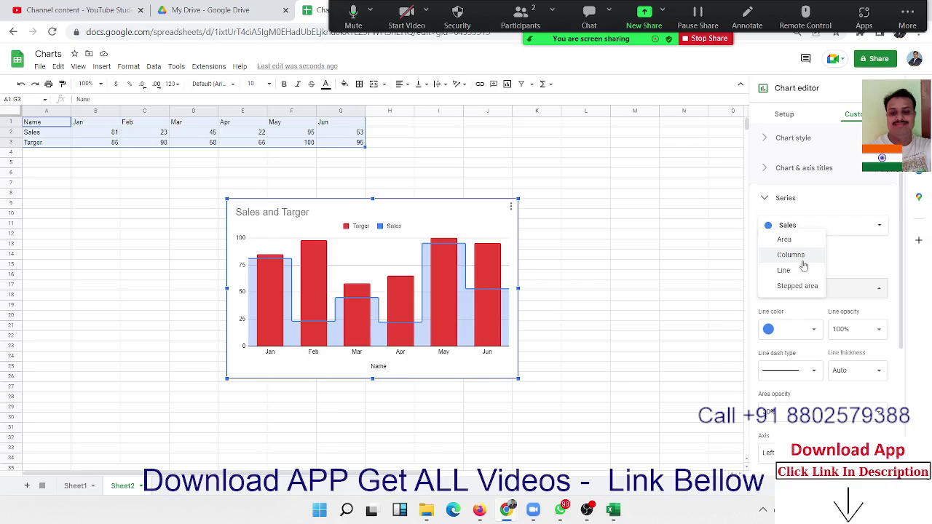
{"action": "left_click", "coordinate": [488, 218]}
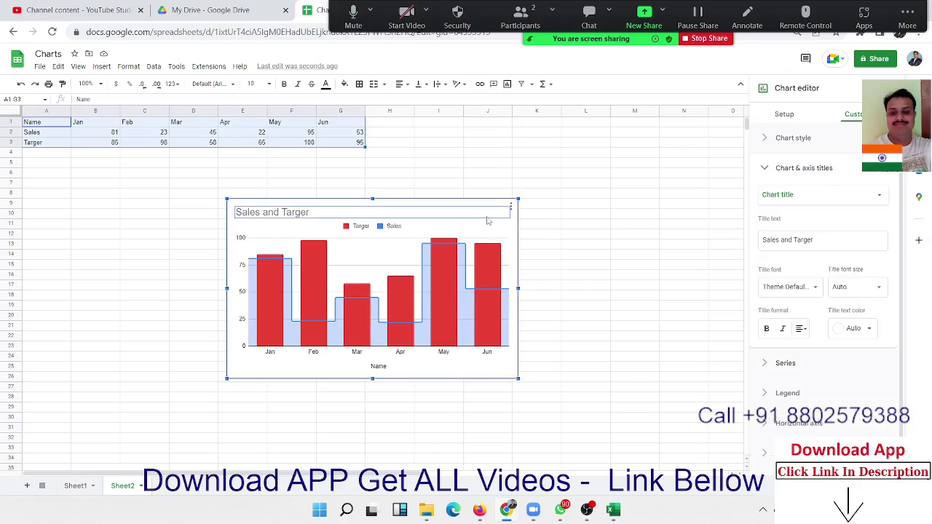
{"action": "left_click", "coordinate": [470, 229]}
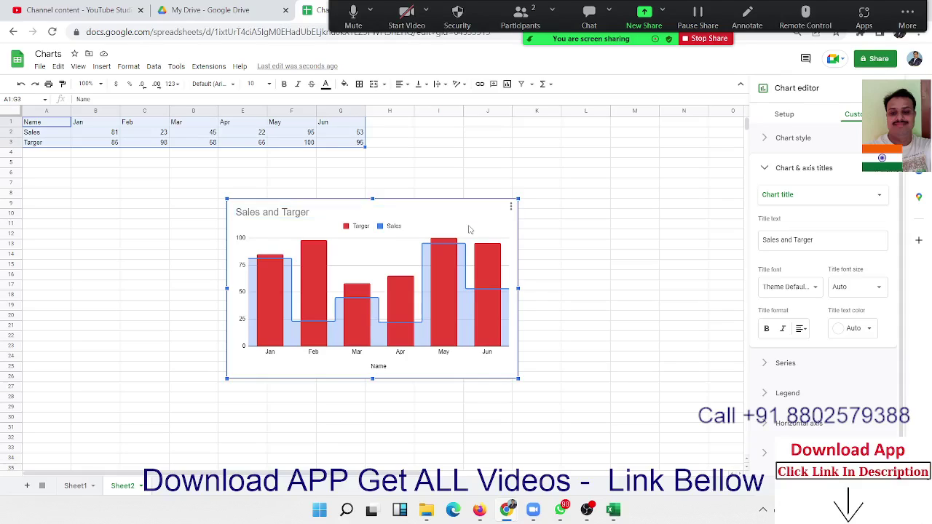
Delete the combo chart and enter 25 as January's Targer value in B3.
{"action": "key", "text": "Delete"}
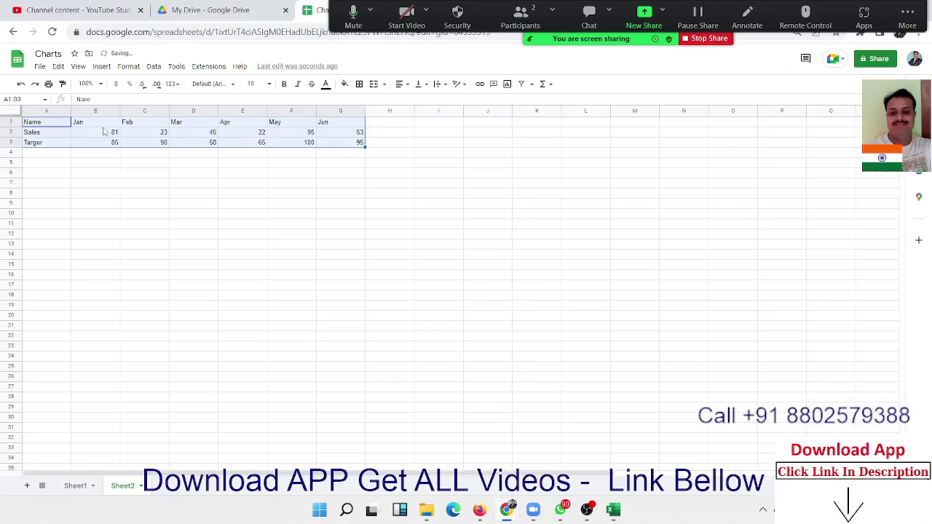
{"action": "left_click", "coordinate": [100, 123]}
{"action": "left_click", "coordinate": [92, 142]}
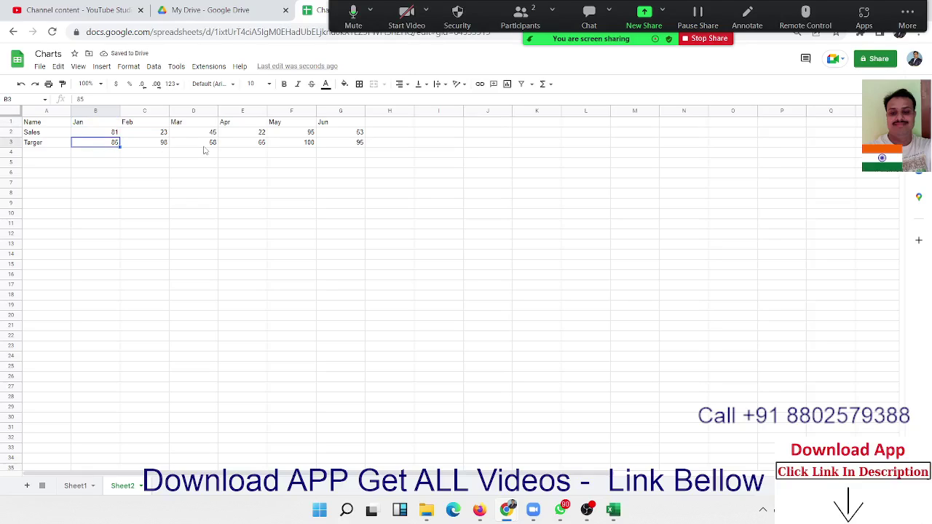
{"action": "type", "text": "25"}
{"action": "key", "text": "Return"}
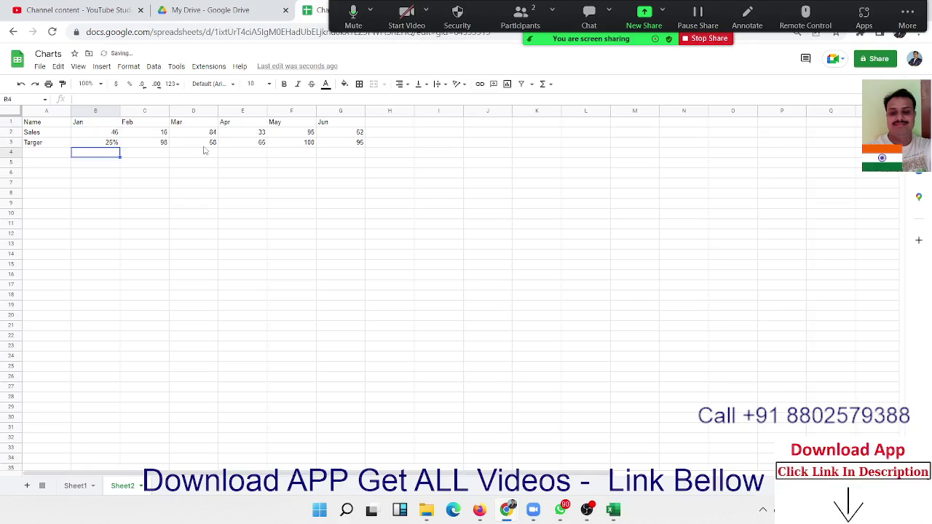
{"action": "key", "text": "Up"}
{"action": "key", "text": "Right"}
Enter Targer values 36%, 58%, 74%, 87% and 55% for February–June, then select A1:G3.
{"action": "type", "text": "3"}
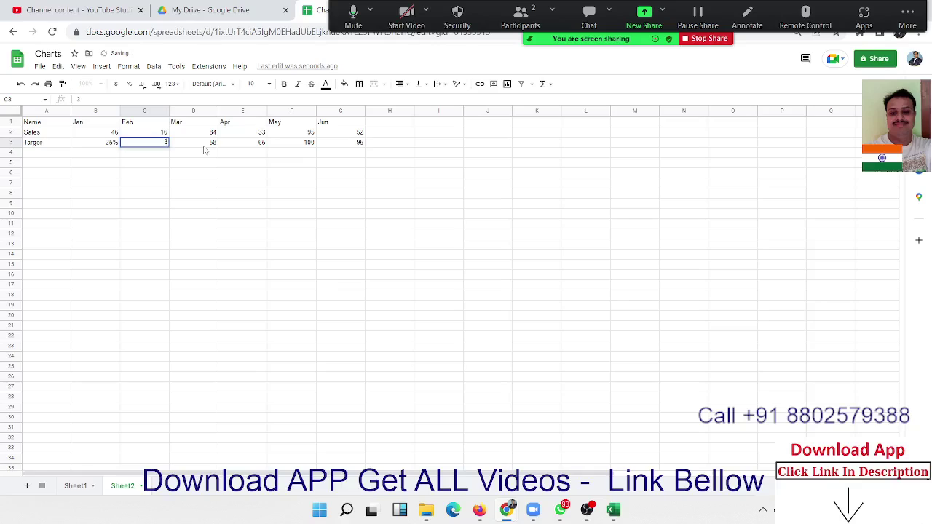
{"action": "type", "text": "6"}
{"action": "key", "text": "Right"}
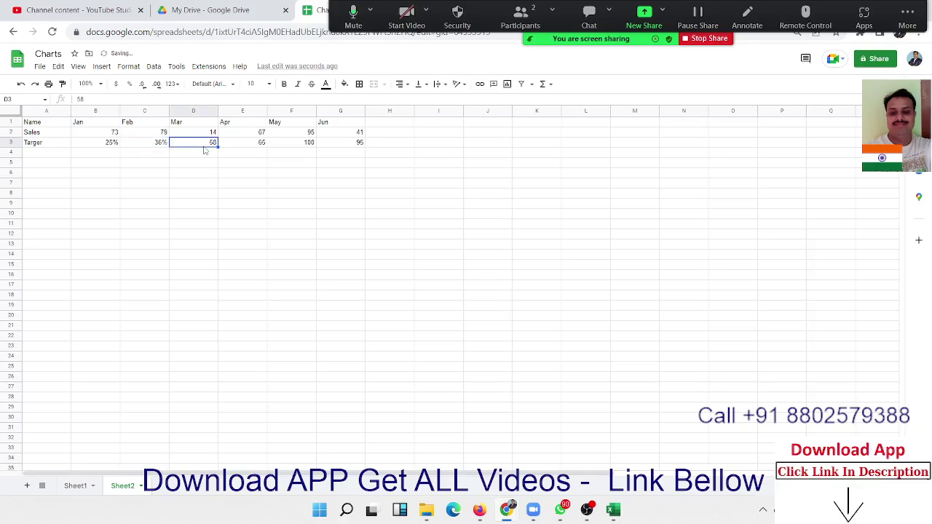
{"action": "type", "text": "58%"}
{"action": "type", "text": "7"}
{"action": "key", "text": "BackSpace"}
{"action": "key", "text": "Right"}
{"action": "type", "text": "74"}
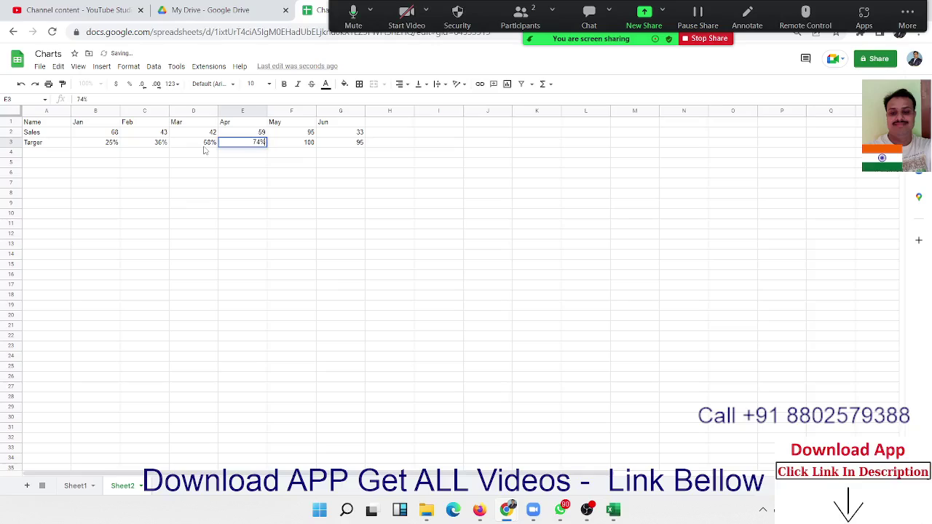
{"action": "key", "text": "Right"}
{"action": "type", "text": "87"}
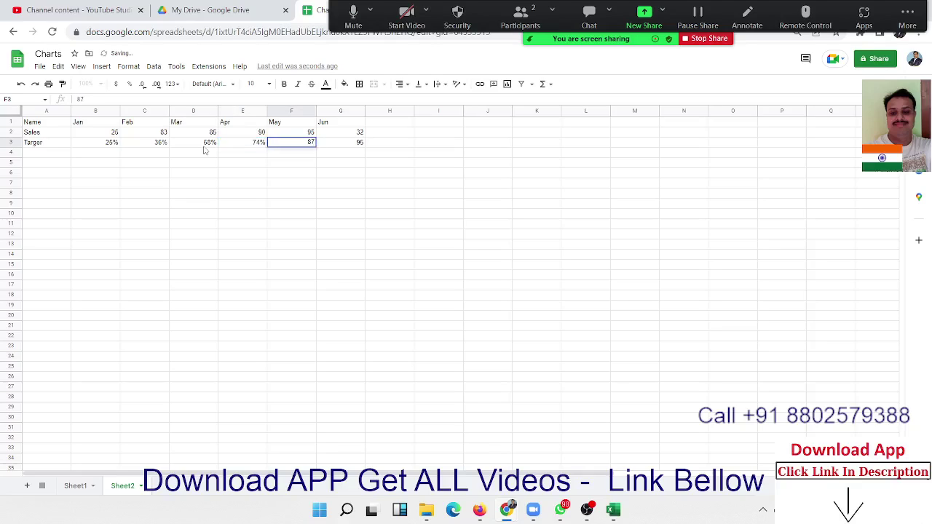
{"action": "key", "text": "Right"}
{"action": "type", "text": "55"}
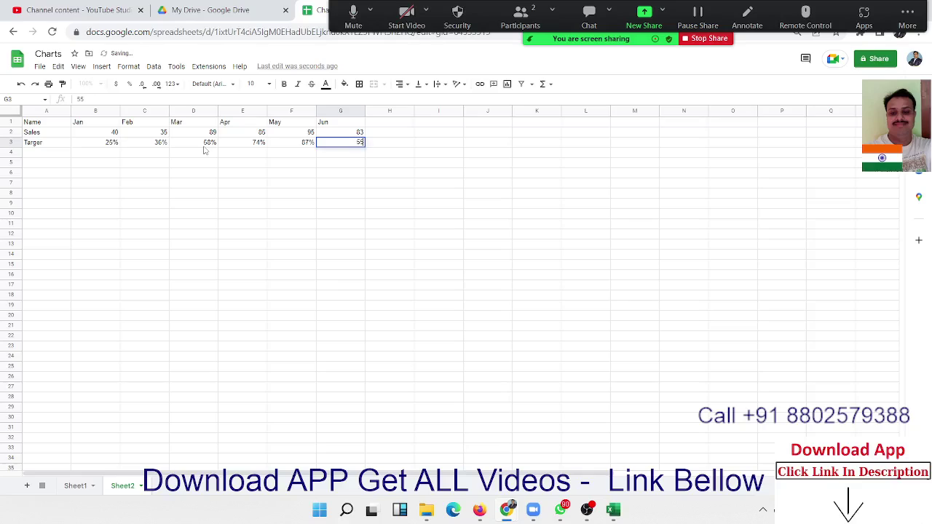
{"action": "left_click", "coordinate": [206, 150]}
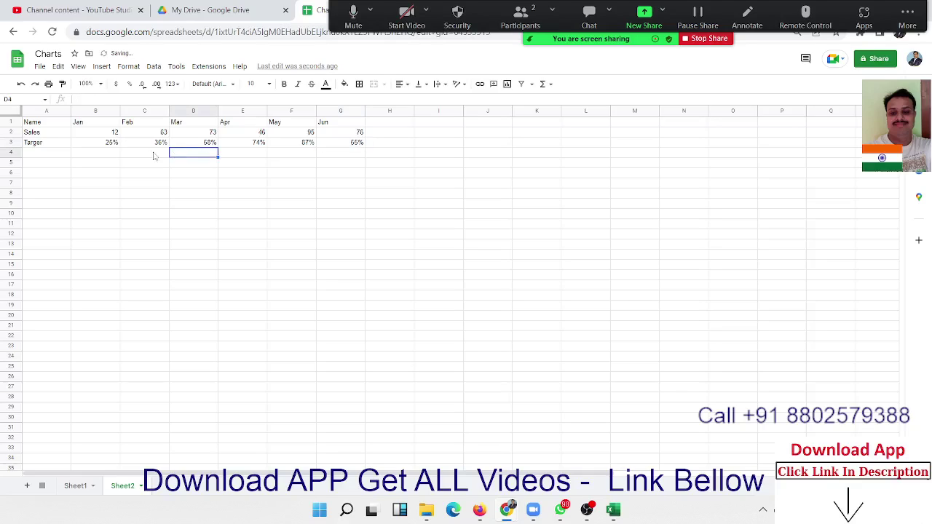
{"action": "left_click", "coordinate": [56, 125]}
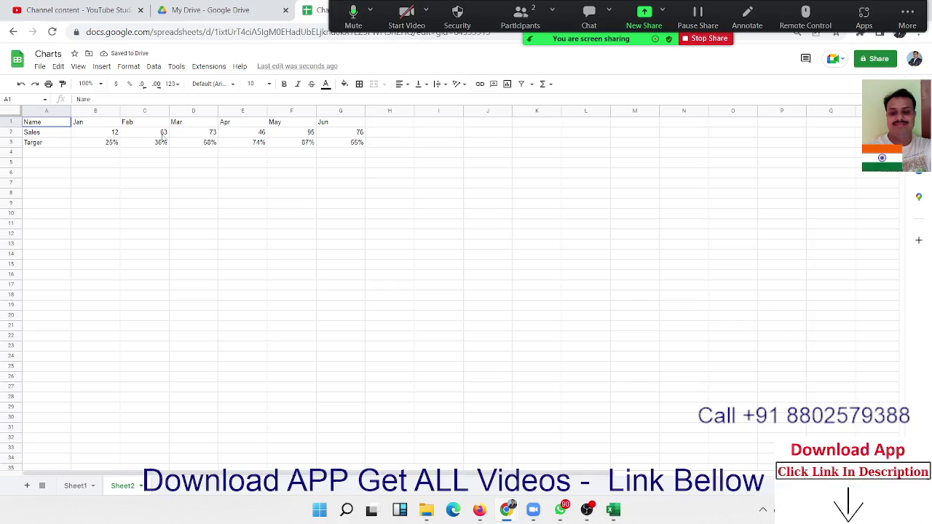
{"action": "left_click_drag", "start_coordinate": [56, 128], "coordinate": [349, 146]}
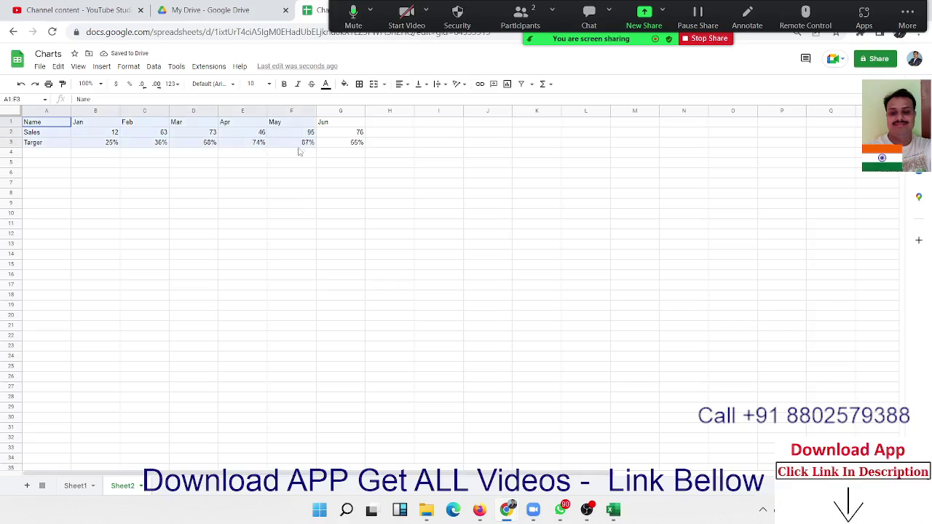
Insert a column chart from the Sales and Target data in A1:G3.
{"action": "left_click", "coordinate": [101, 67]}
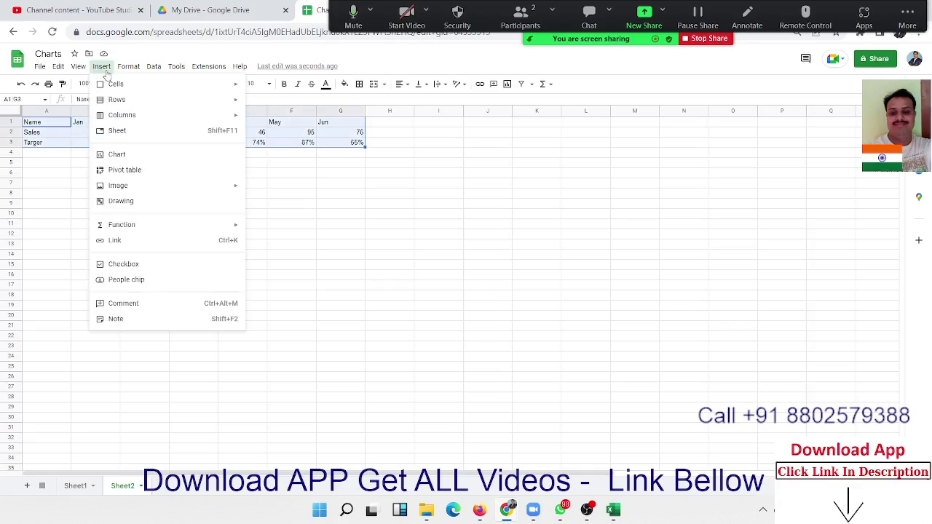
{"action": "left_click", "coordinate": [119, 155]}
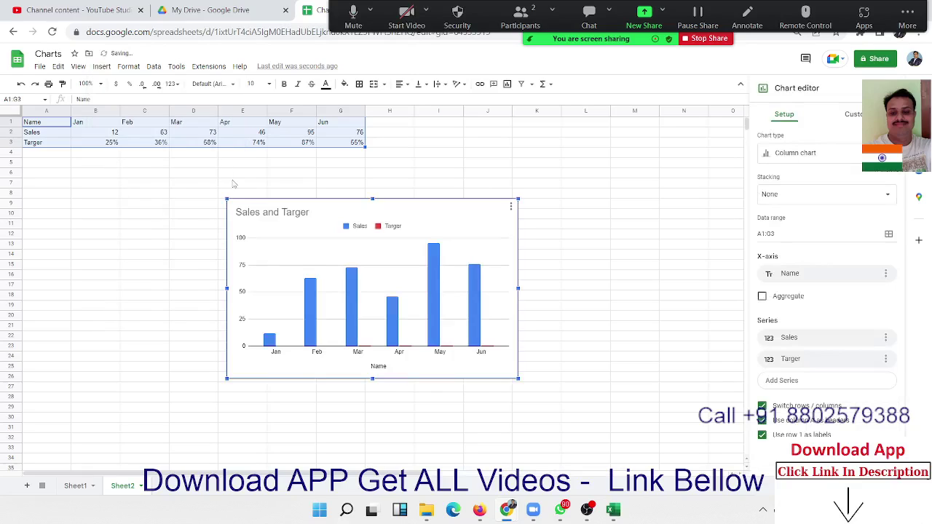
{"action": "double_click", "coordinate": [425, 217]}
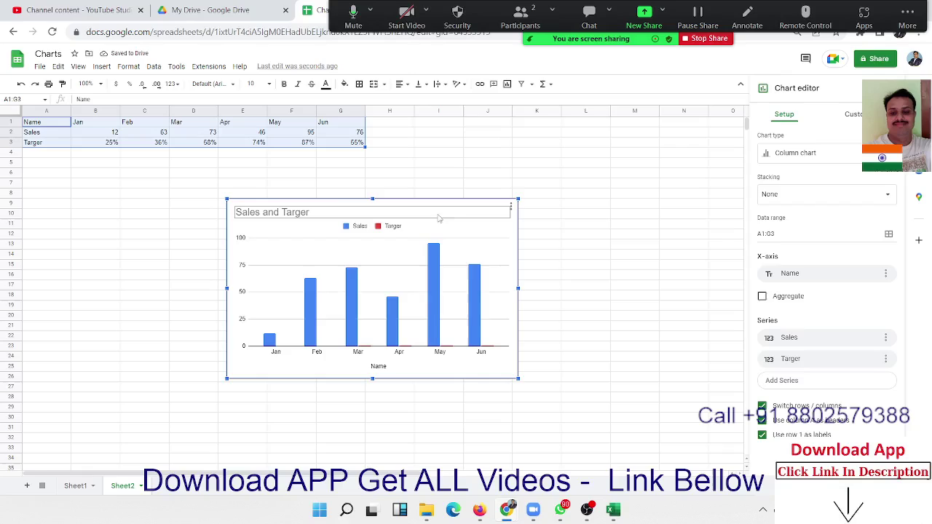
Correct the row label in A3 from 'Targer' to 'Target'.
{"action": "left_click", "coordinate": [60, 143]}
{"action": "double_click", "coordinate": [61, 143]}
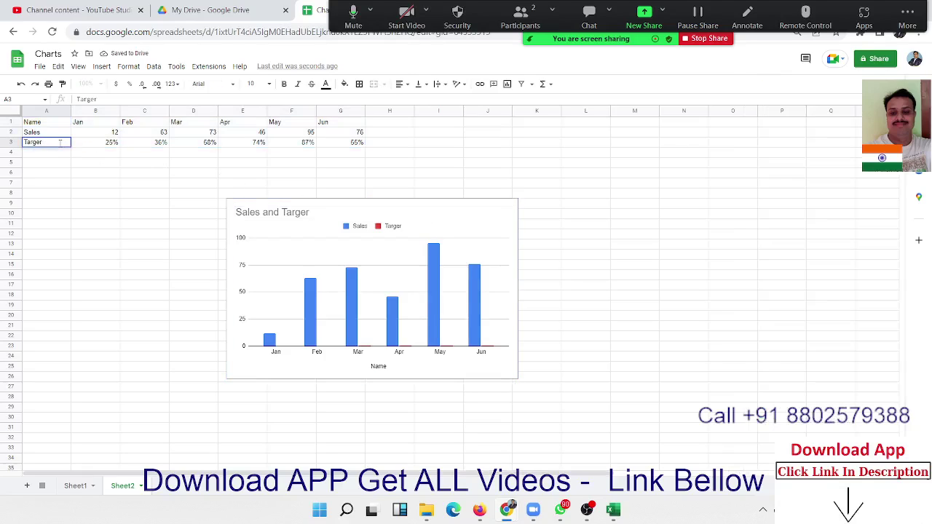
{"action": "type", "text": "t"}
{"action": "key", "text": "Return"}
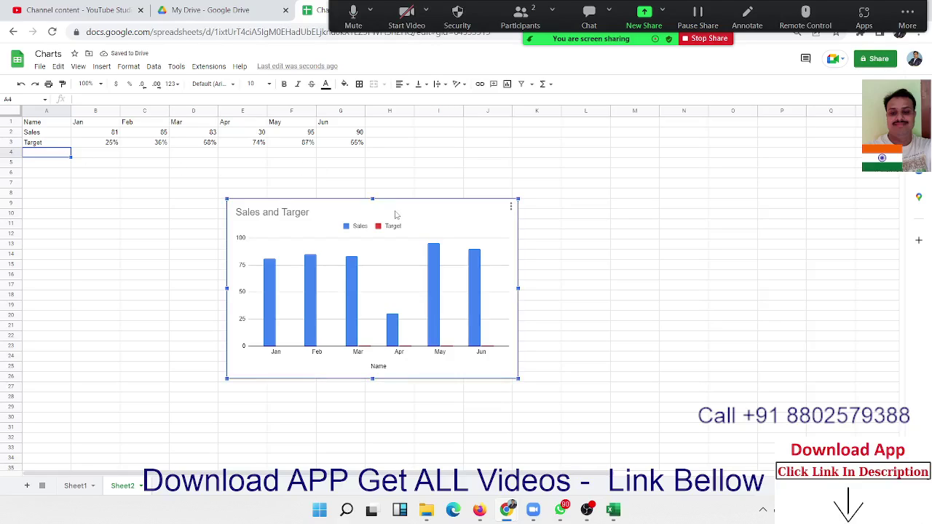
Move the chart left beneath the table and enlarge it.
{"action": "left_click_drag", "start_coordinate": [402, 220], "coordinate": [232, 211]}
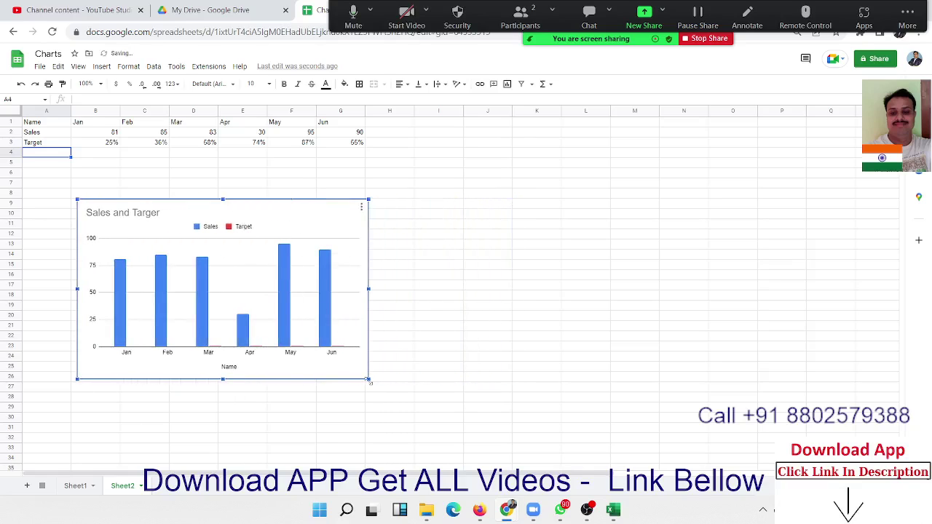
{"action": "left_click_drag", "start_coordinate": [369, 379], "coordinate": [423, 375]}
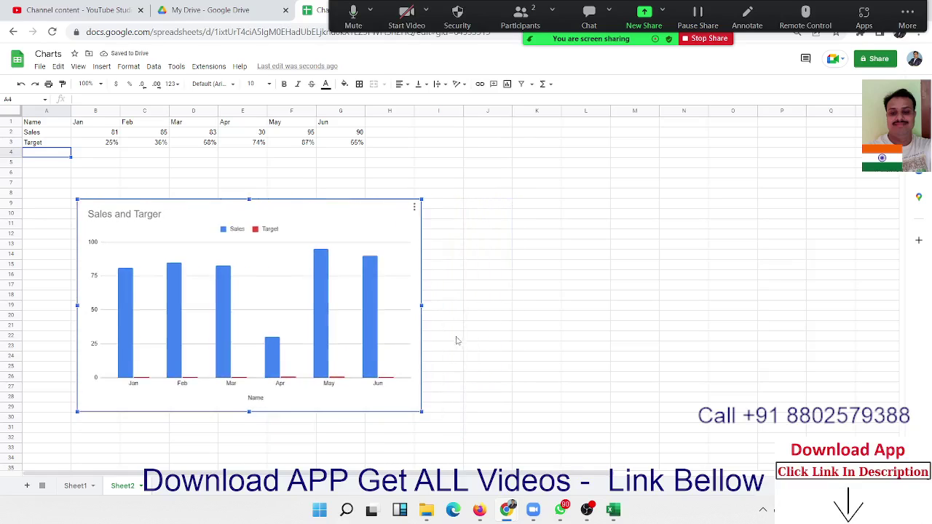
{"action": "mouse_move", "coordinate": [321, 317]}
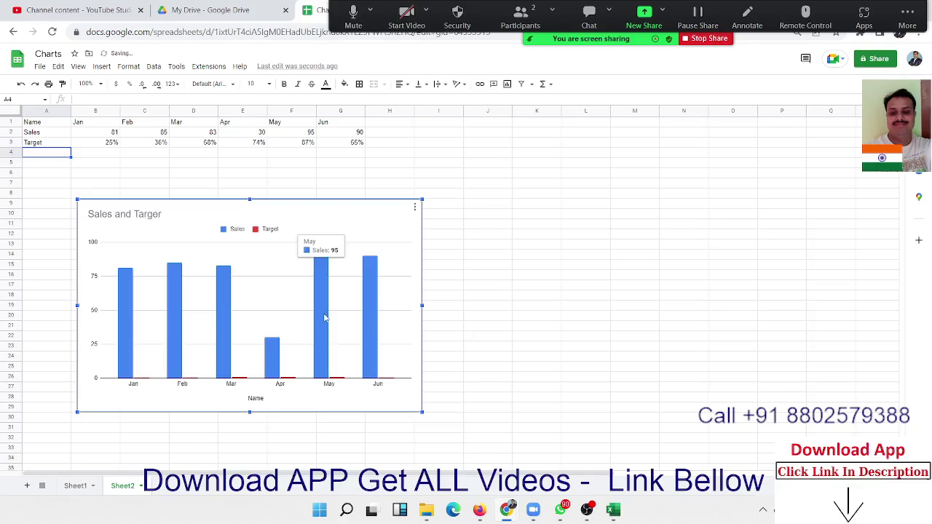
{"action": "left_click", "coordinate": [488, 225]}
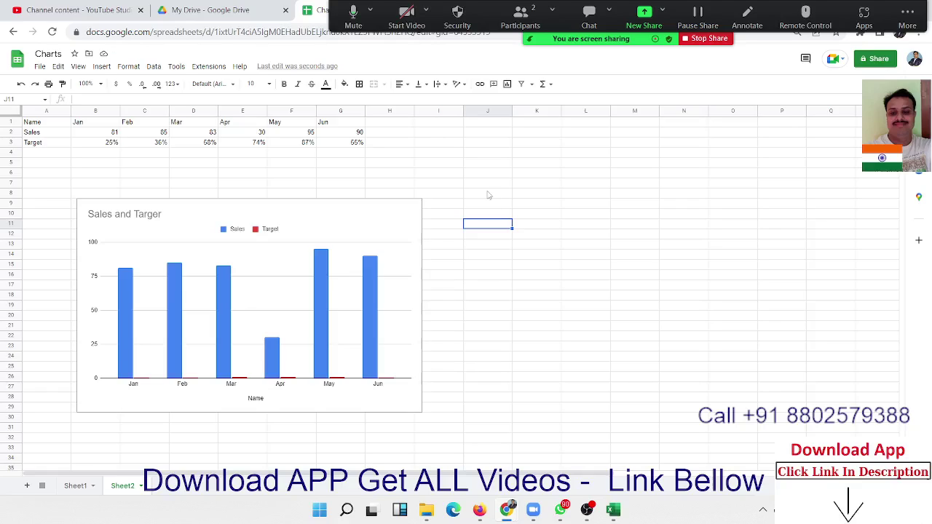
Enter 25% in K4 and format it as a plain number to show 0.25.
{"action": "left_click", "coordinate": [536, 157]}
{"action": "type", "text": "25"}
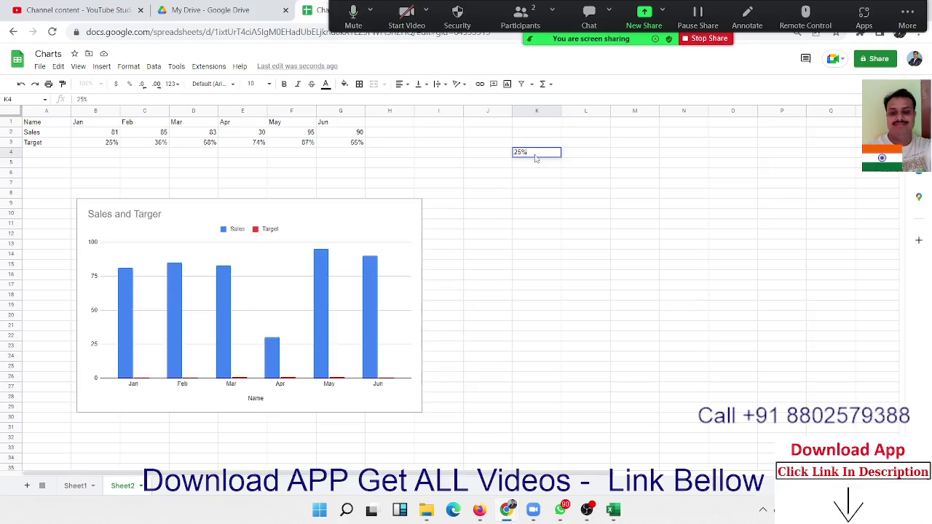
{"action": "key", "text": "Return"}
{"action": "left_click", "coordinate": [536, 155]}
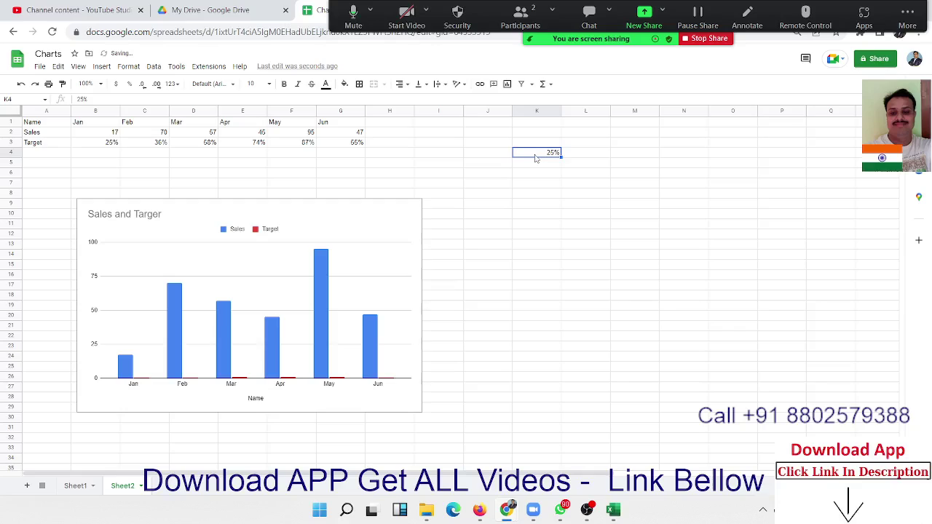
{"action": "left_click", "coordinate": [172, 84]}
{"action": "left_click", "coordinate": [192, 102]}
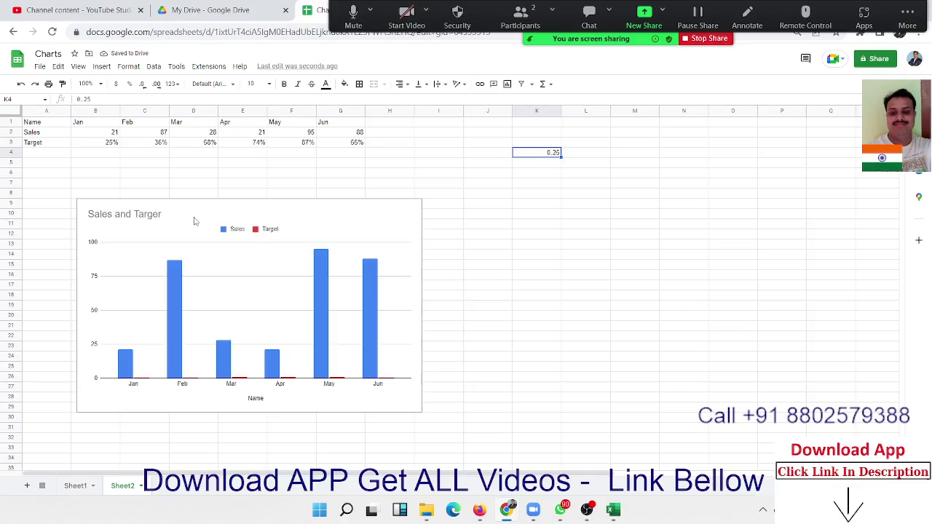
{"action": "left_click", "coordinate": [109, 145]}
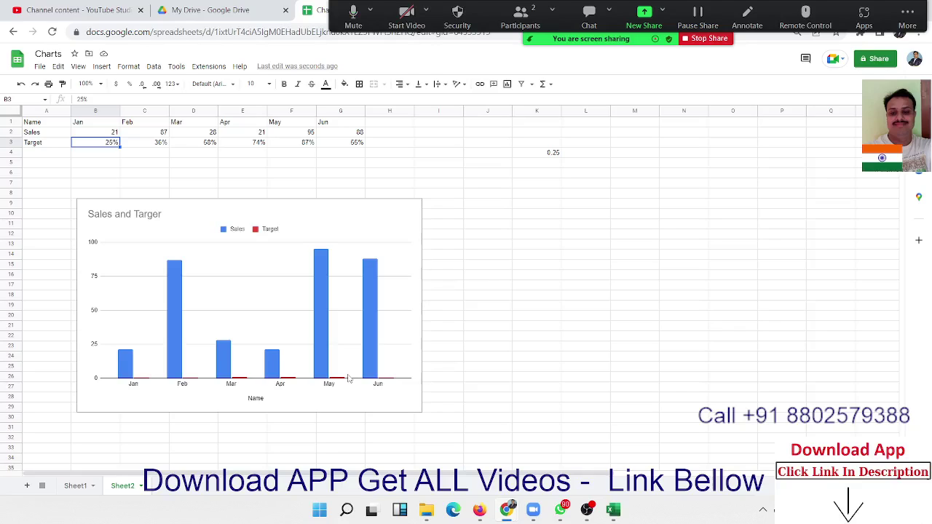
Open the chart editor and review the Target series in Setup.
{"action": "left_click", "coordinate": [387, 209]}
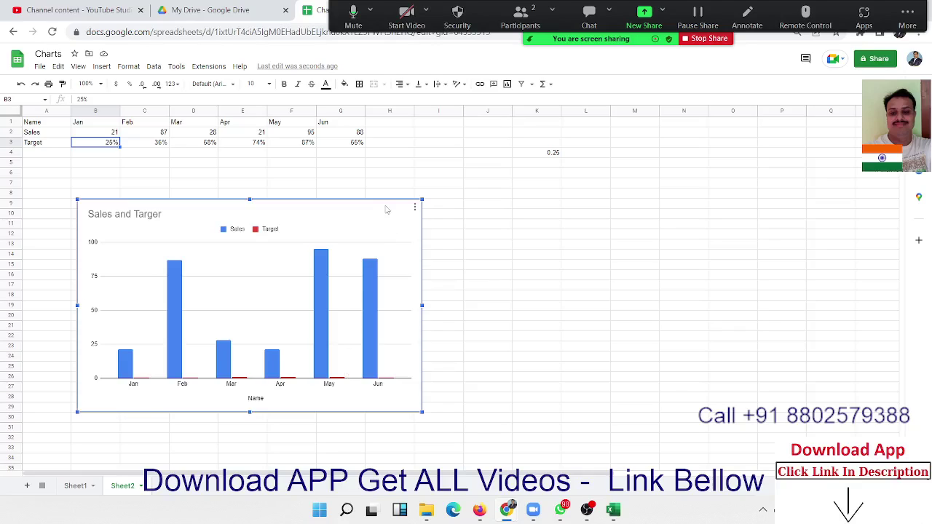
{"action": "double_click", "coordinate": [376, 220]}
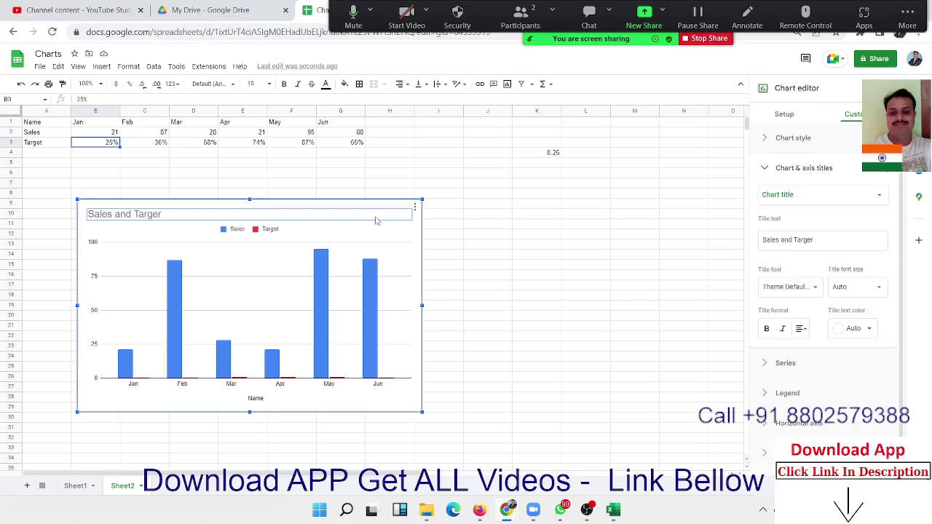
{"action": "left_click", "coordinate": [784, 117]}
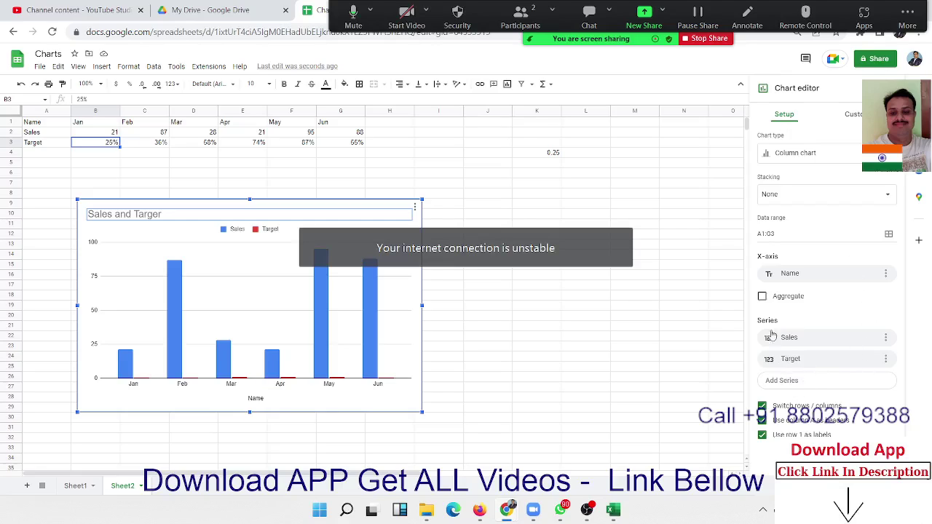
{"action": "left_click", "coordinate": [780, 360]}
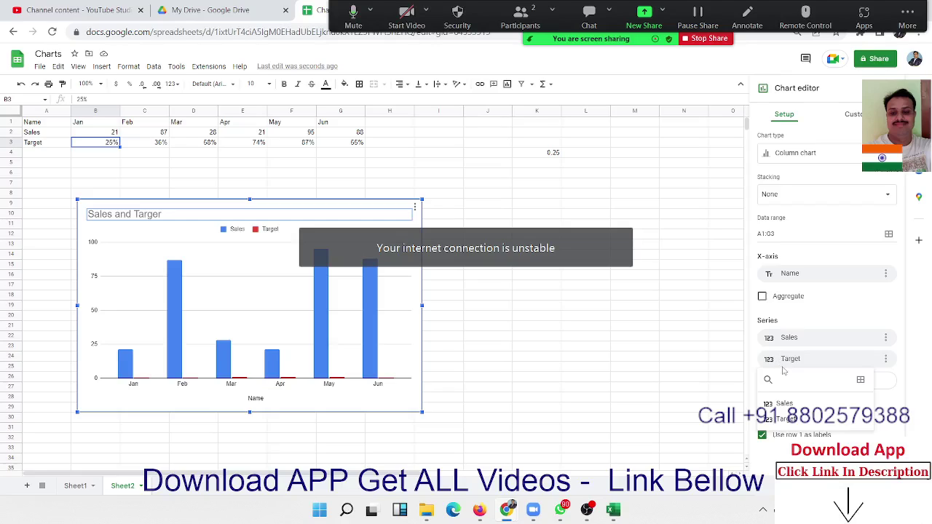
{"action": "left_click", "coordinate": [791, 421]}
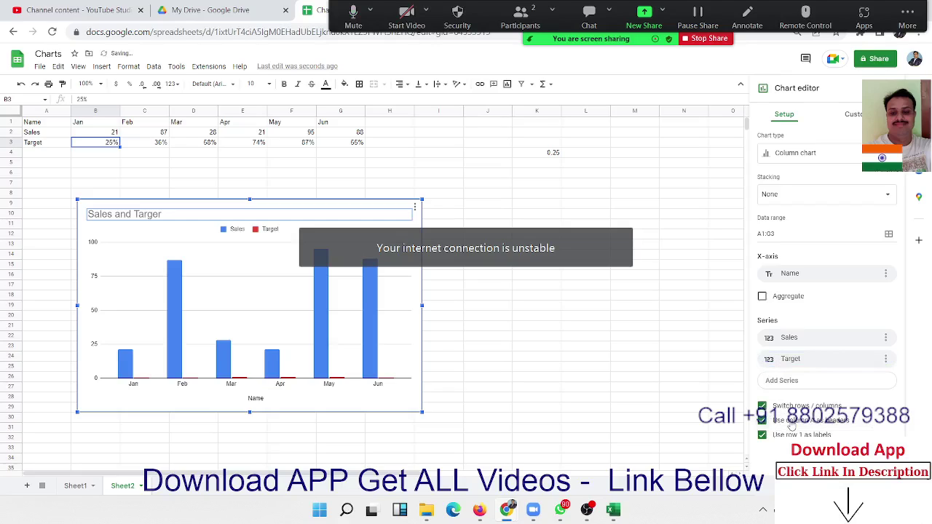
Toggle Aggregate on and back off, then collapse Chart & axis titles under Customize.
{"action": "left_click", "coordinate": [791, 363]}
{"action": "left_click", "coordinate": [791, 363]}
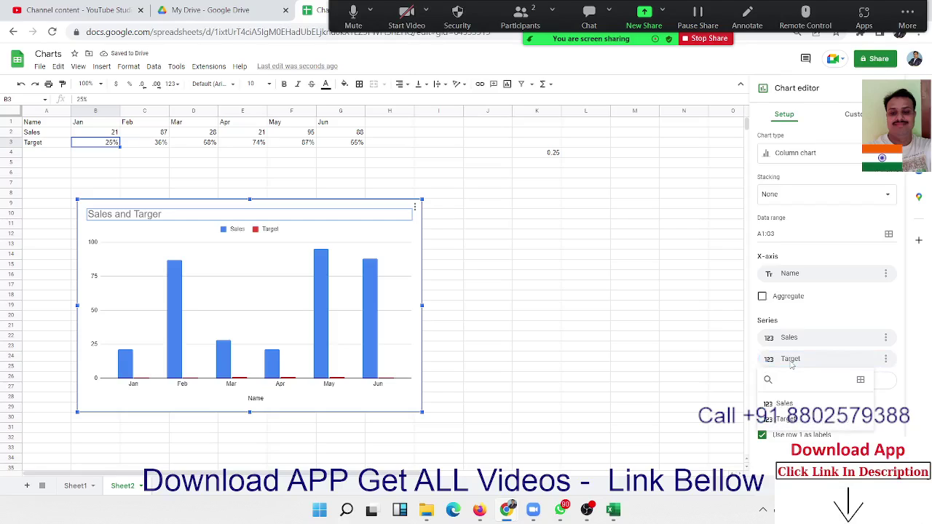
{"action": "left_click", "coordinate": [791, 363]}
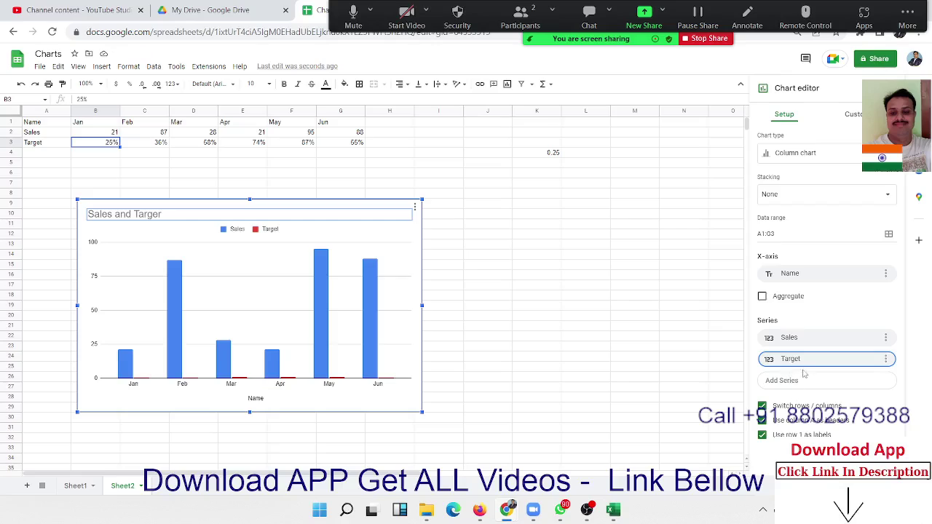
{"action": "left_click", "coordinate": [774, 300]}
{"action": "left_click", "coordinate": [774, 301]}
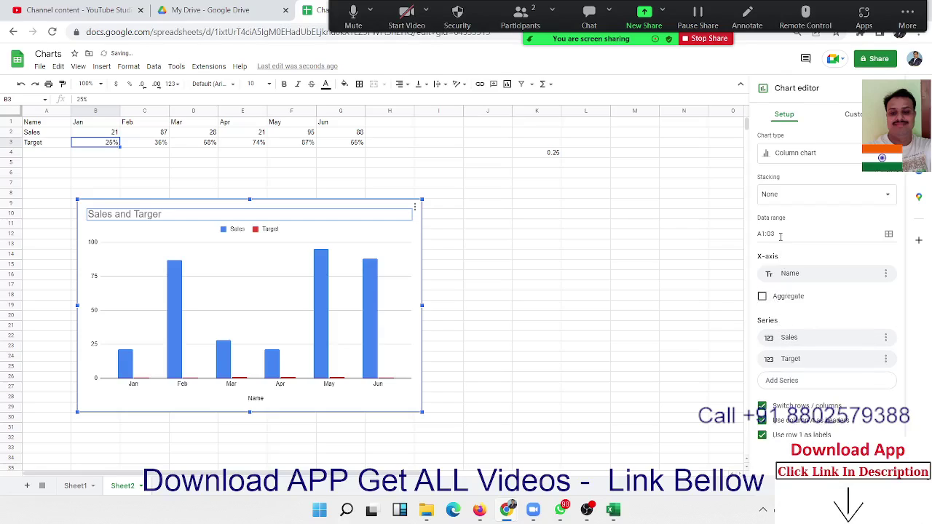
{"action": "left_click", "coordinate": [853, 117]}
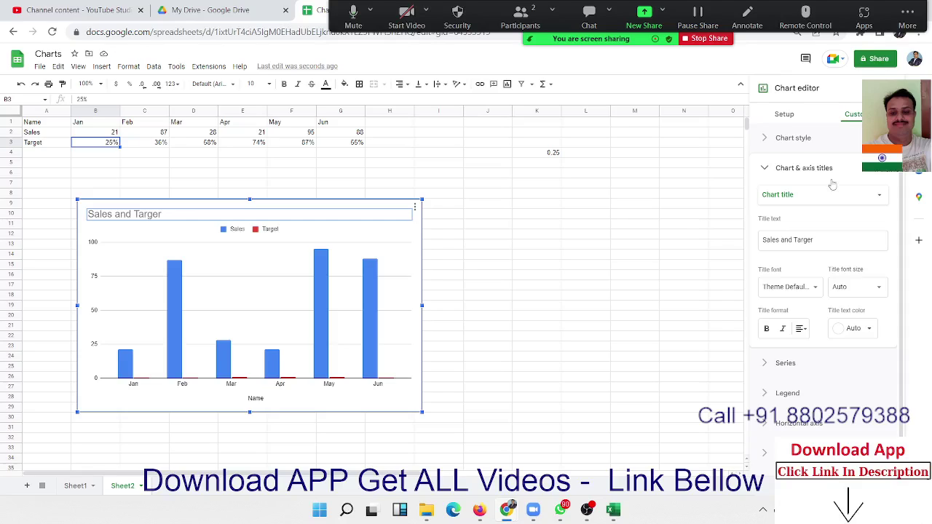
{"action": "left_click", "coordinate": [770, 169]}
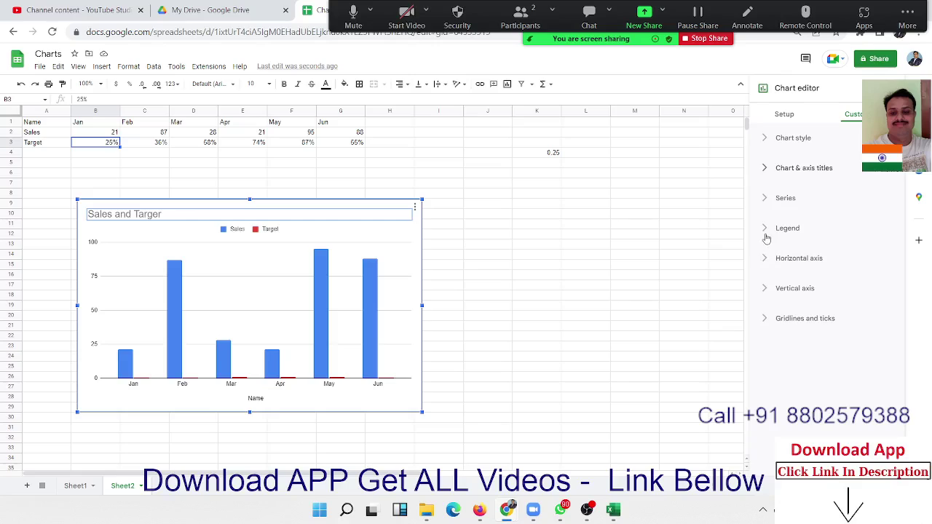
In Customize's Series section, choose the Target series for formatting.
{"action": "left_click", "coordinate": [766, 231]}
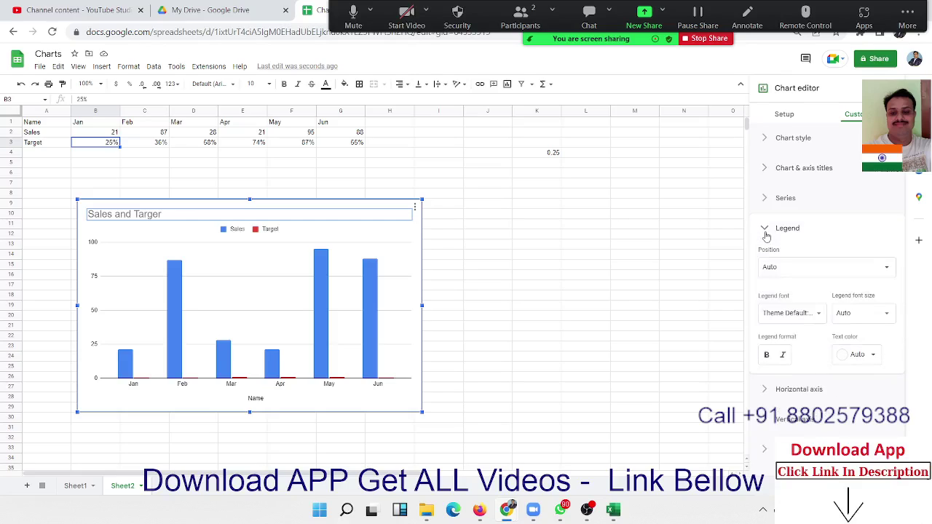
{"action": "left_click", "coordinate": [766, 231]}
{"action": "left_click", "coordinate": [767, 202]}
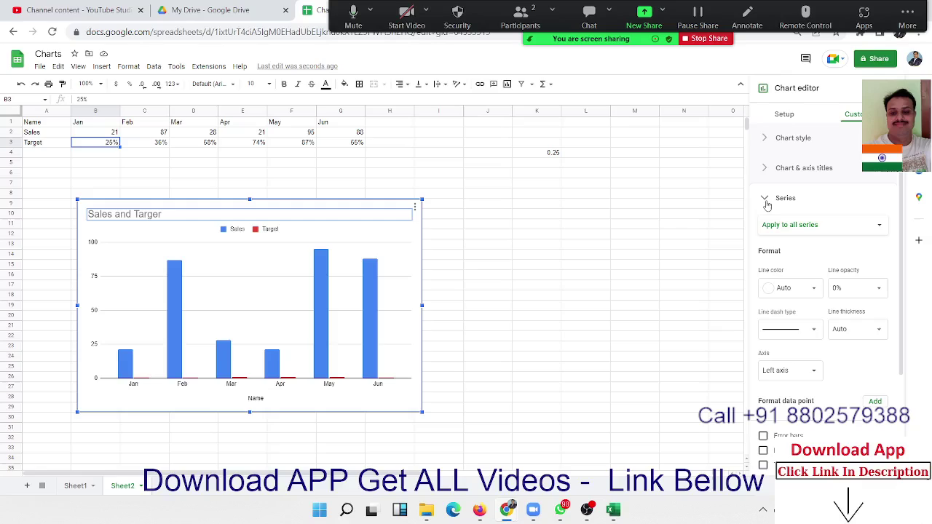
{"action": "left_click", "coordinate": [778, 225]}
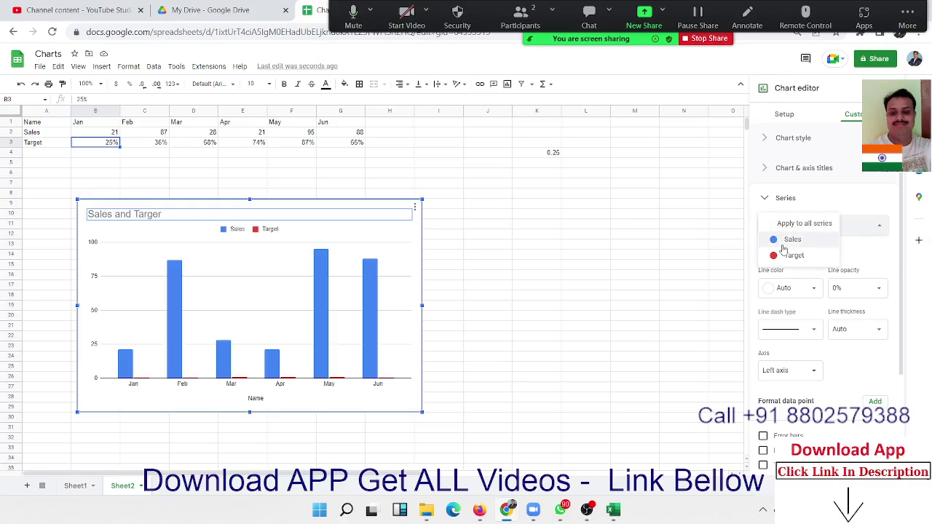
{"action": "left_click", "coordinate": [783, 255]}
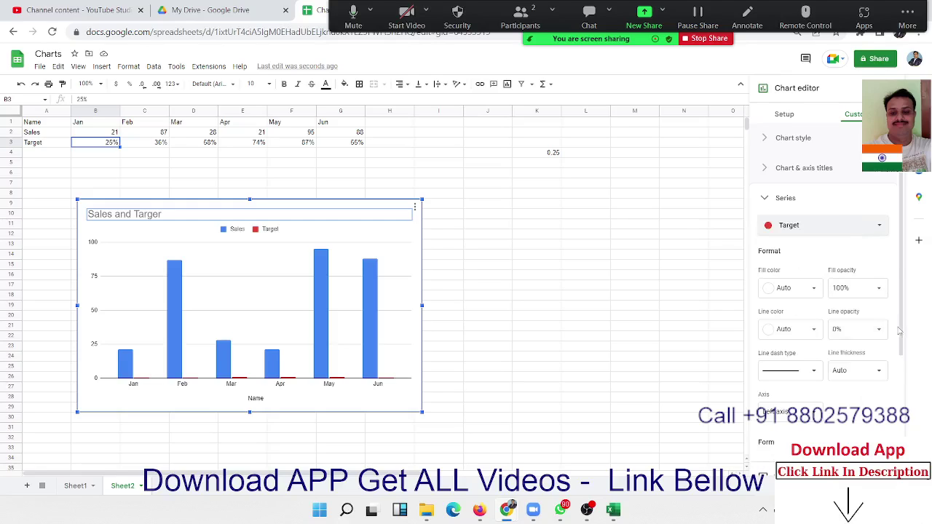
Plot the Target series on the right axis, scaled 0%–100%.
{"action": "left_click_drag", "start_coordinate": [901, 335], "coordinate": [892, 376]}
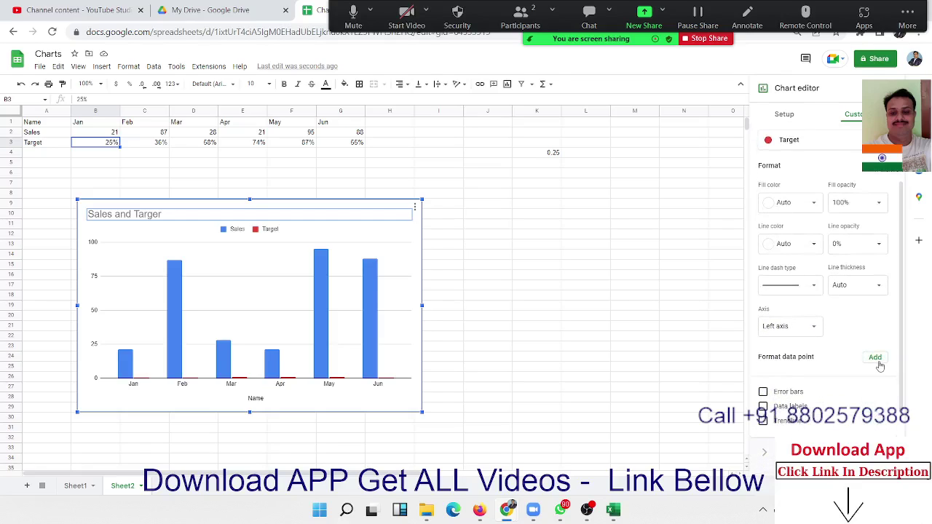
{"action": "left_click", "coordinate": [875, 358]}
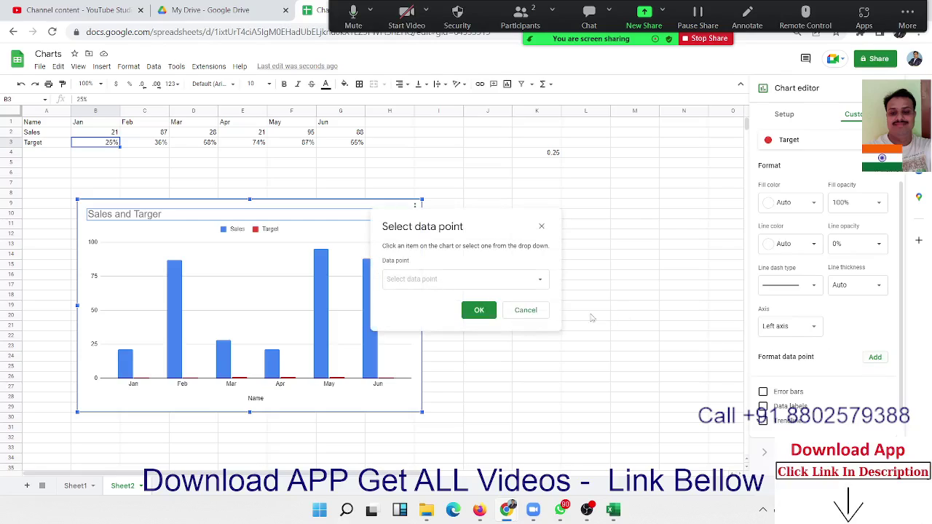
{"action": "left_click", "coordinate": [538, 314]}
{"action": "left_click", "coordinate": [763, 328]}
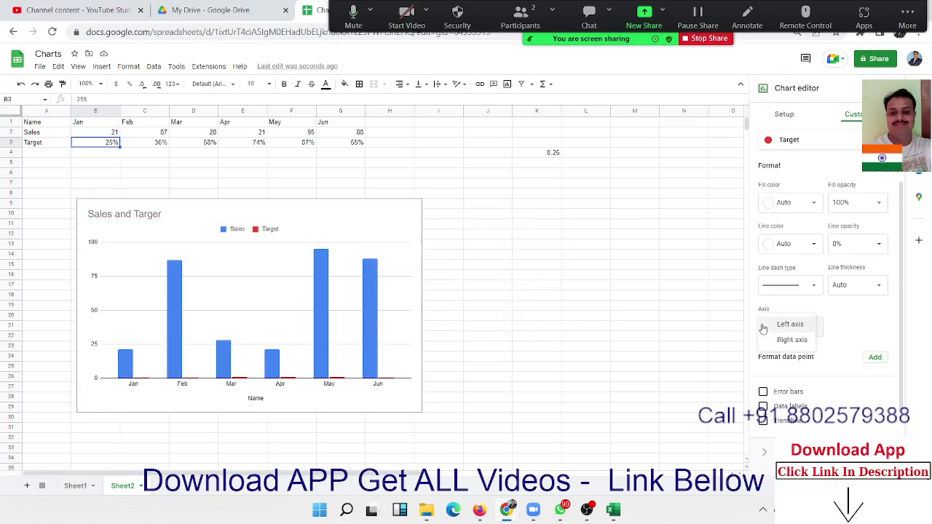
{"action": "left_click", "coordinate": [779, 339]}
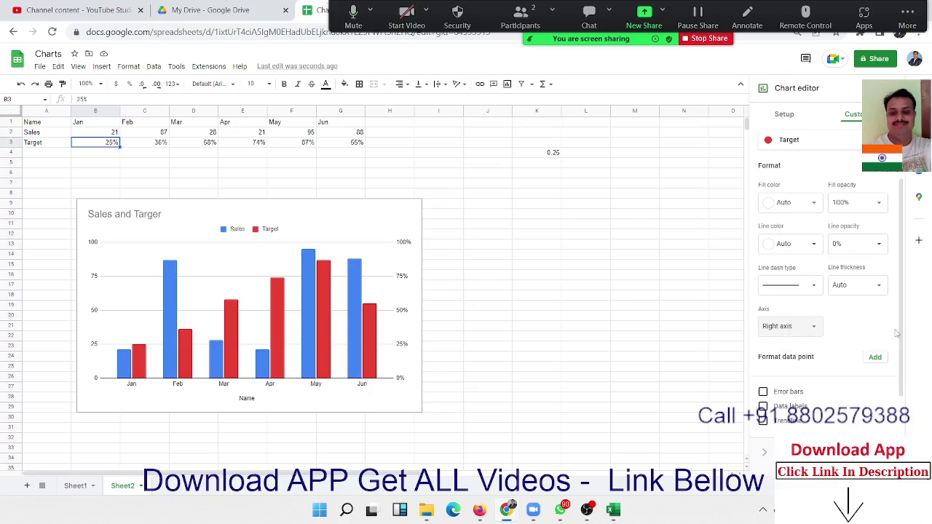
{"action": "scroll", "coordinate": [904, 325], "scroll_direction": "up", "scroll_amount": 1}
{"action": "scroll", "coordinate": [903, 324], "scroll_direction": "up", "scroll_amount": 1}
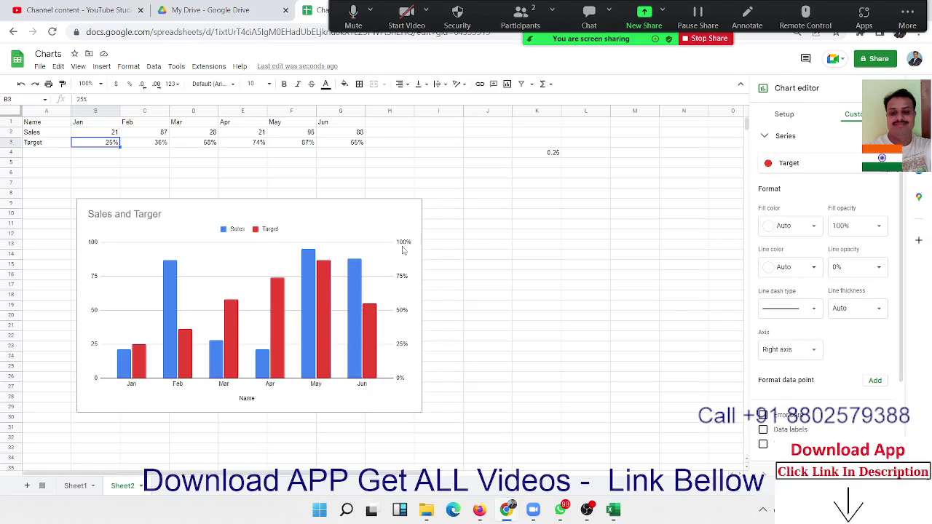
{"action": "left_click", "coordinate": [372, 311]}
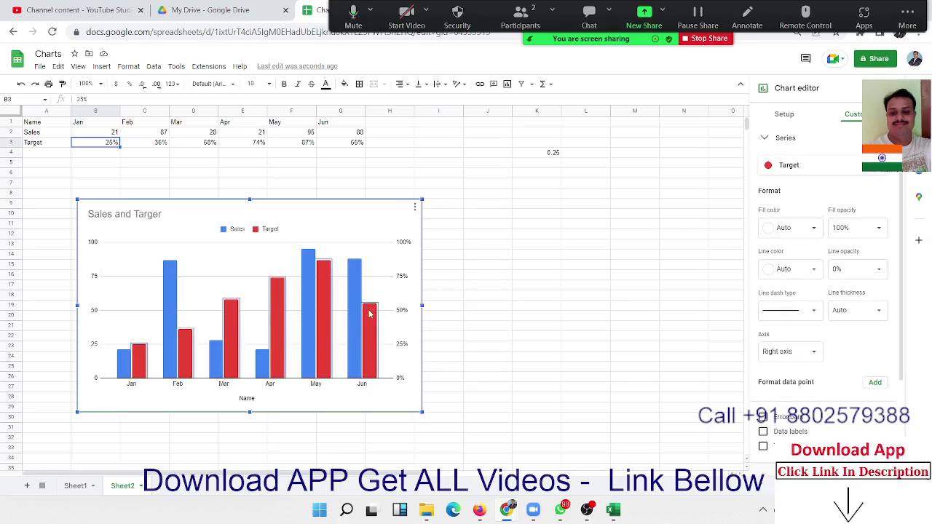
{"action": "left_click", "coordinate": [405, 337]}
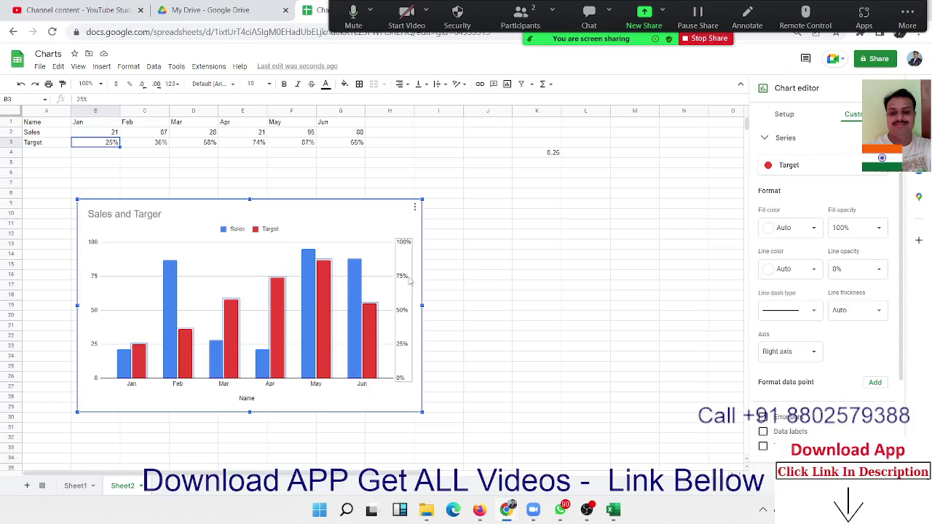
{"action": "left_click", "coordinate": [353, 280]}
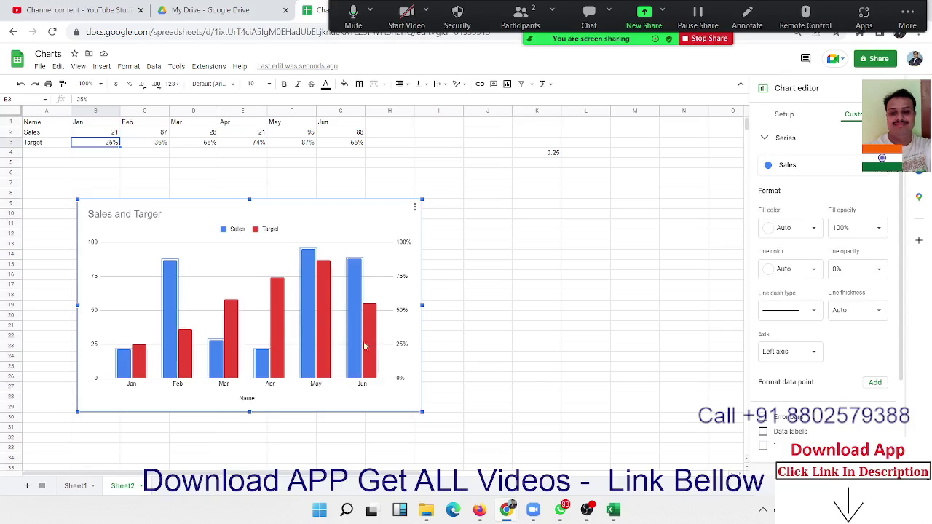
{"action": "left_click", "coordinate": [799, 356]}
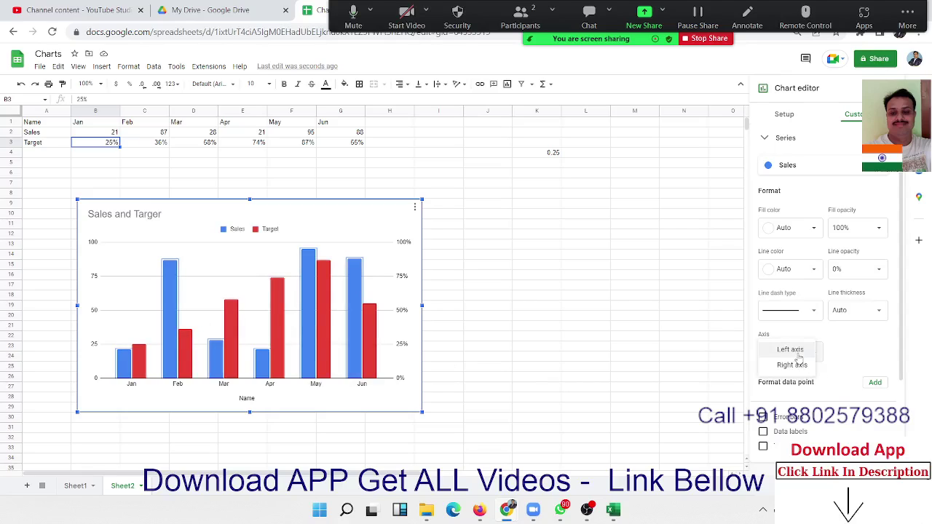
{"action": "left_click", "coordinate": [799, 365]}
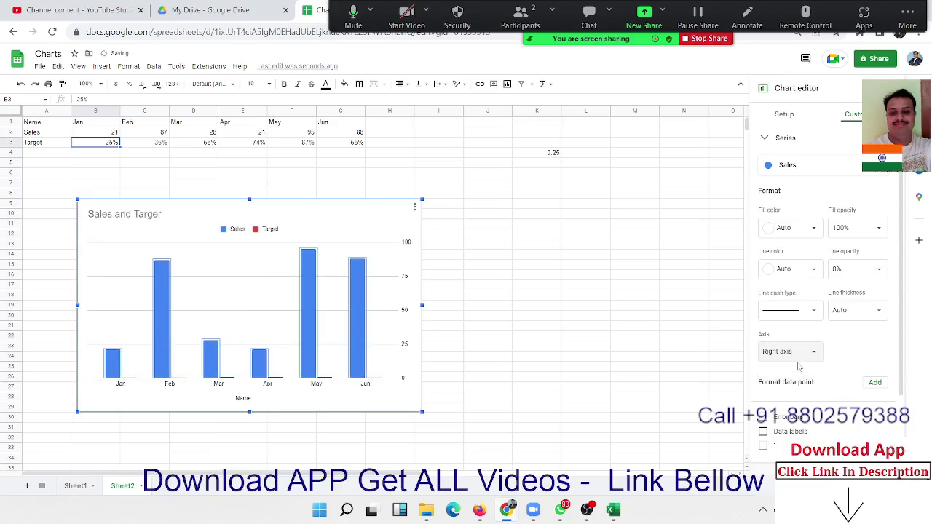
{"action": "left_click", "coordinate": [790, 355]}
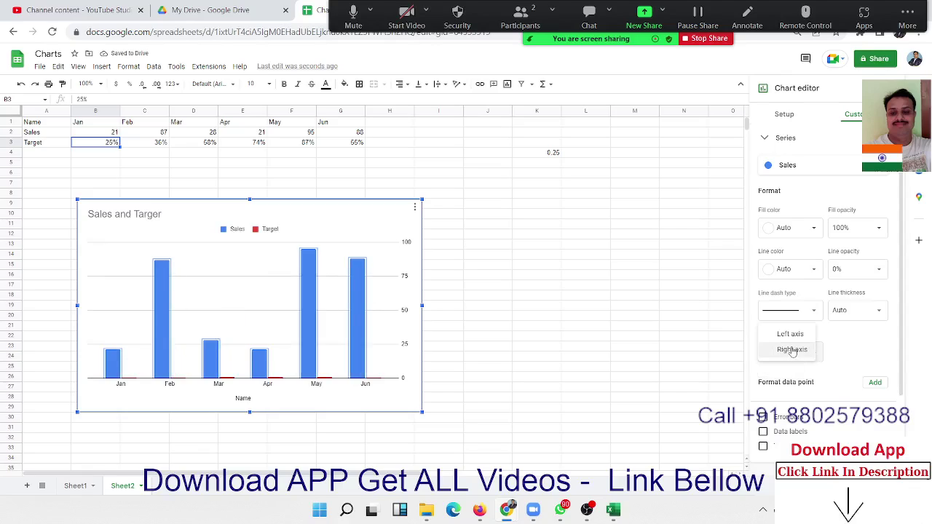
{"action": "left_click", "coordinate": [791, 334]}
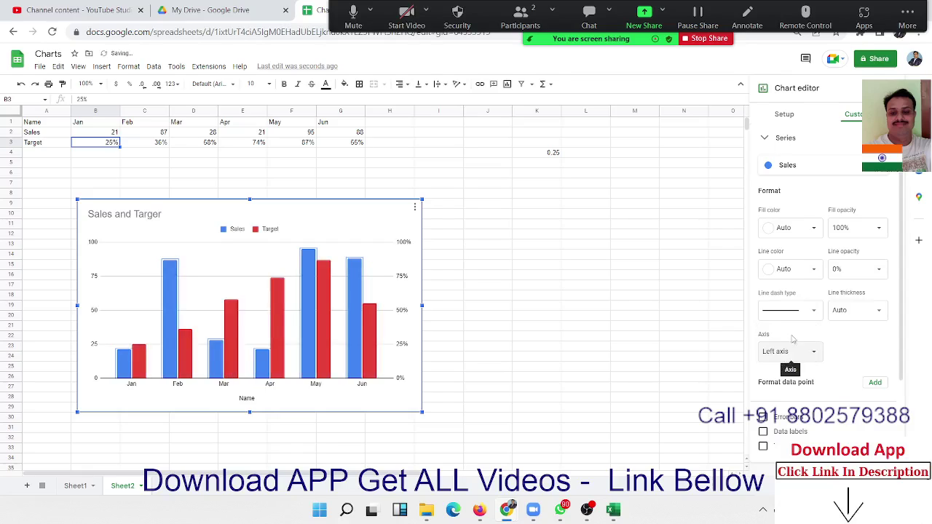
{"action": "left_click_drag", "start_coordinate": [901, 346], "coordinate": [901, 393]}
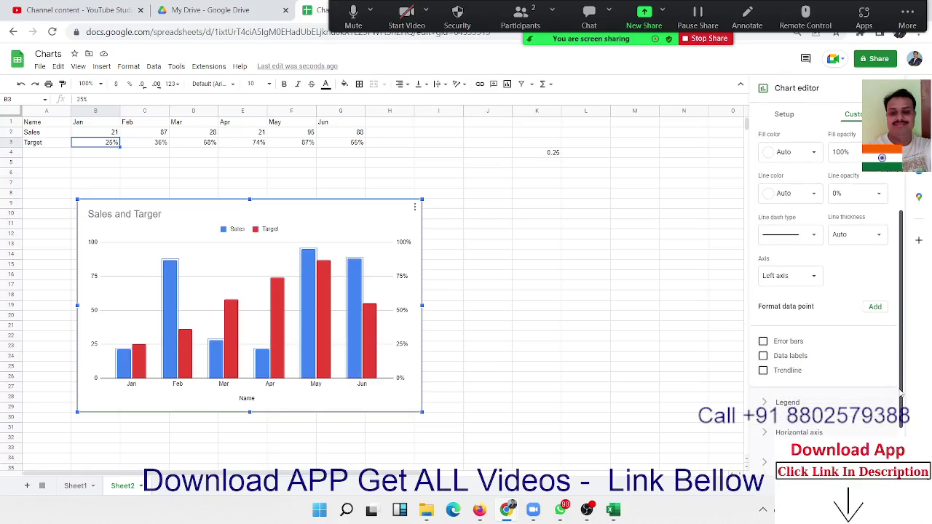
{"action": "left_click_drag", "start_coordinate": [901, 393], "coordinate": [901, 331]}
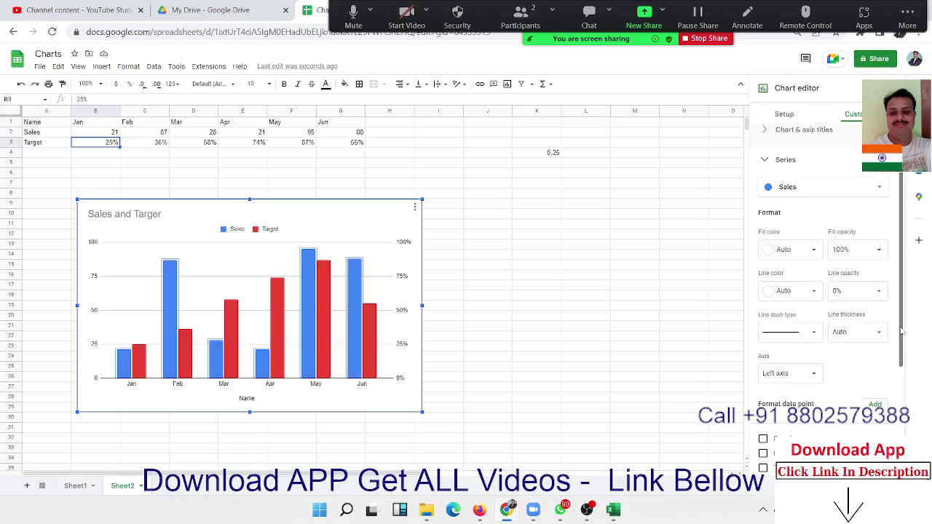
Collapse the Series section and return to Setup showing the column chart of A1:G3.
{"action": "scroll", "coordinate": [805, 321], "scroll_direction": "up", "scroll_amount": 2}
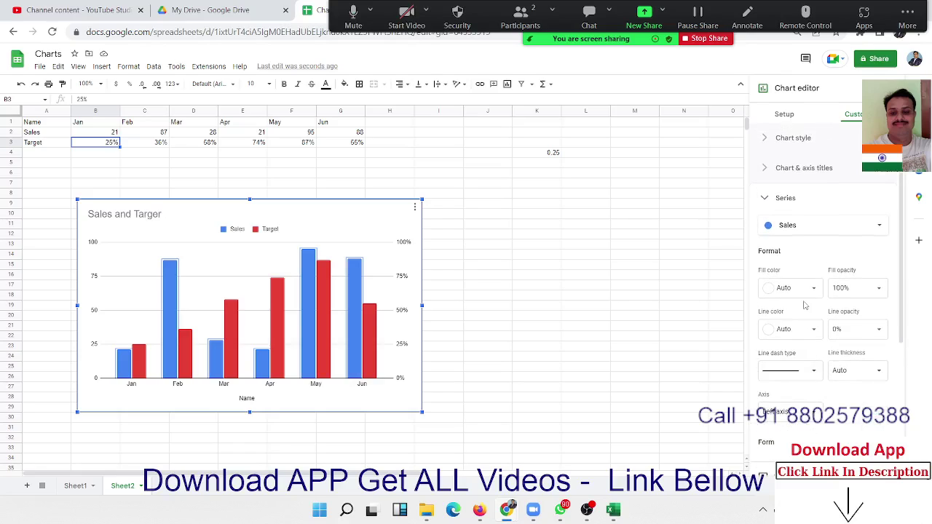
{"action": "scroll", "coordinate": [795, 222], "scroll_direction": "down", "scroll_amount": 3}
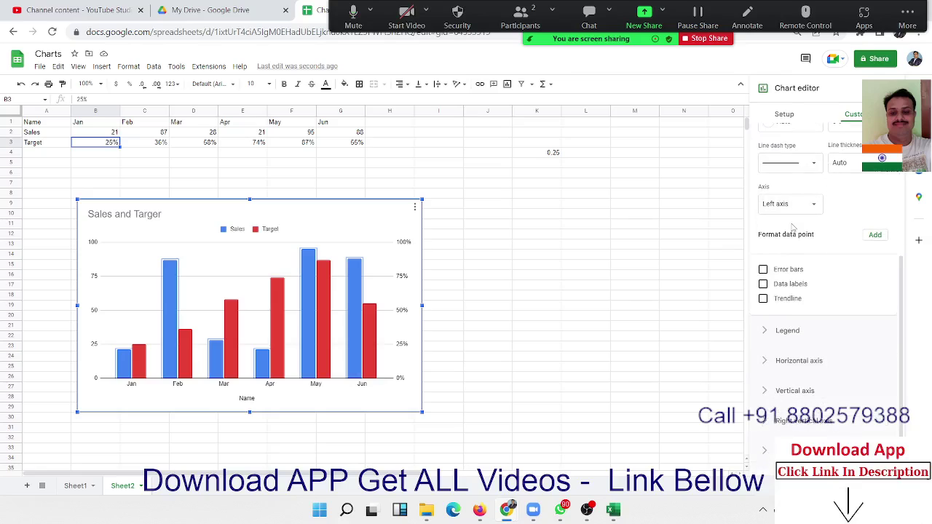
{"action": "scroll", "coordinate": [792, 230], "scroll_direction": "up", "scroll_amount": 3}
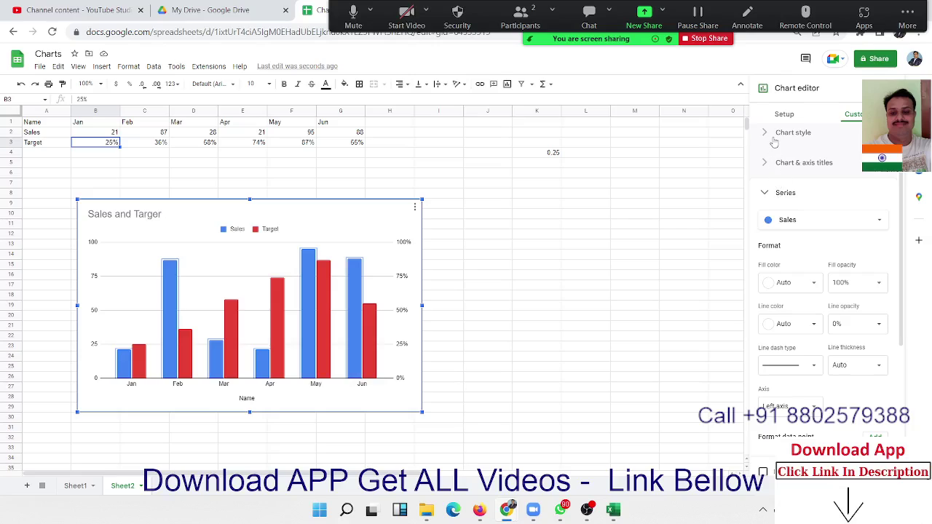
{"action": "left_click", "coordinate": [766, 194]}
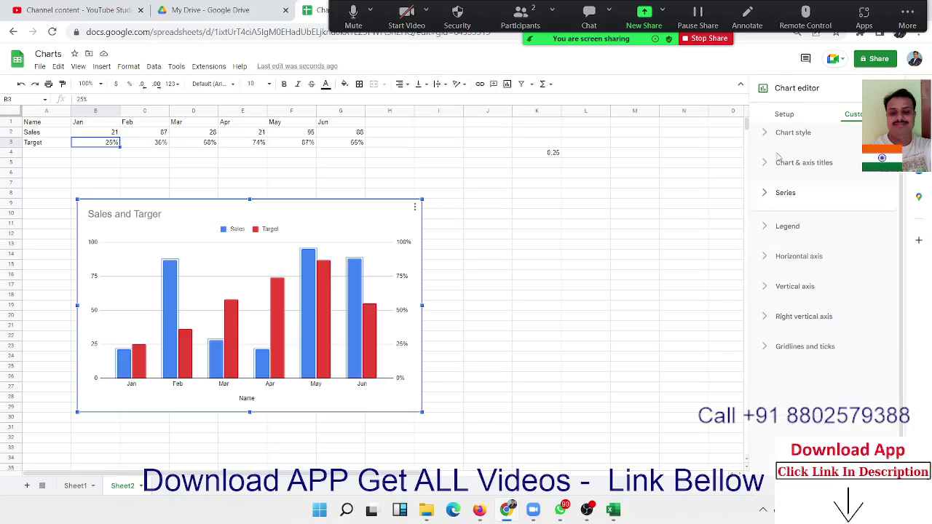
{"action": "left_click", "coordinate": [783, 114]}
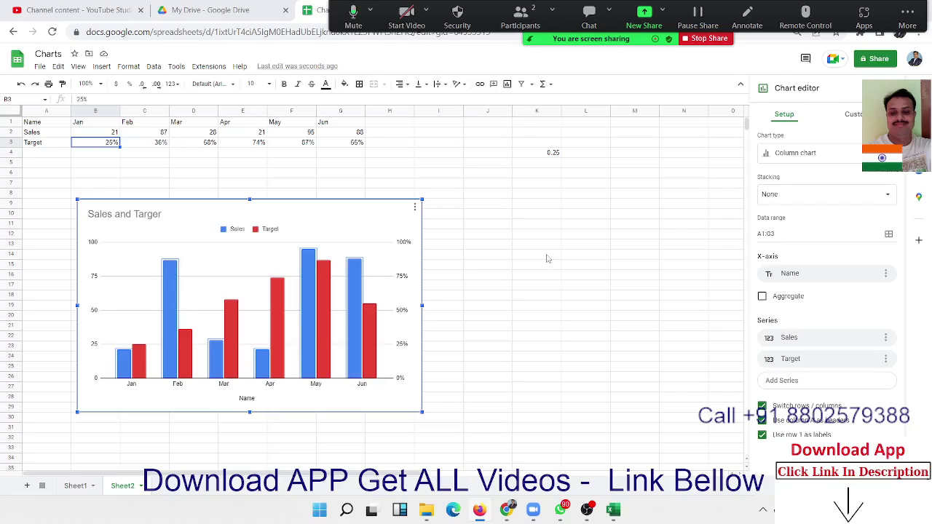
Check the chart's context and three-dot menus, then deselect it to close the editor.
{"action": "right_click", "coordinate": [311, 274]}
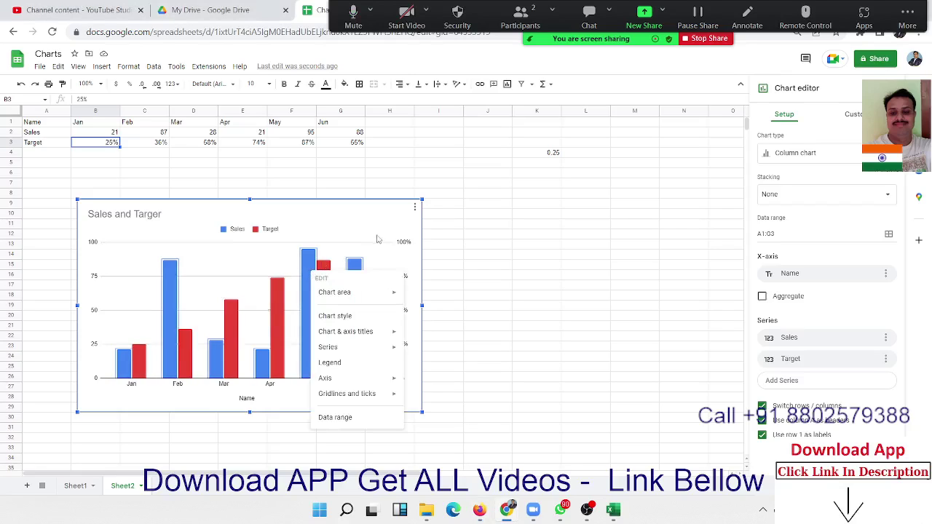
{"action": "left_click", "coordinate": [415, 207]}
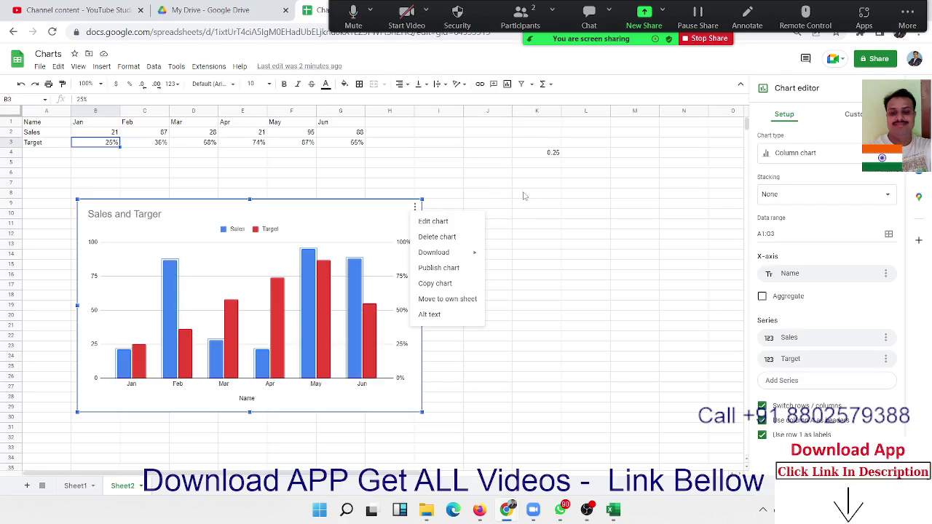
{"action": "left_click", "coordinate": [514, 186]}
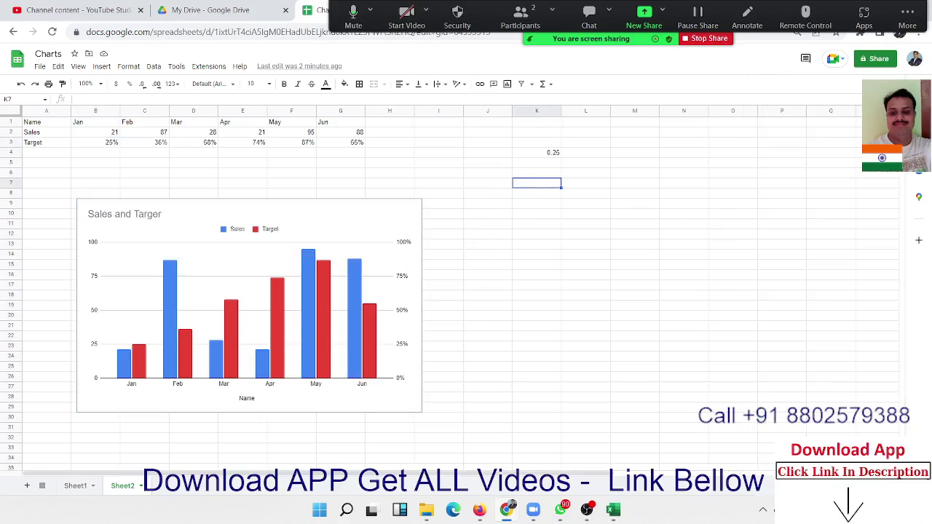